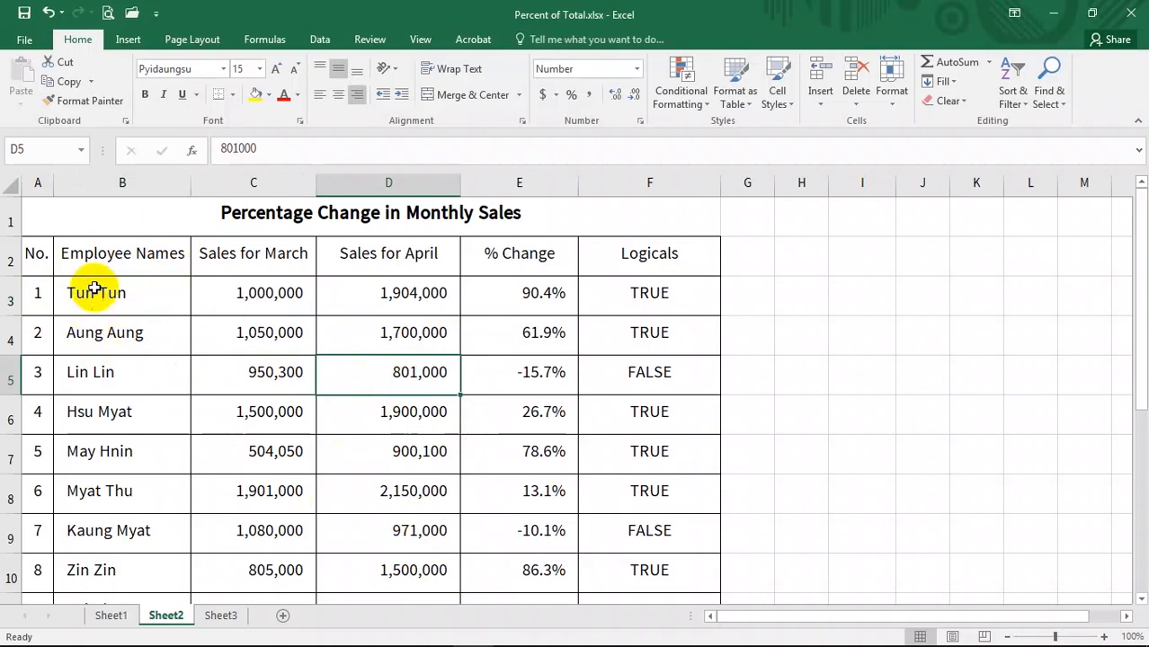
- Examine the sales table's employee names, monthly sales figures, percentage changes and logical values
left_click(93, 291)
scroll(111, 557, "down", 1)
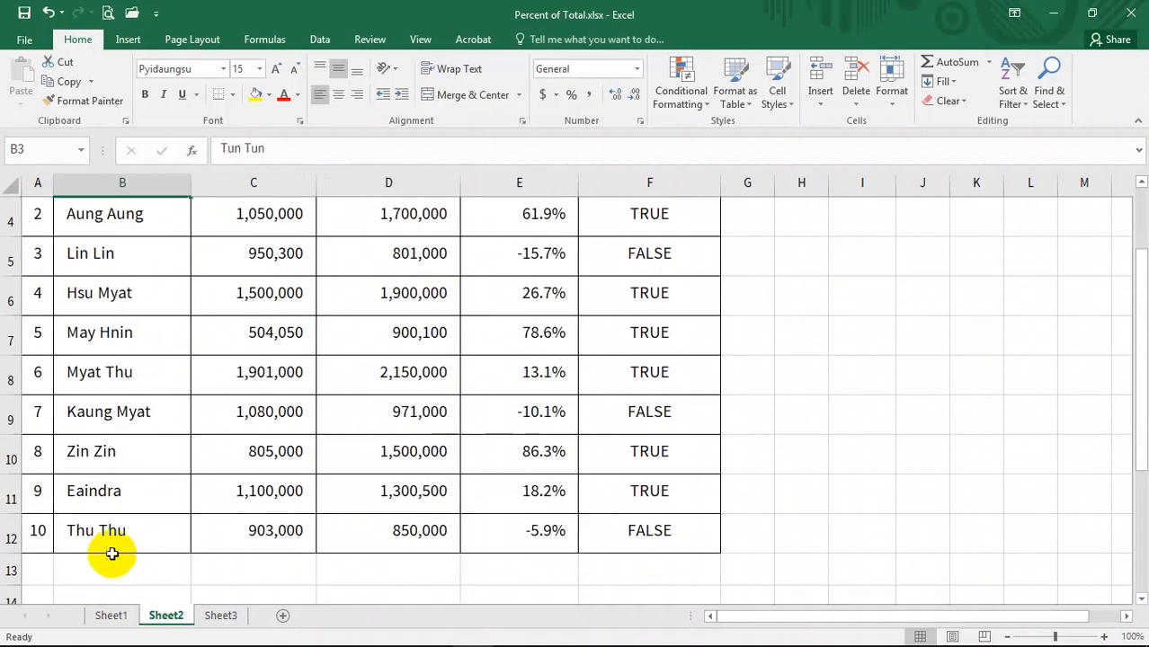
left_click(103, 539, "shift")
scroll(117, 449, "up", 1)
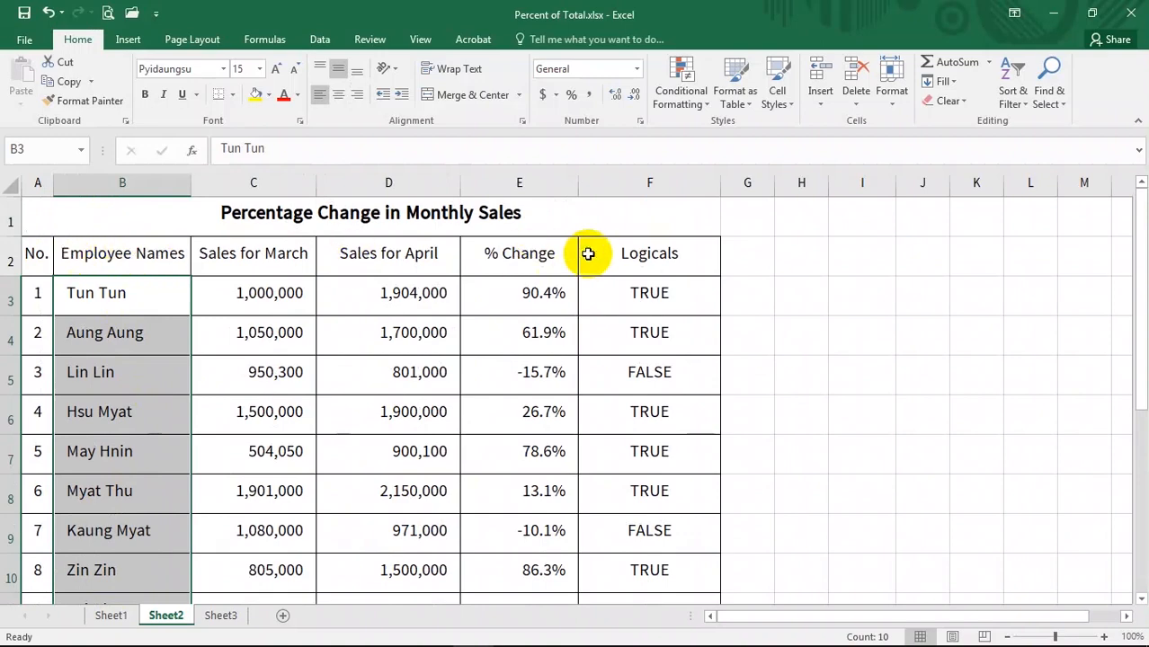
left_click(111, 252, "shift")
left_click_drag(585, 259, 36, 254)
left_click(299, 388)
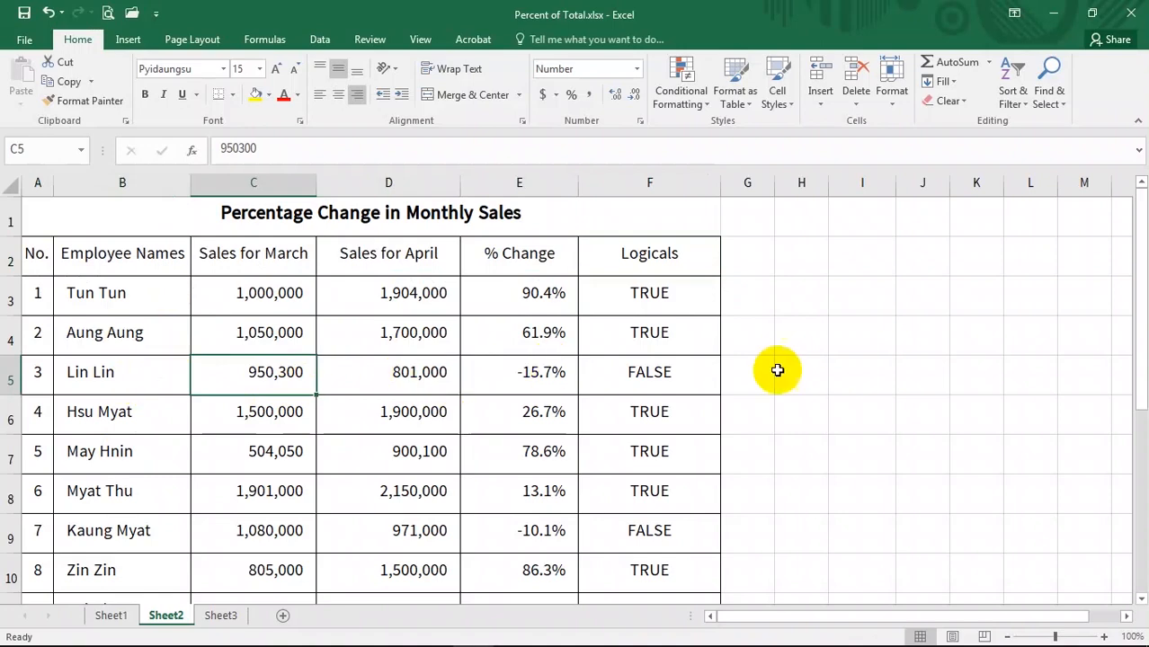
scroll(773, 378, "down", 2)
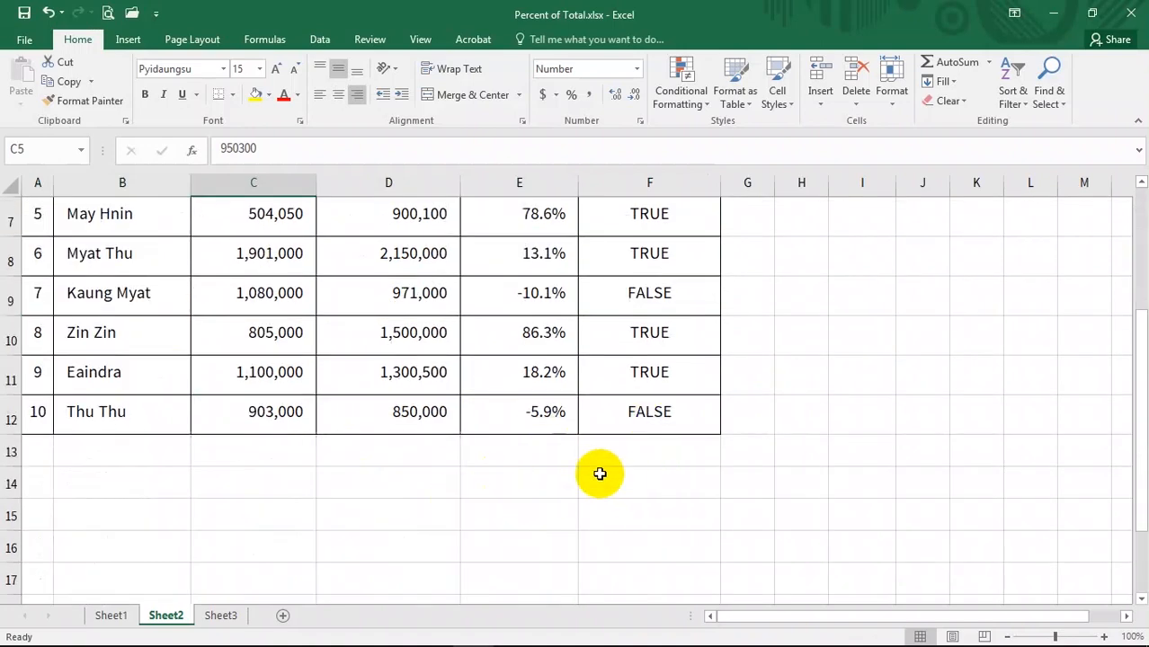
scroll(672, 525, "up", 2)
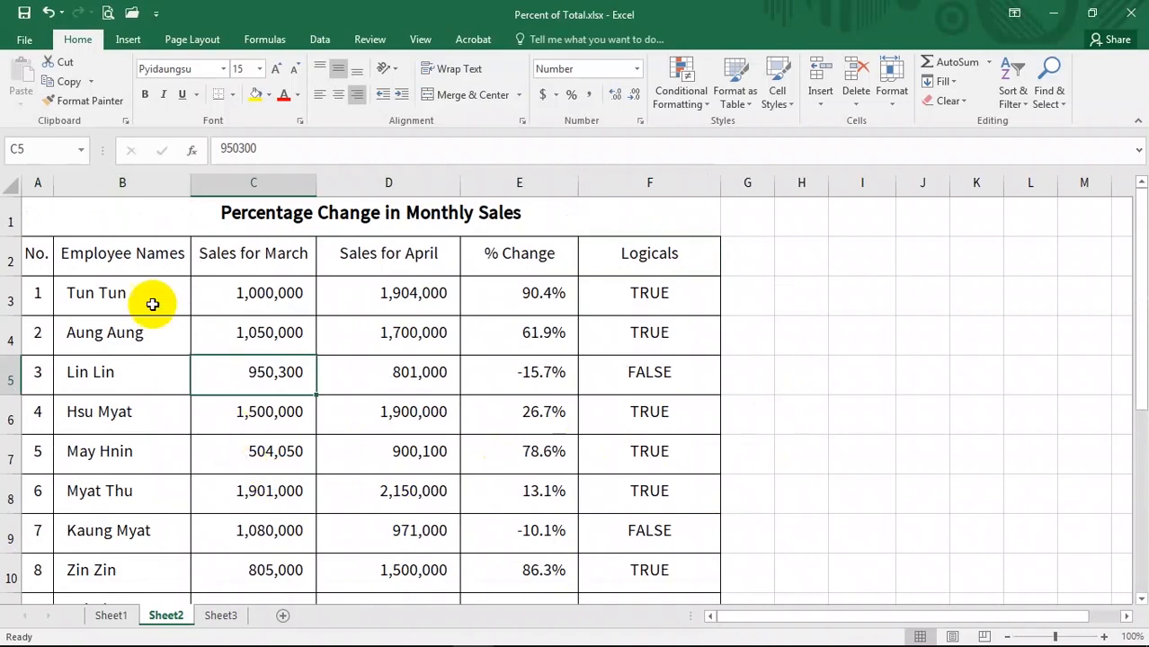
left_click(142, 281)
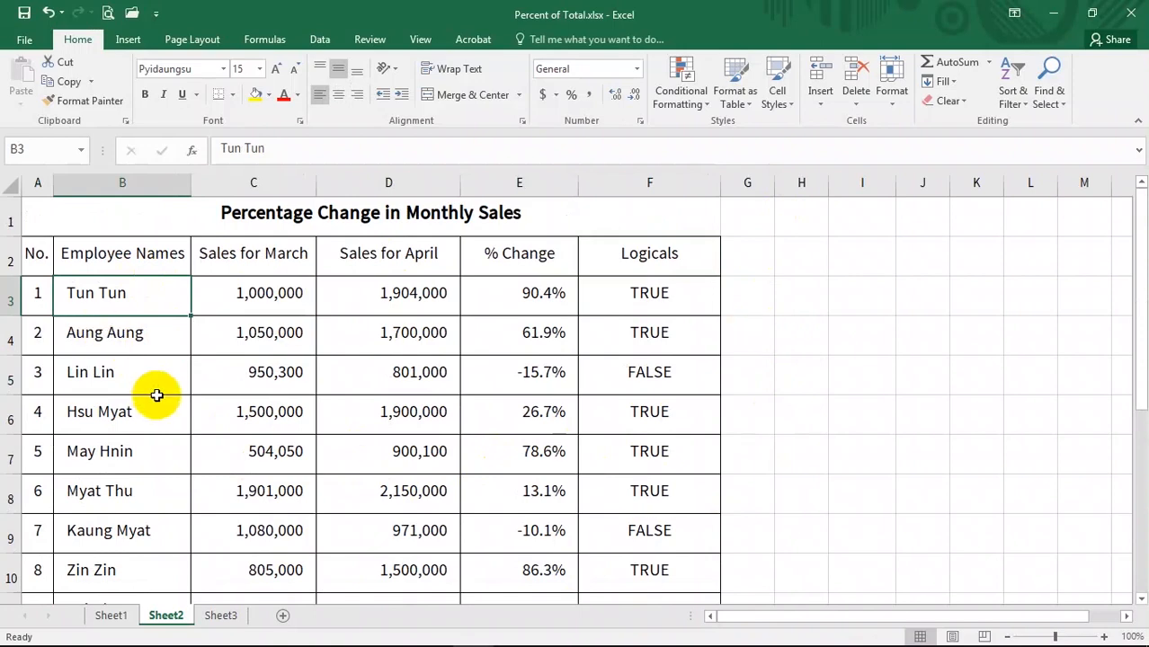
left_click(132, 273)
left_click(299, 289)
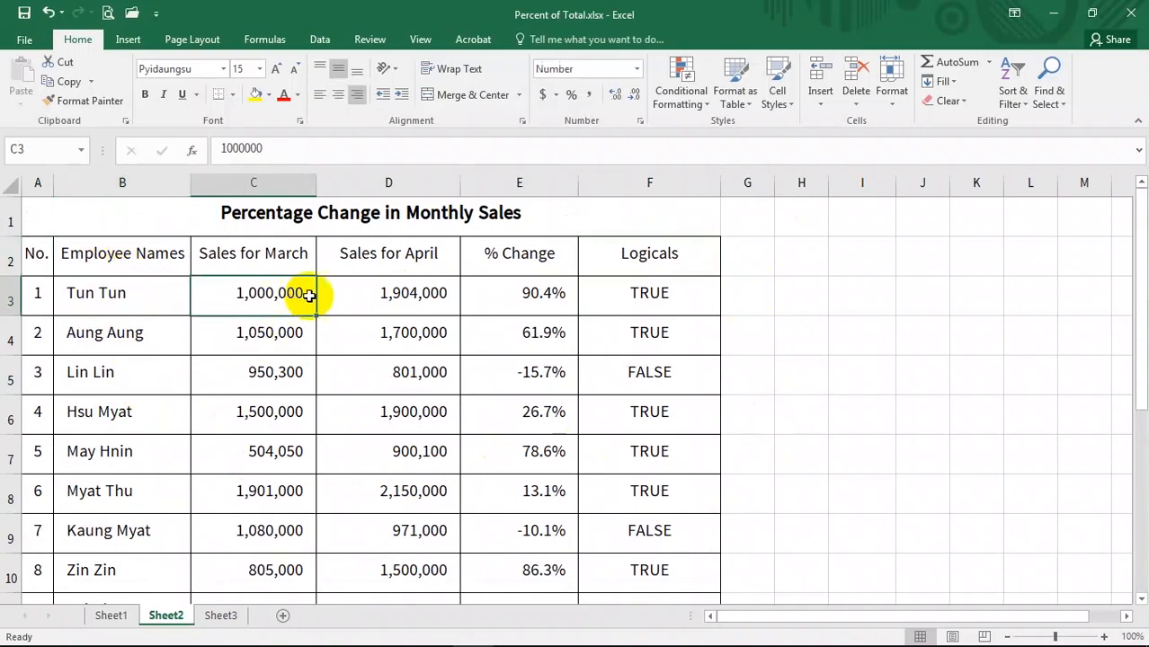
left_click(412, 296)
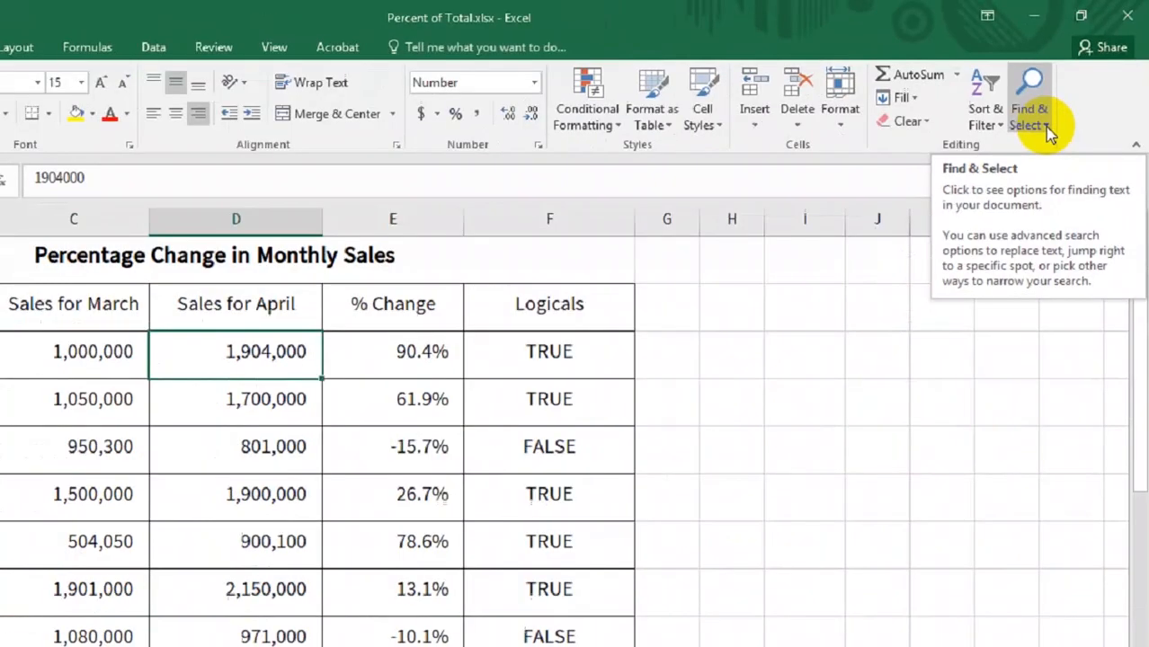
- Use Go To Special to select only the text constants in the sheet, leaving Numbers, Logicals and Errors unchecked
left_click(899, 326)
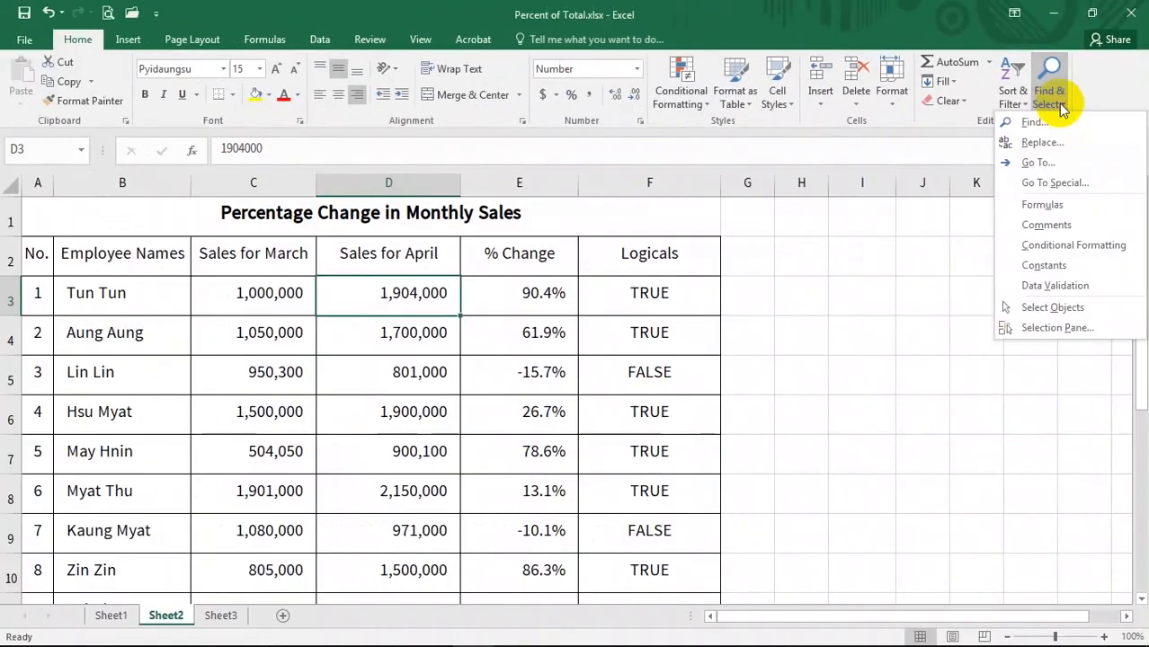
left_click(1061, 184)
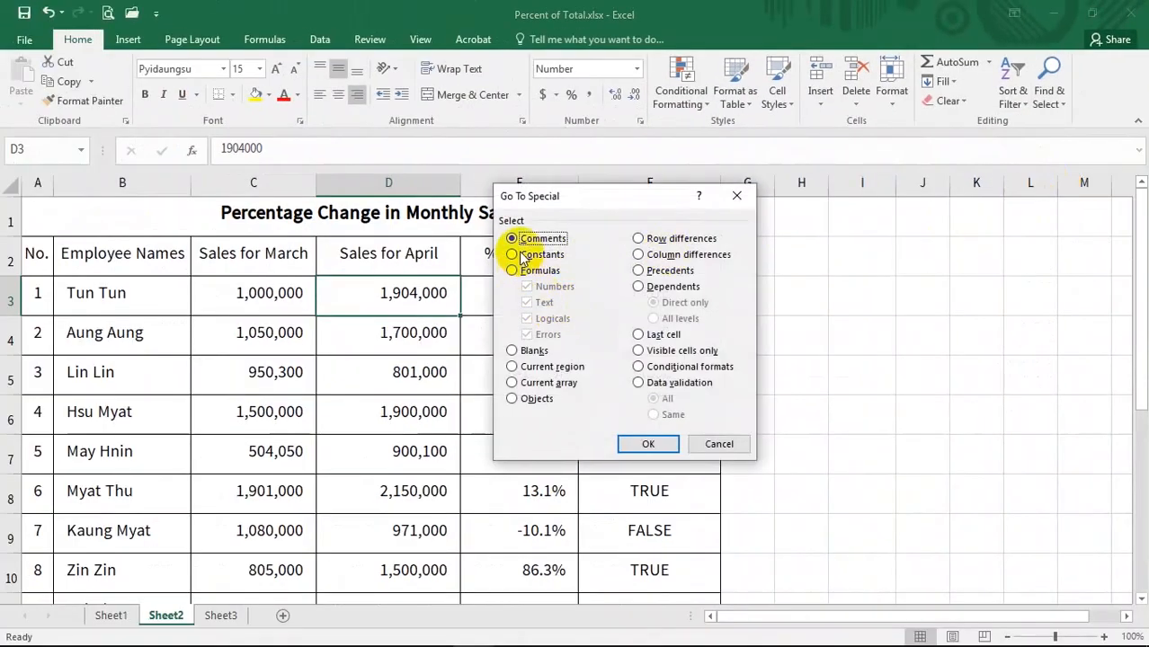
left_click_drag(556, 200, 627, 248)
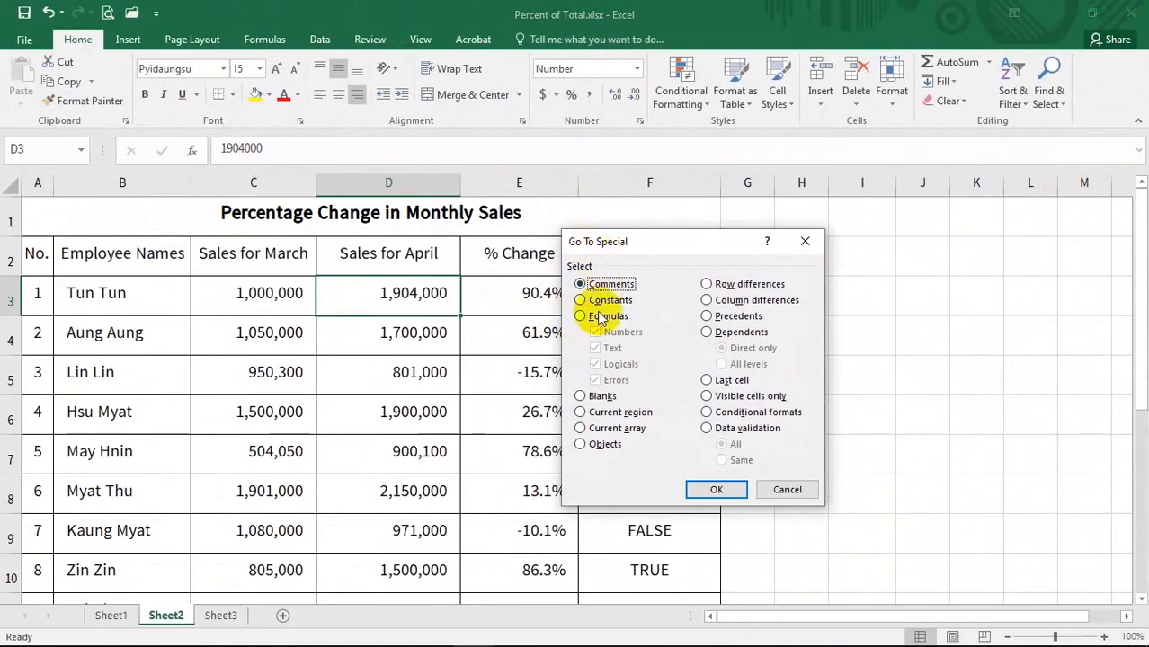
left_click(581, 301)
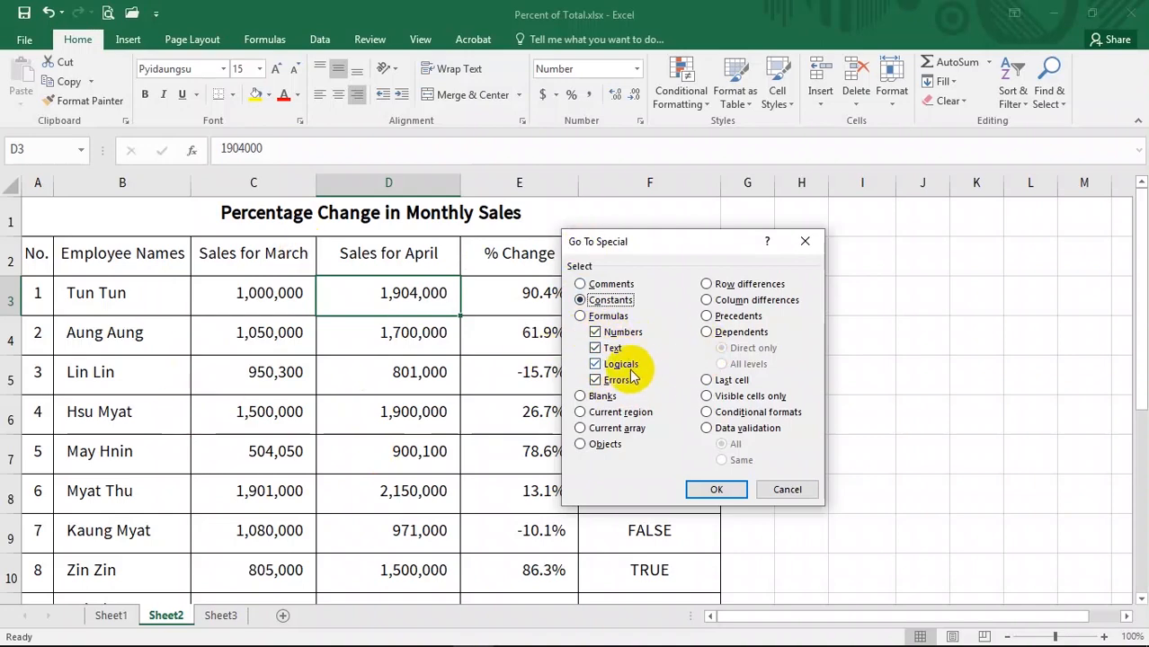
left_click_drag(653, 243, 905, 257)
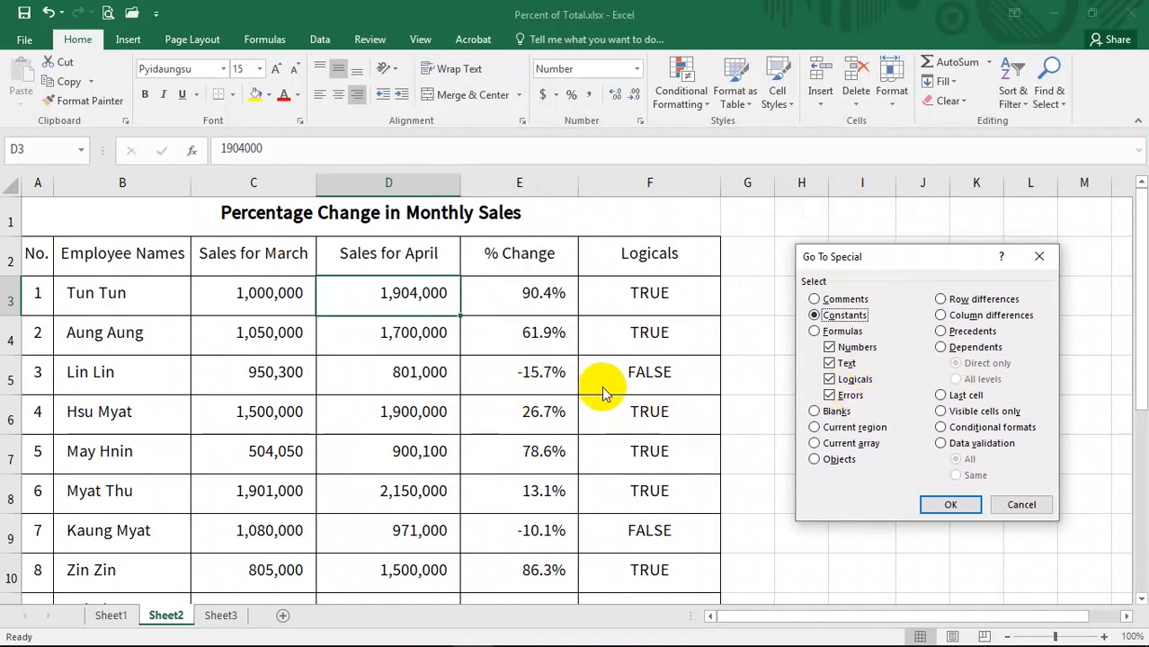
left_click_drag(858, 257, 554, 257)
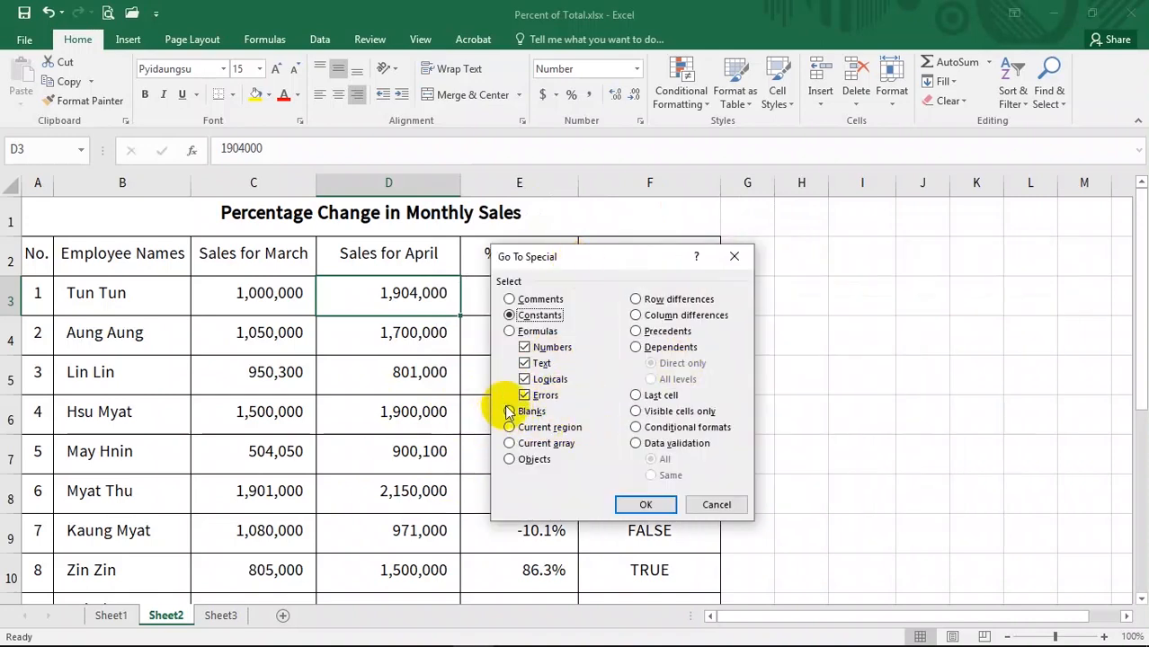
left_click_drag(566, 260, 640, 255)
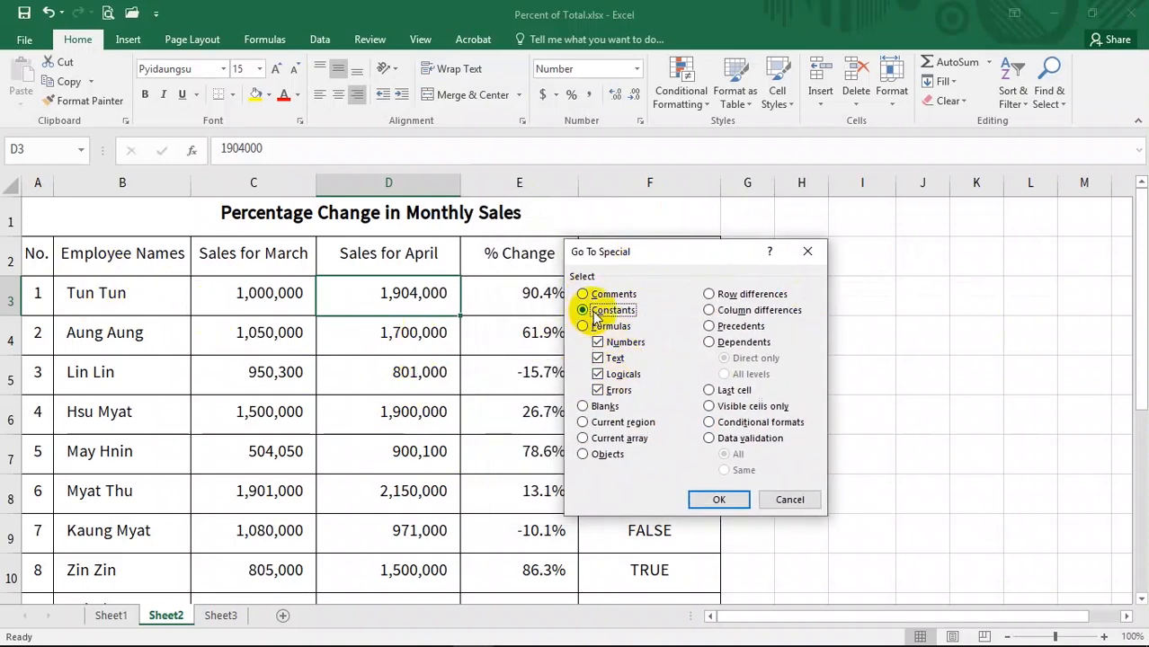
left_click(609, 343)
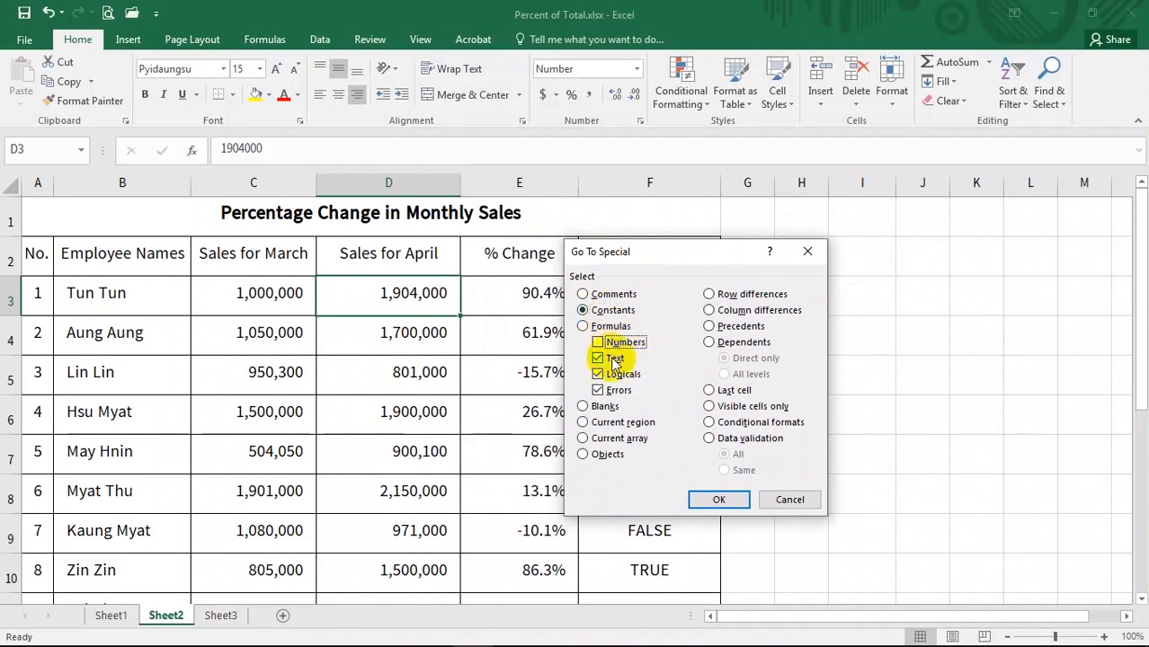
left_click(600, 374)
left_click(600, 390)
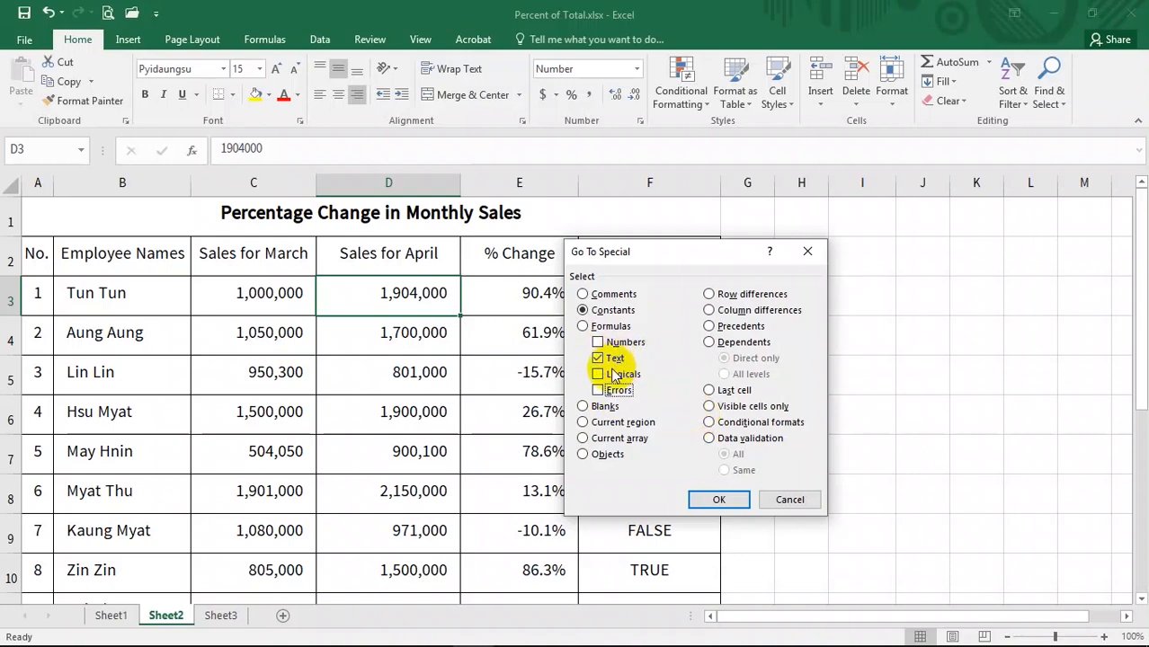
left_click(719, 500)
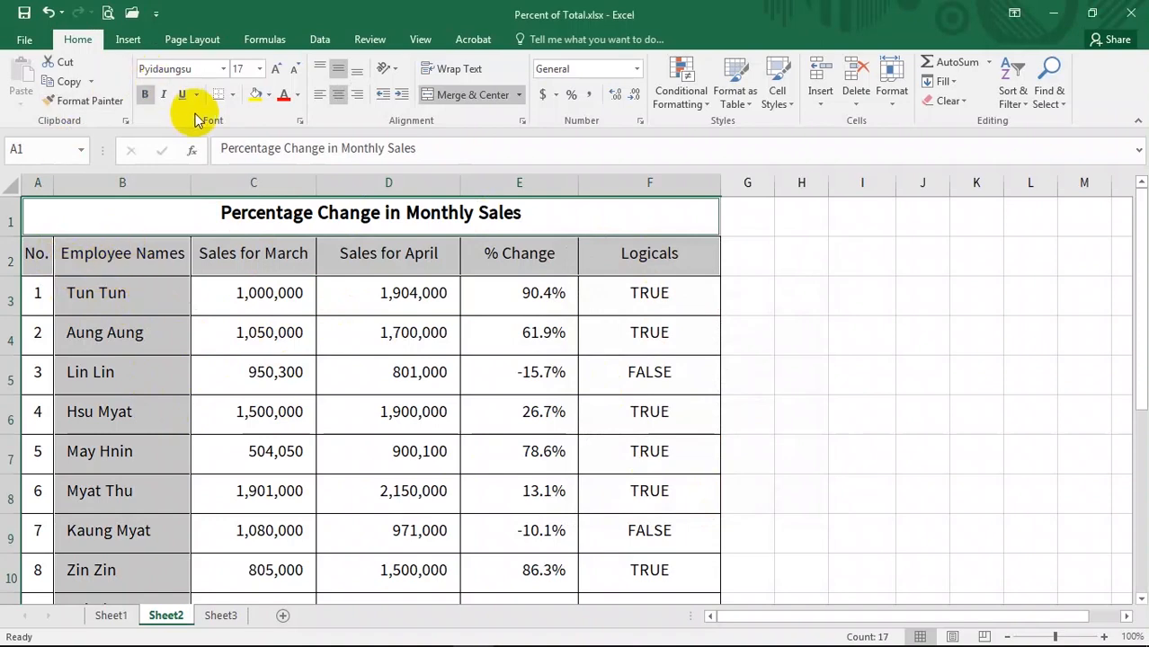
- Make all the selected text cells bold, then deselect them
left_click(145, 96)
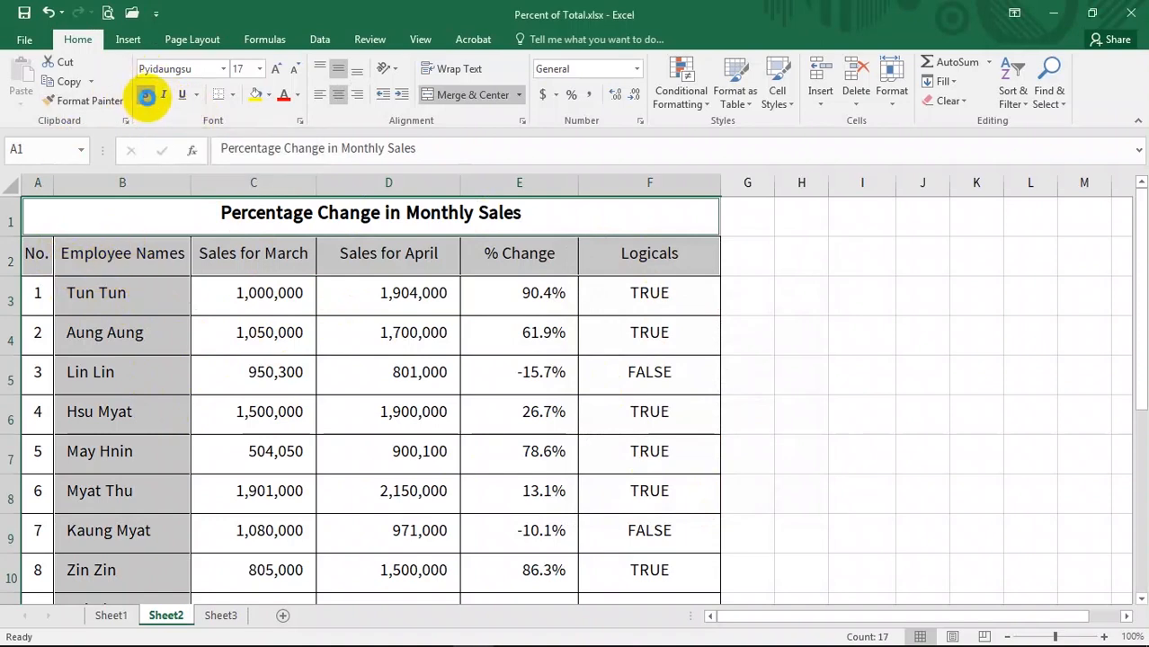
left_click(146, 96)
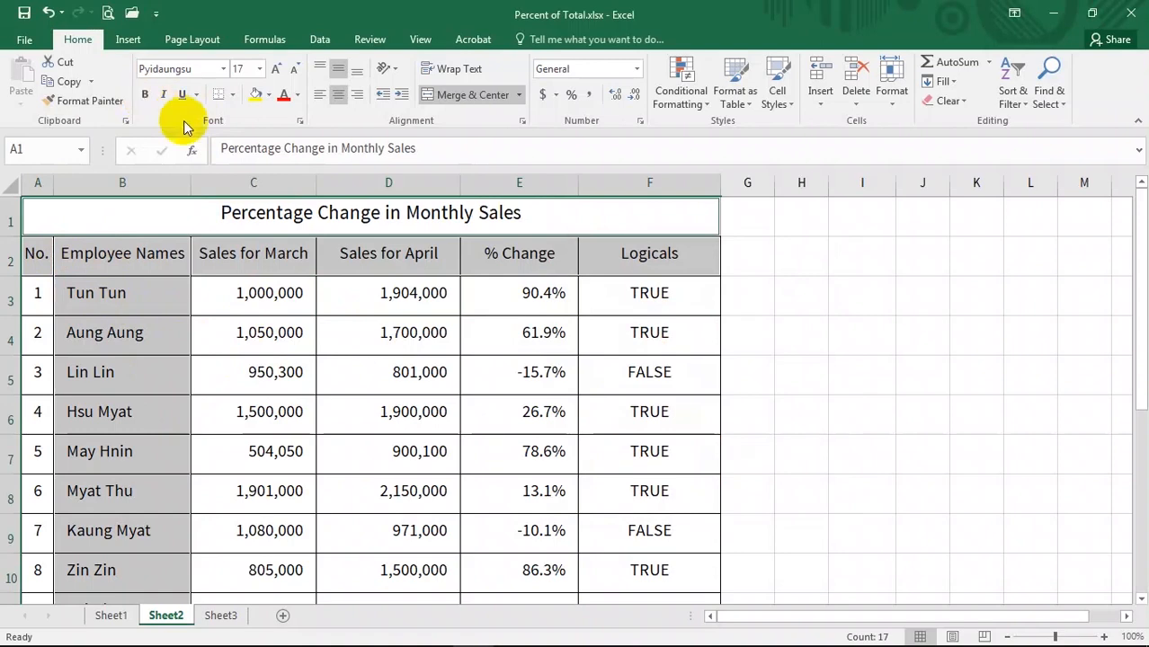
left_click(145, 96)
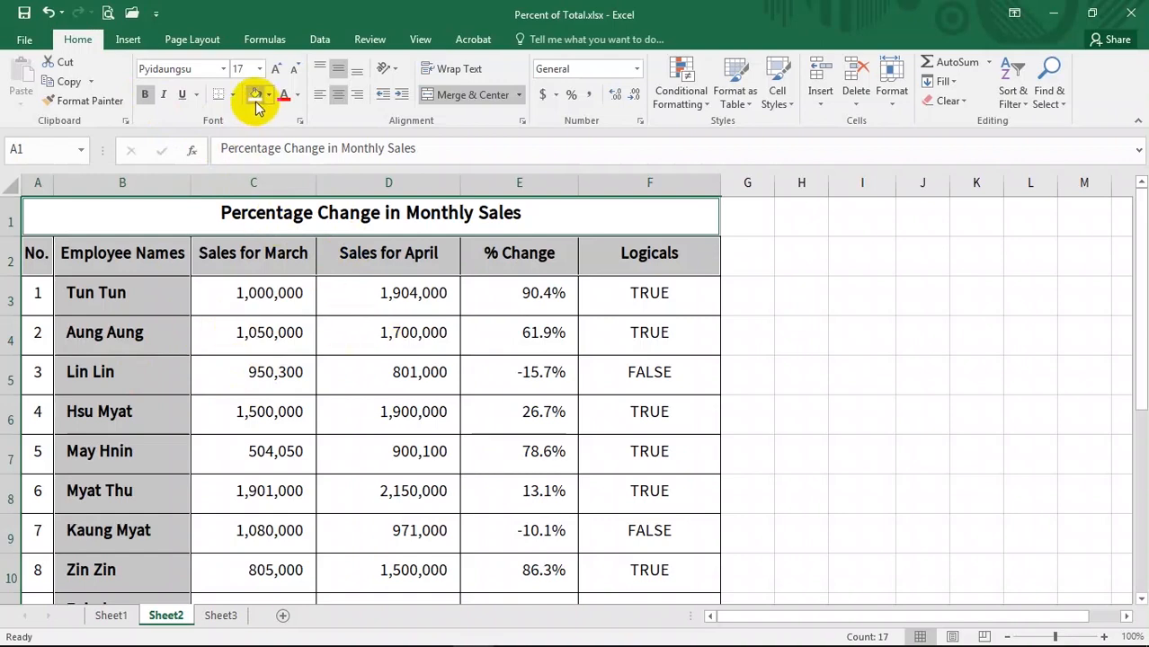
left_click(259, 322)
left_click(165, 450)
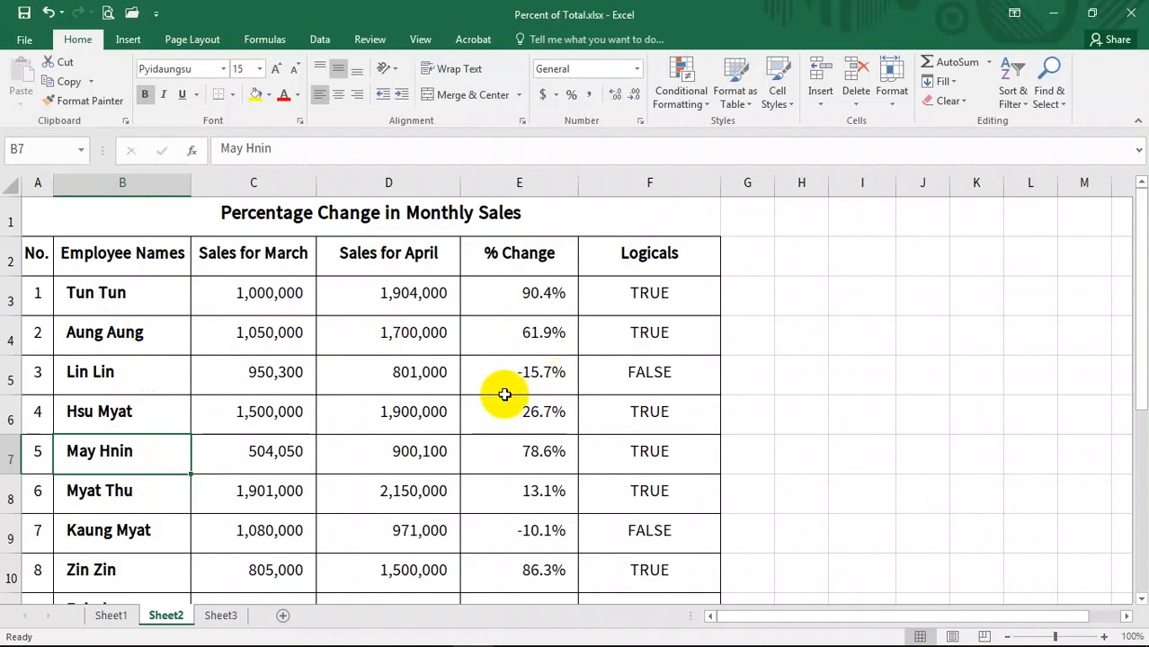
left_click(1058, 106)
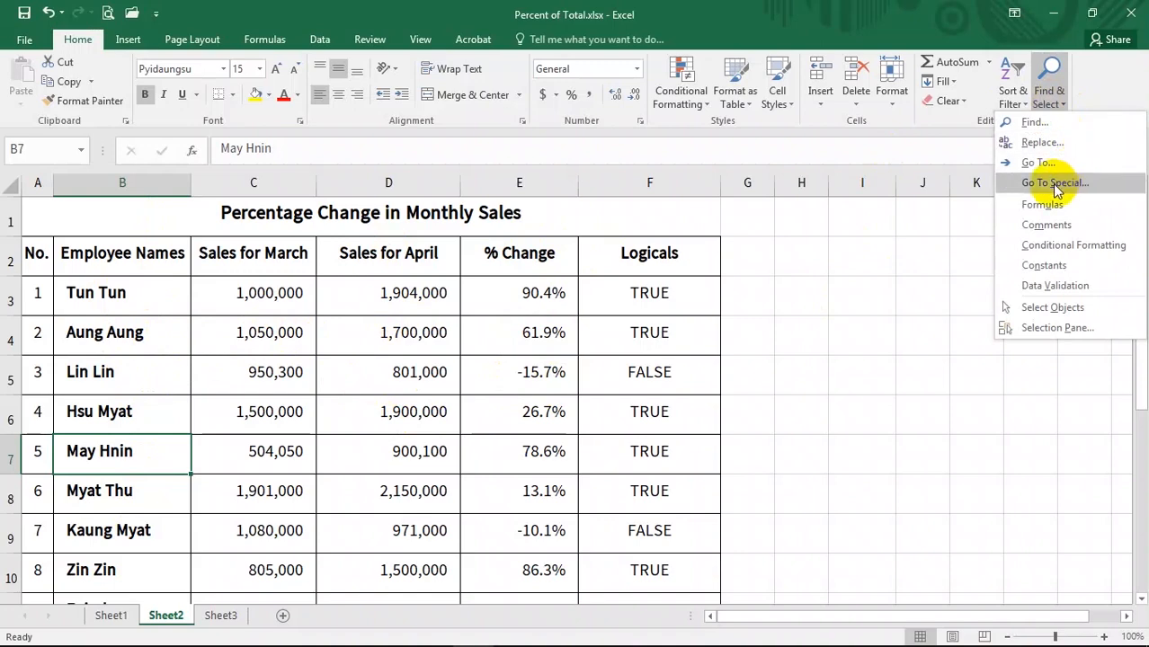
left_click(1062, 86)
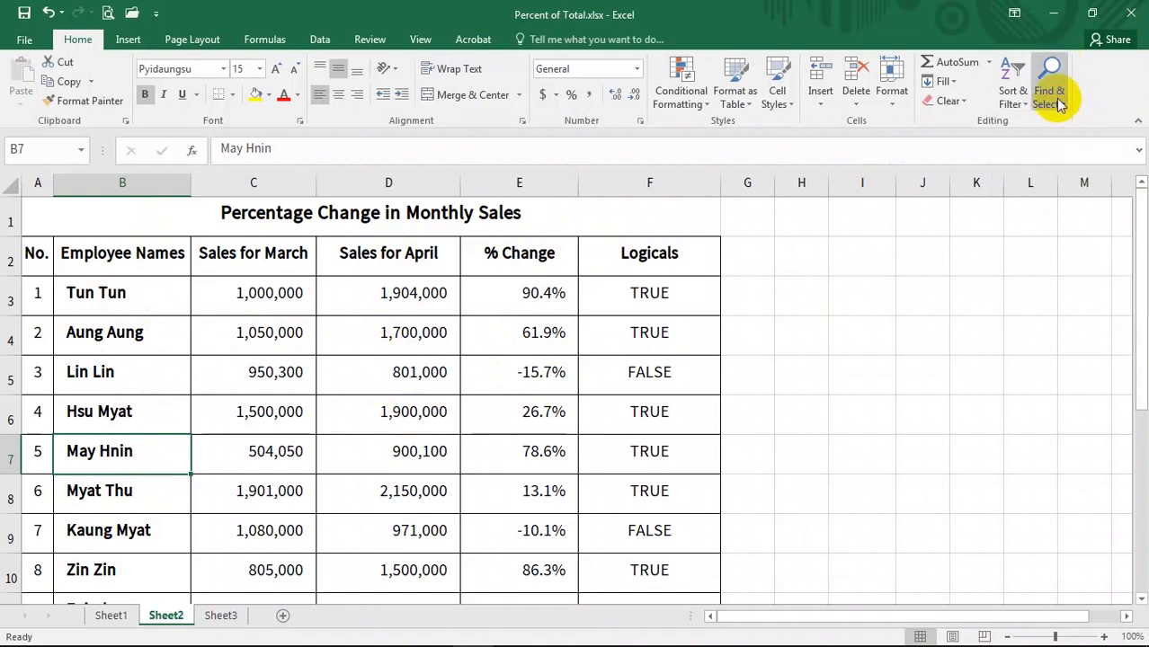
left_click(1050, 99)
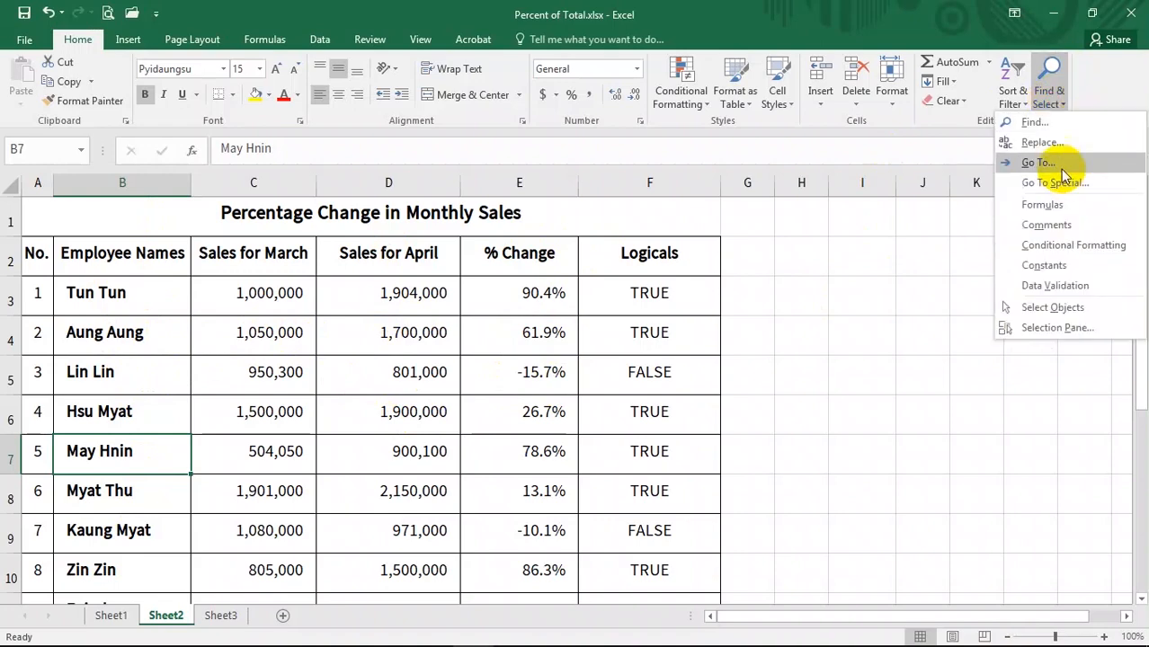
left_click(1050, 98)
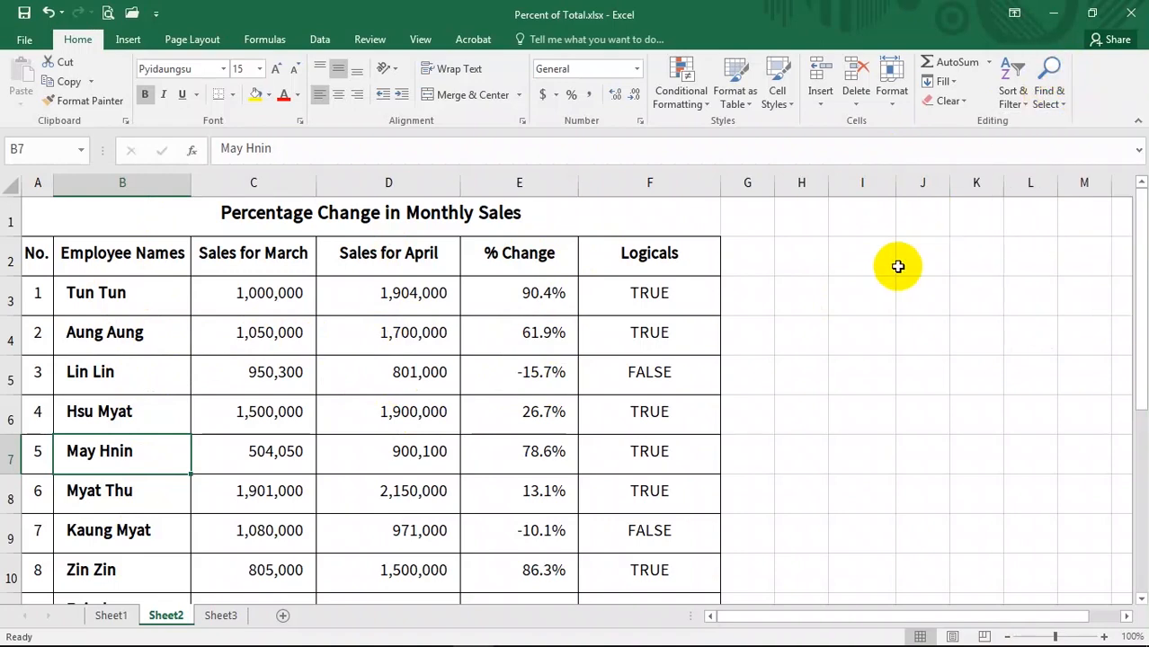
- Use Go To Special to select only the numeric constants, leaving Text, Logicals and Errors unchecked
key("ctrl+g")
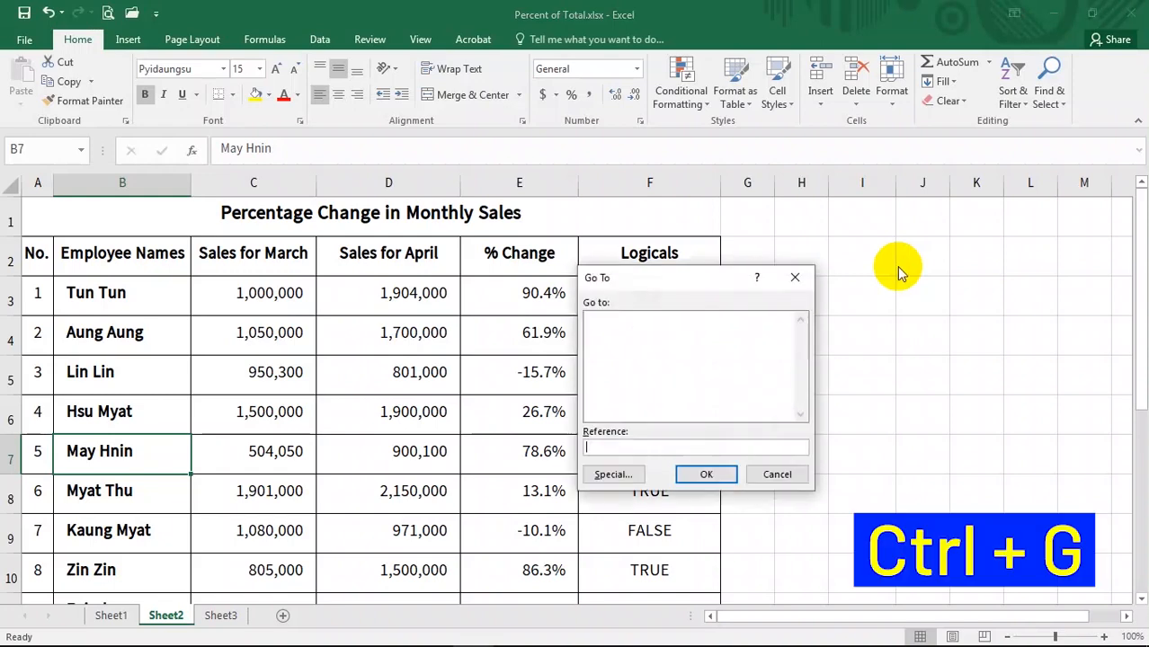
left_click(612, 479)
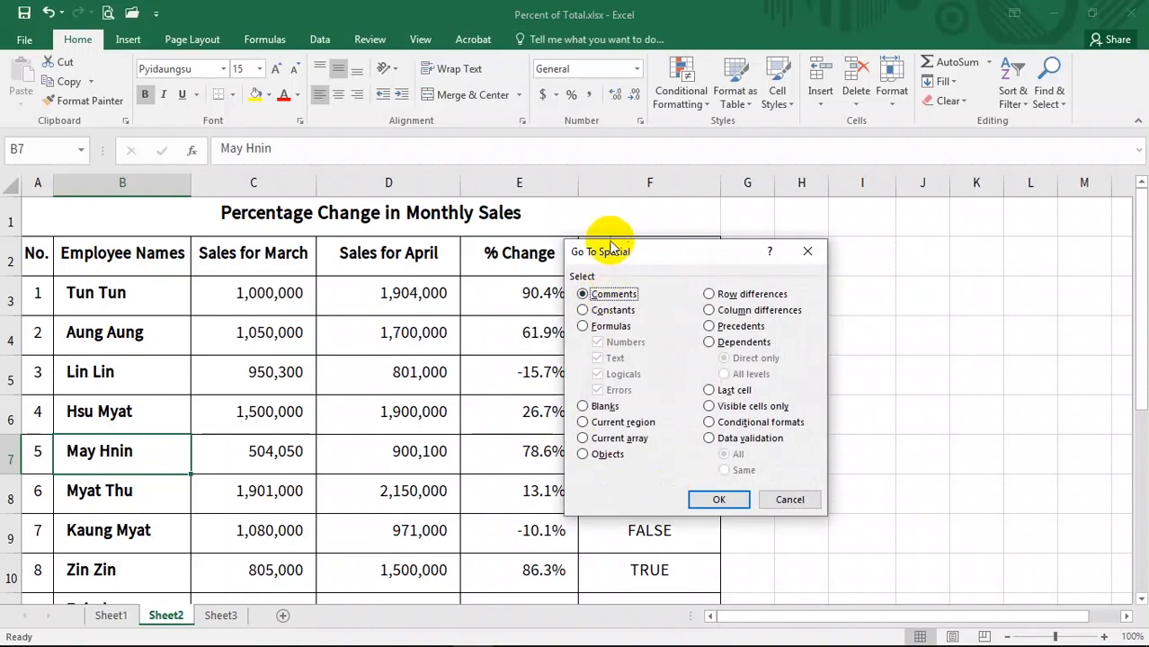
left_click_drag(613, 252, 758, 242)
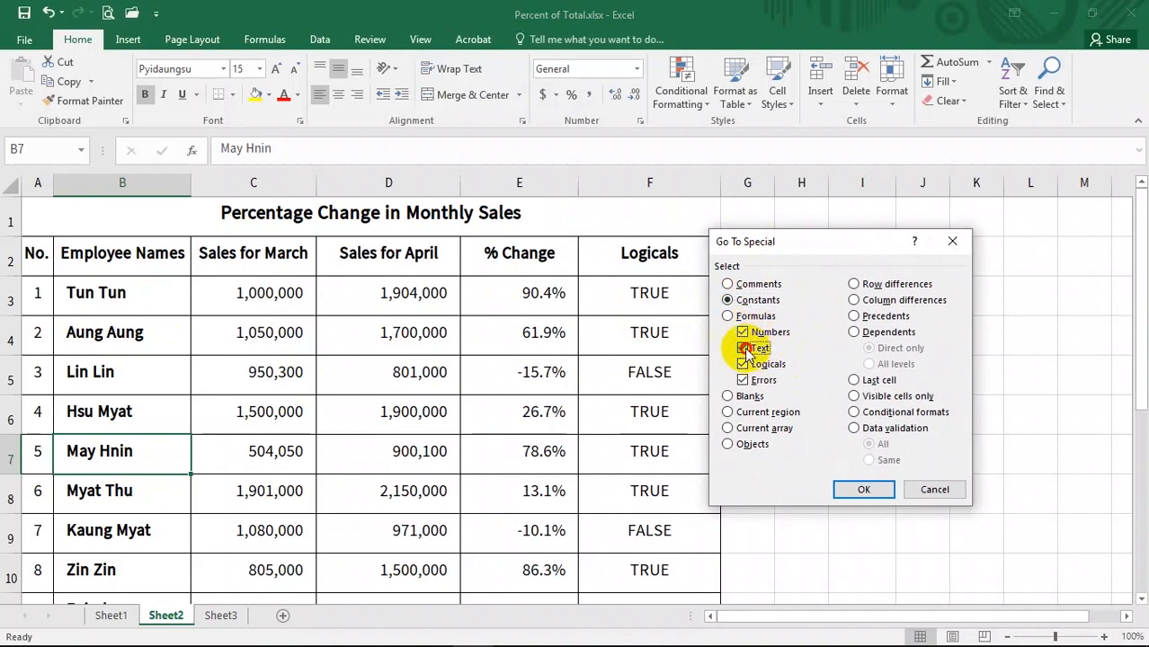
left_click(744, 349)
left_click(743, 365)
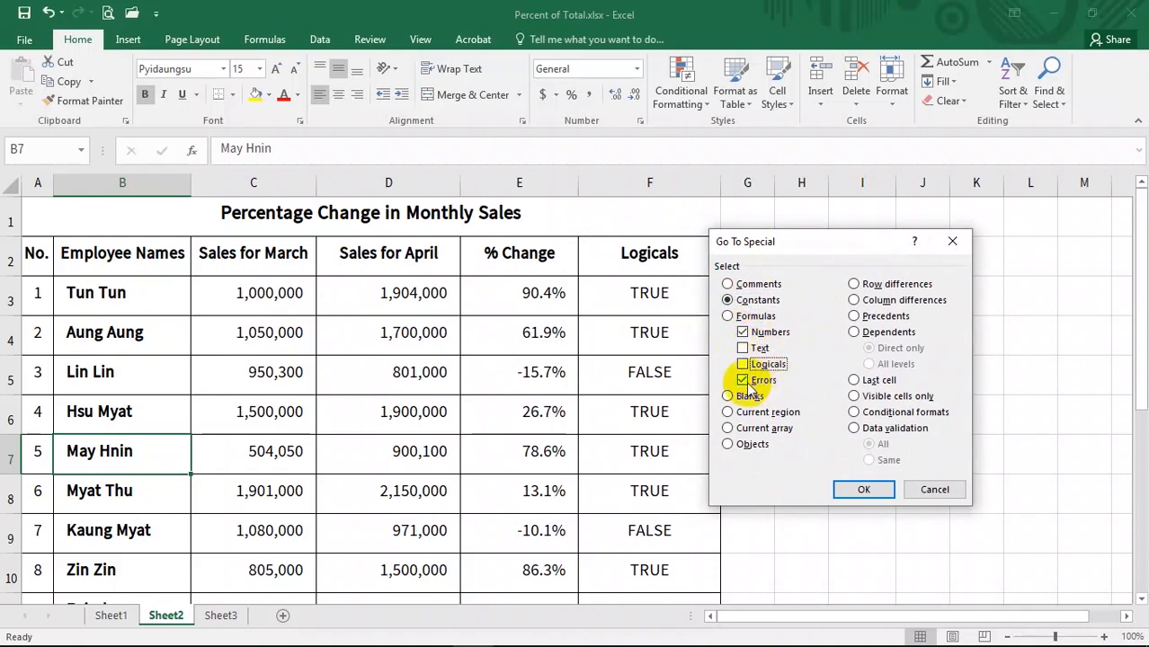
left_click(745, 381)
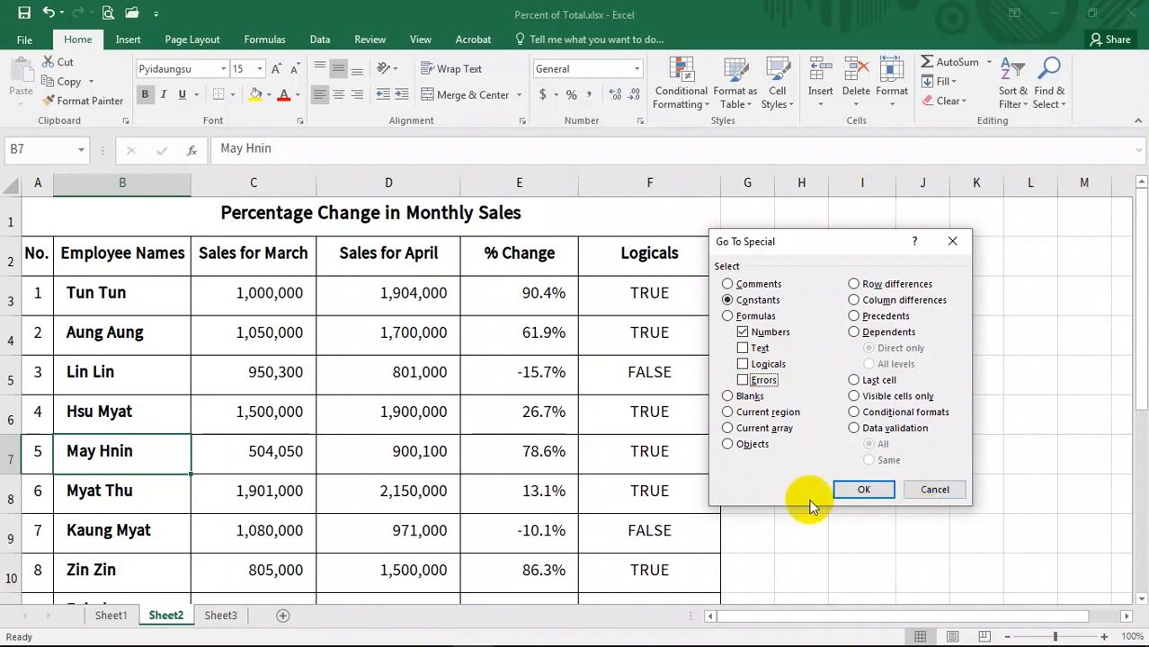
left_click(861, 488)
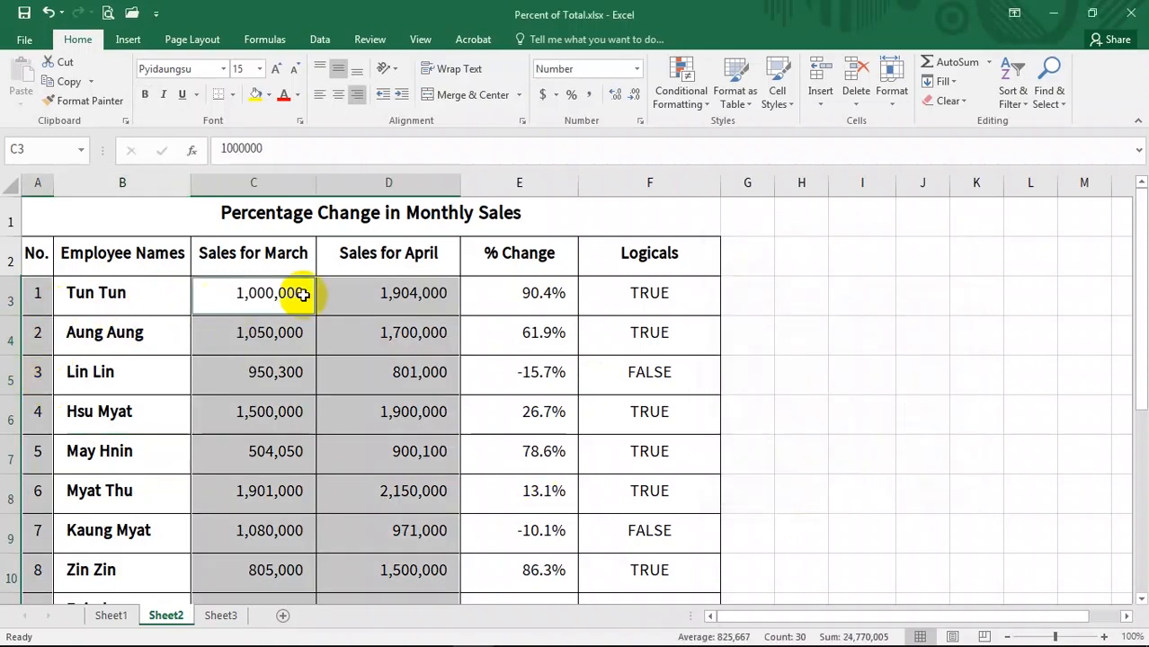
scroll(342, 440, "down", 1)
scroll(306, 341, "up", 1)
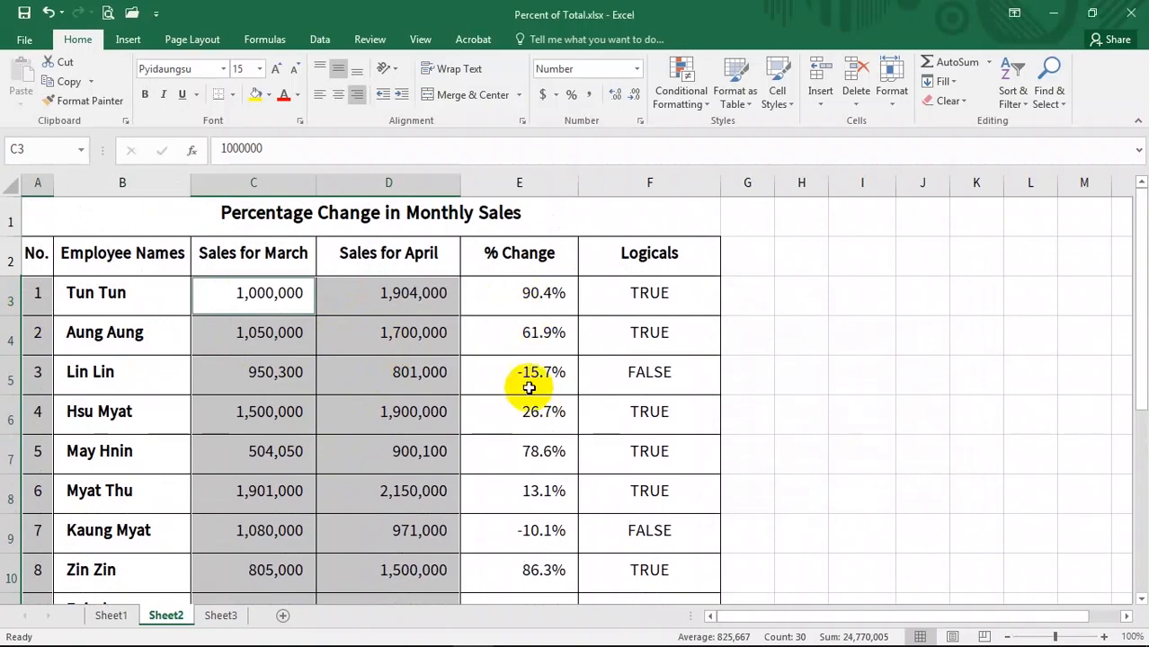
scroll(533, 440, "down", 2)
scroll(533, 390, "up", 2)
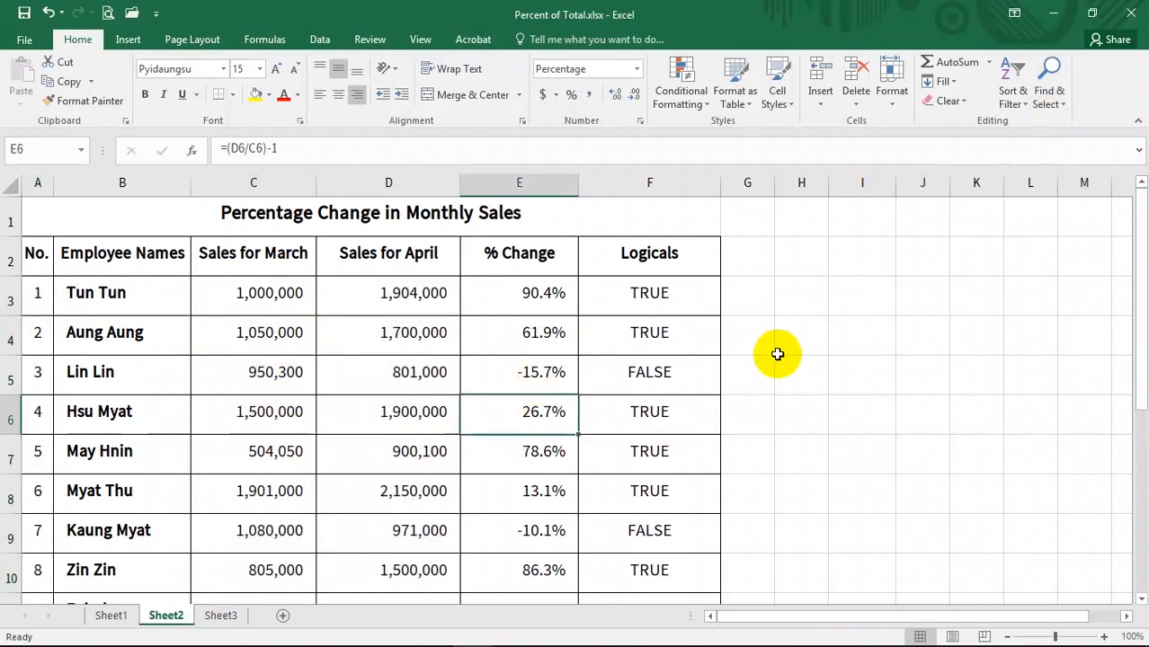
- Use Go To Special to select only formulas returning numbers, leaving Text, Logicals and Errors unchecked, then review and deselect them
key("ctrl+g")
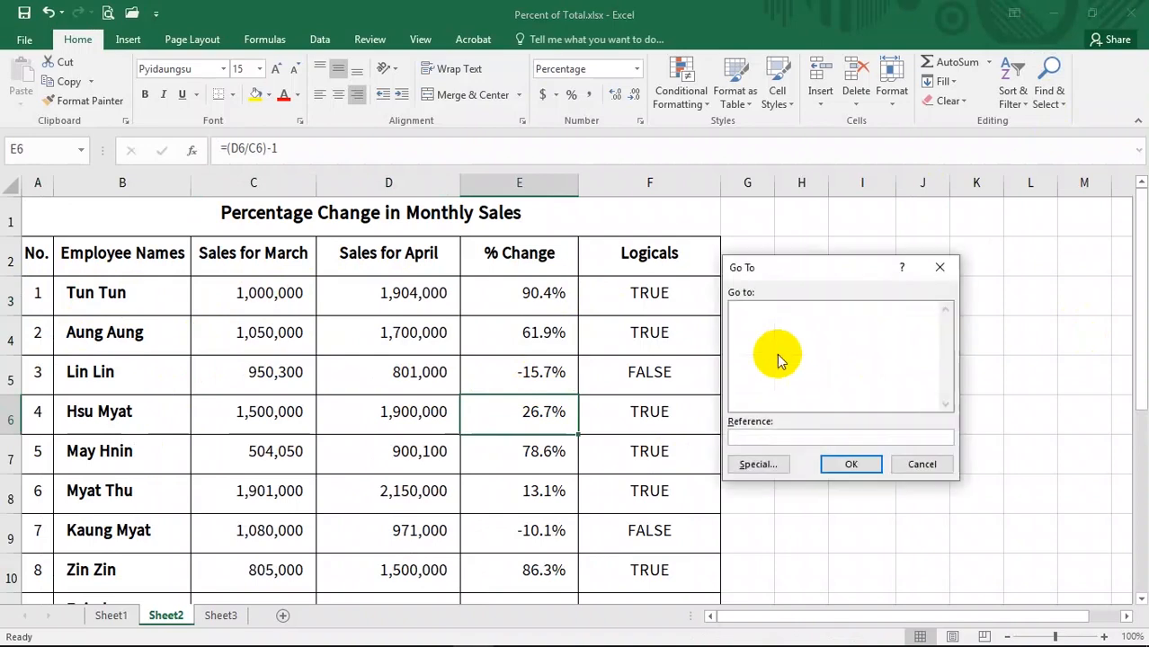
left_click(760, 464)
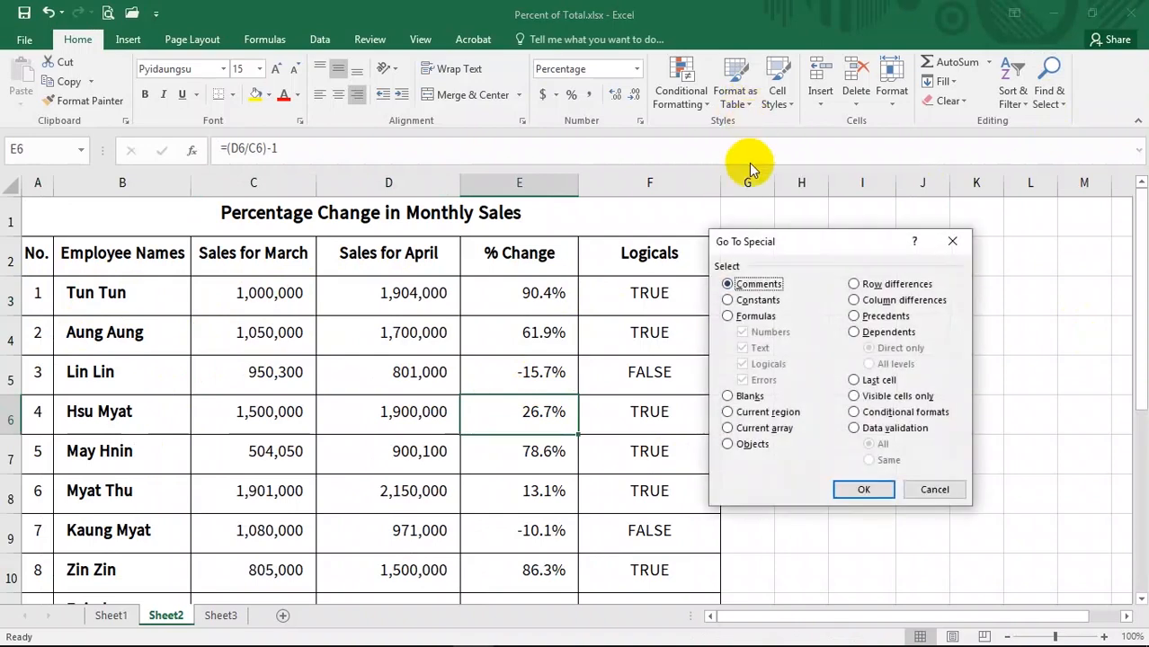
left_click(728, 302)
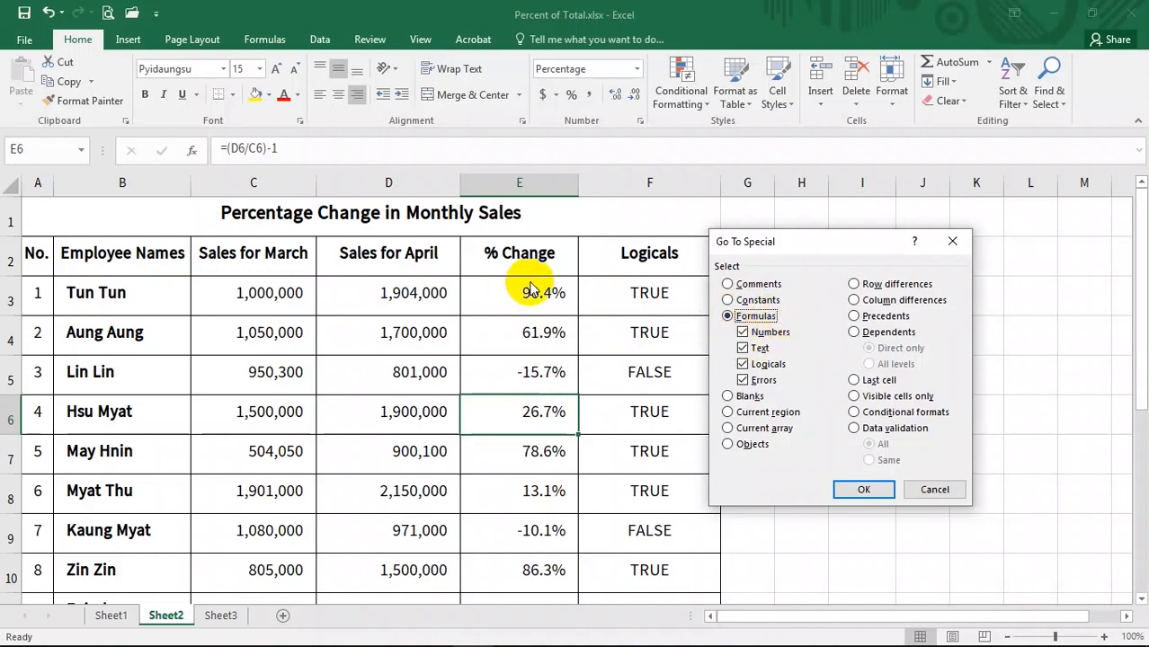
left_click(744, 349)
left_click(743, 364)
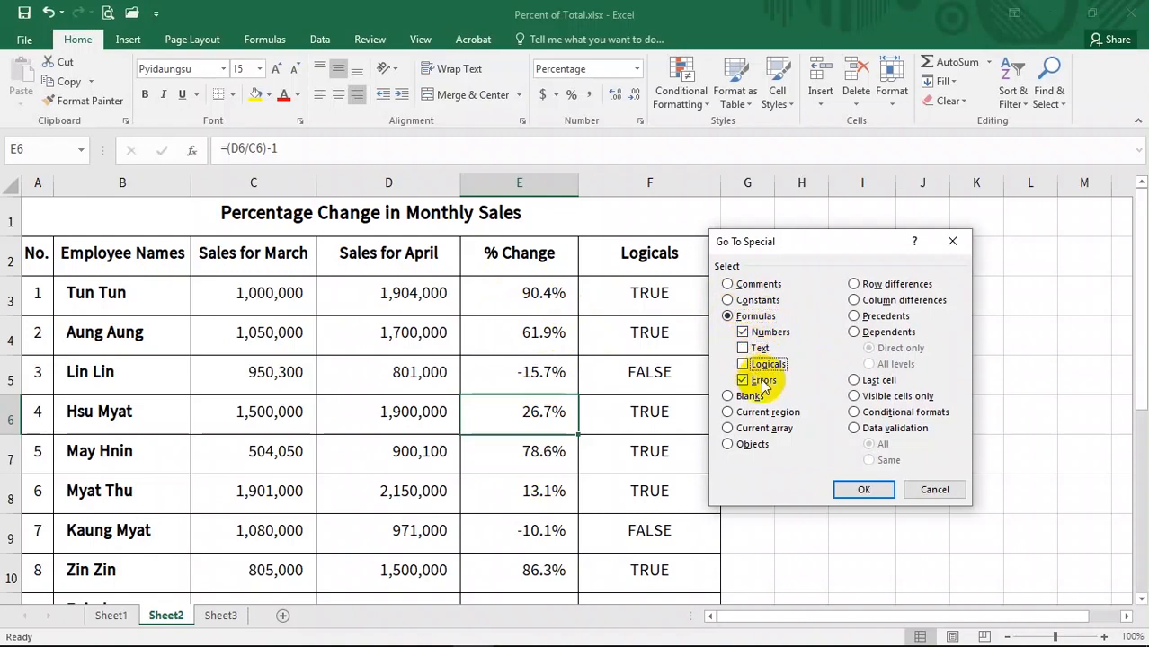
left_click(743, 380)
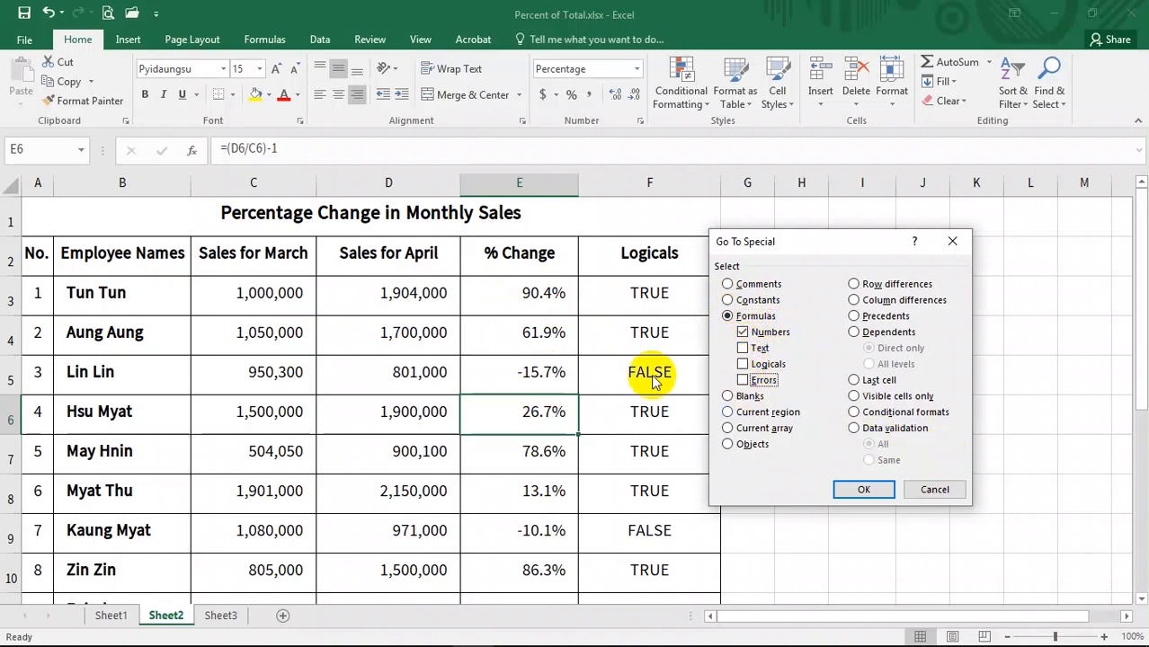
left_click(728, 317)
left_click(864, 489)
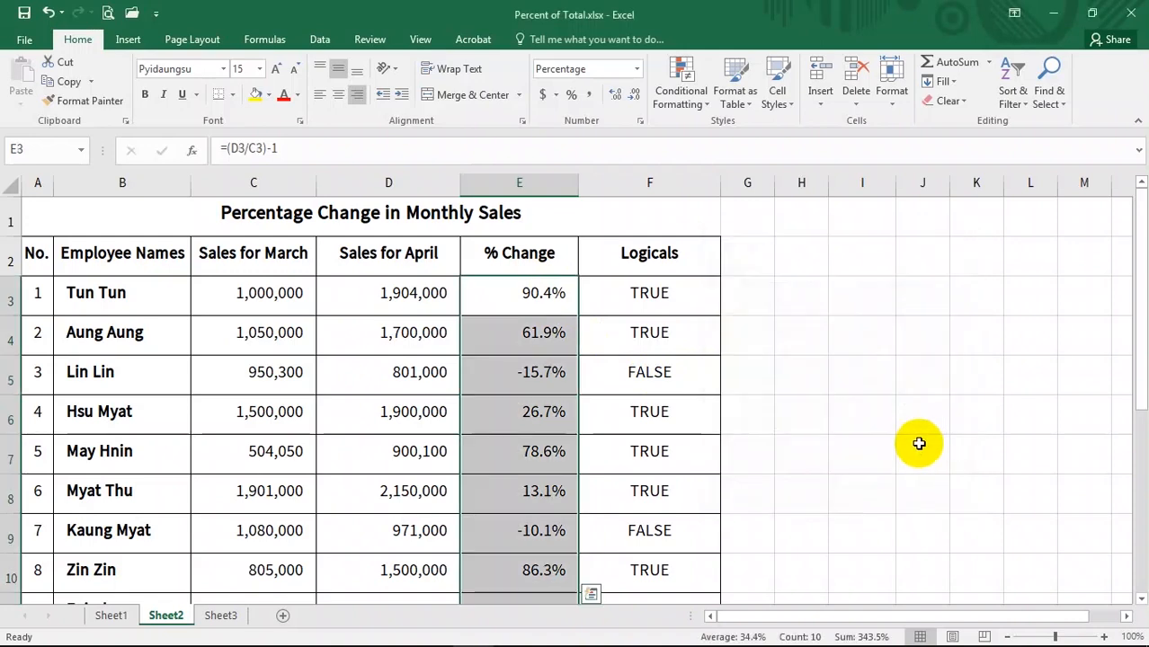
scroll(584, 540, "down", 1)
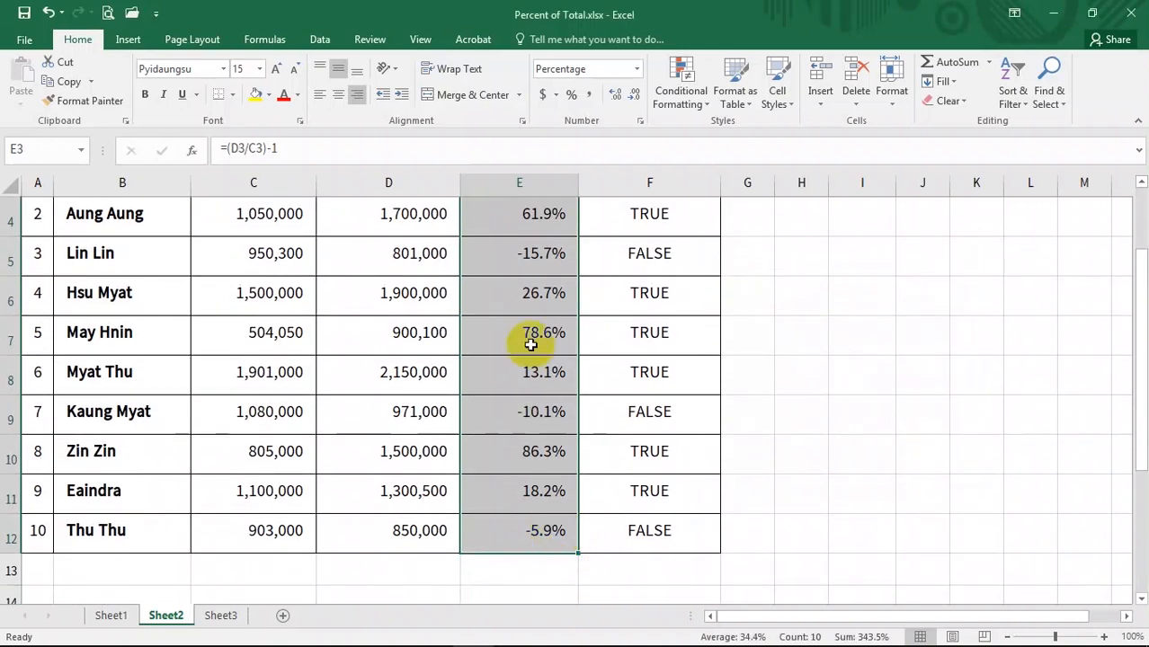
scroll(531, 345, "up", 1)
left_click(550, 412)
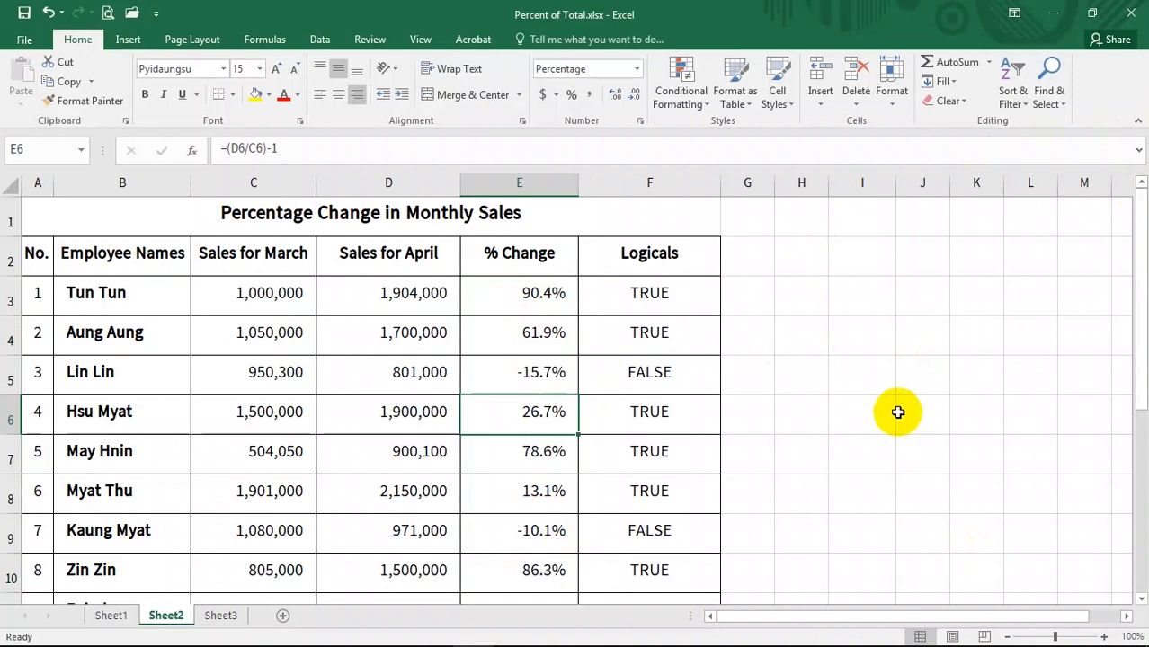
- Use Go To Special to select only formulas returning logical values, leaving Numbers, Text and Errors unchecked, and review the selection
key("ctrl+g")
left_click(762, 462)
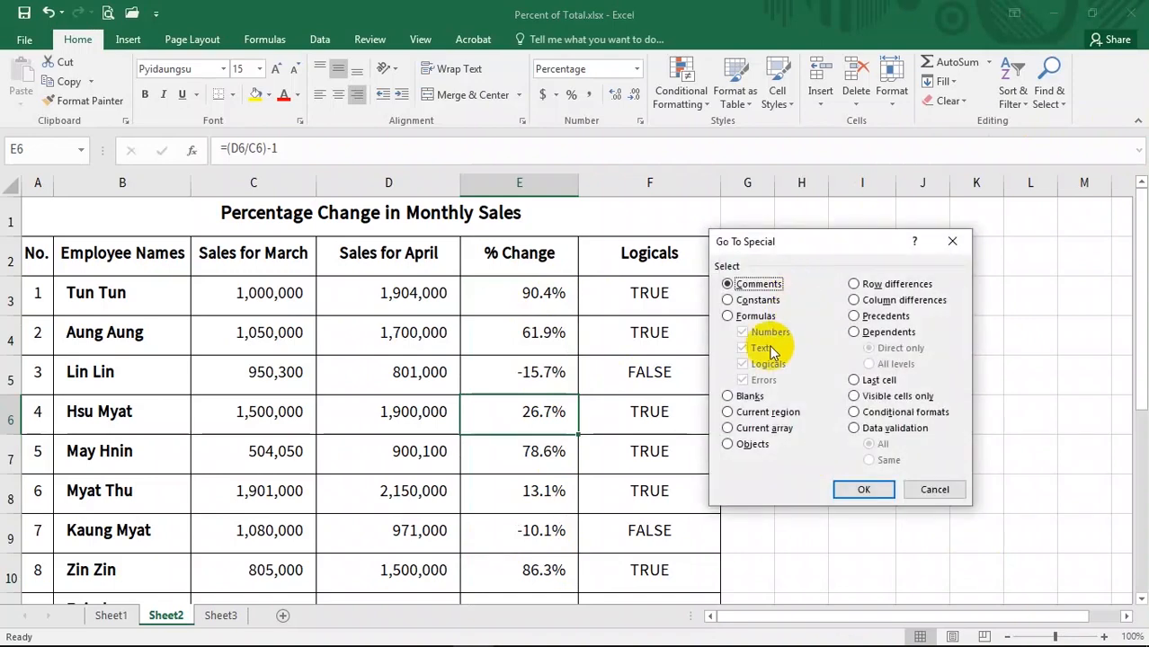
left_click(728, 300)
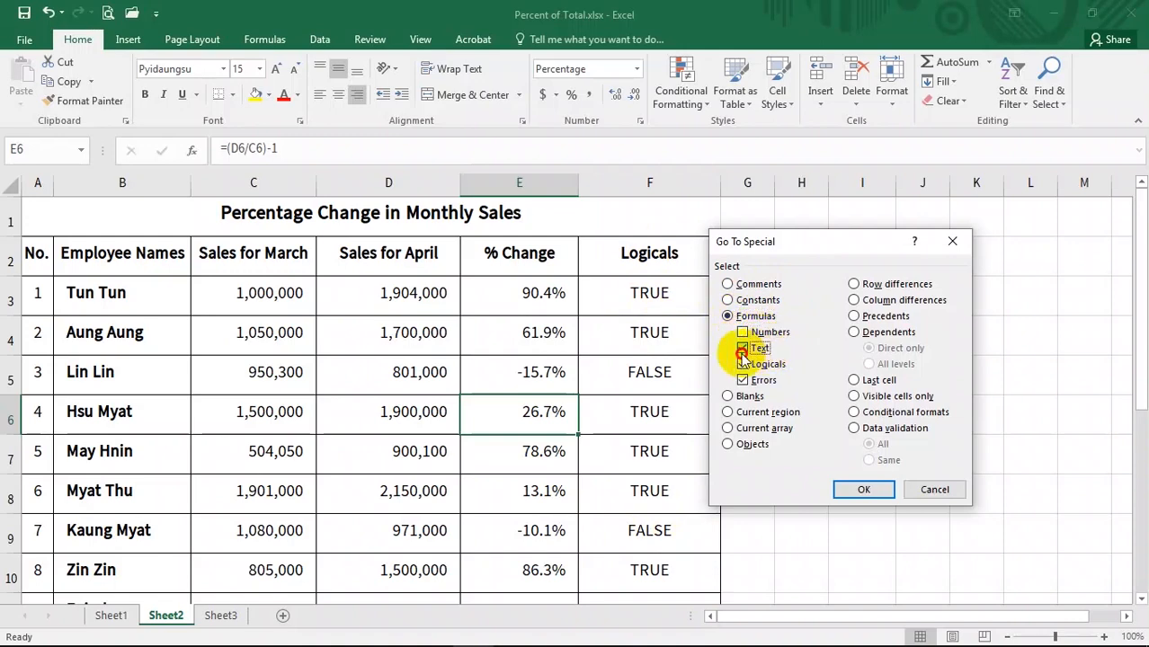
left_click(745, 349)
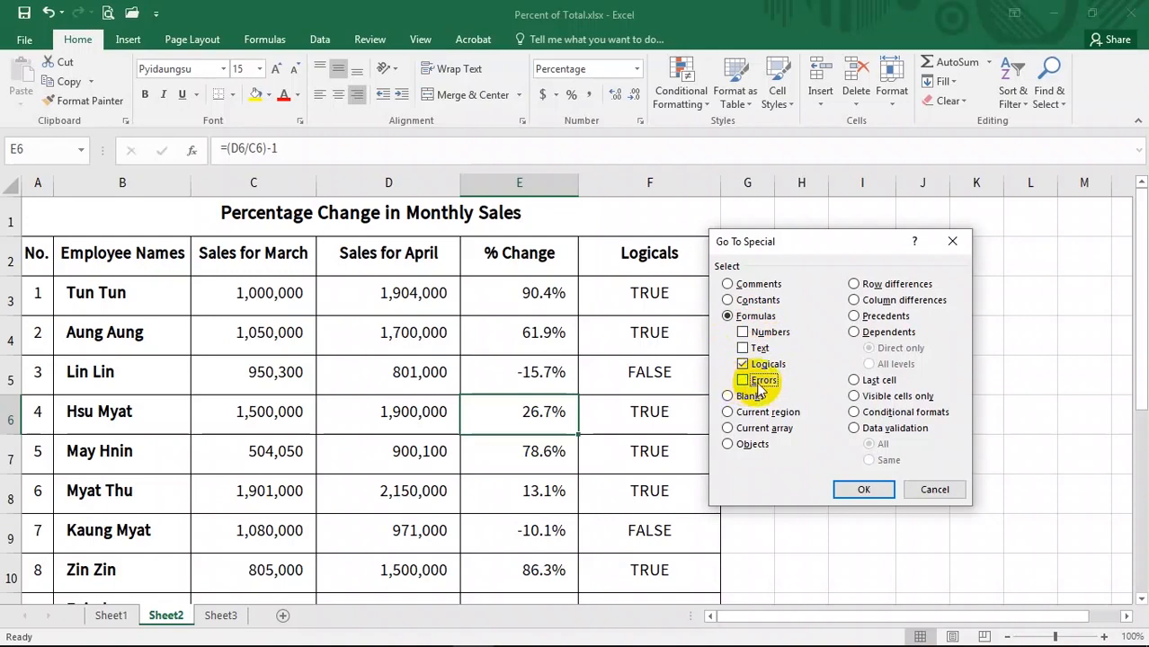
left_click(863, 488)
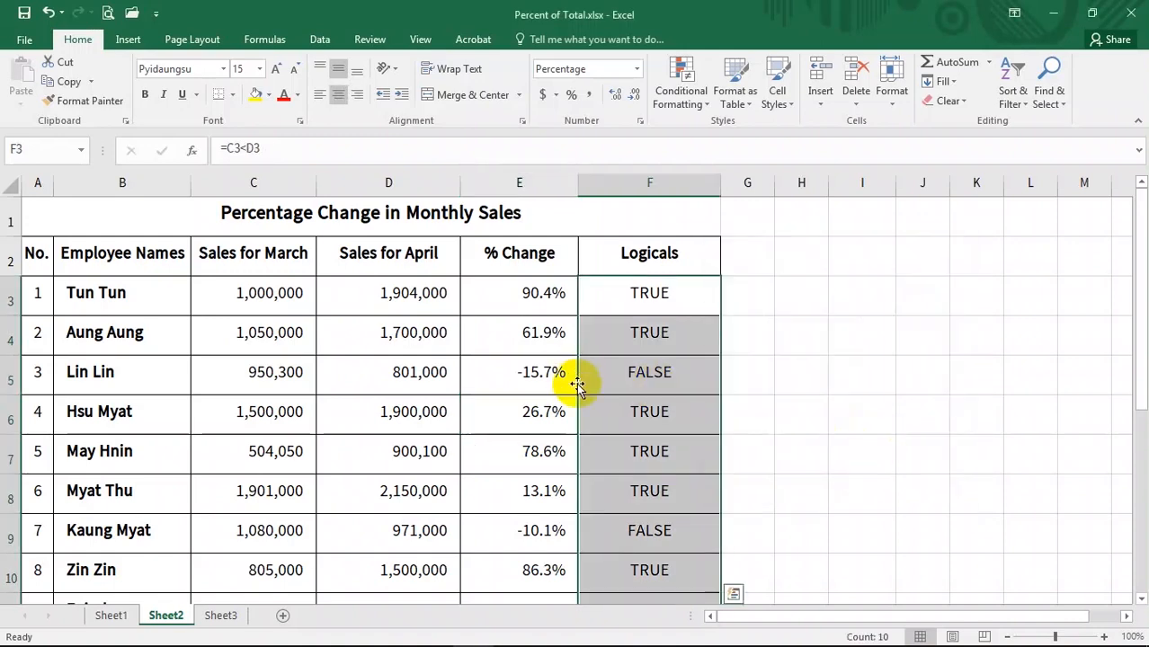
scroll(577, 384, "down", 1)
scroll(654, 366, "up", 1)
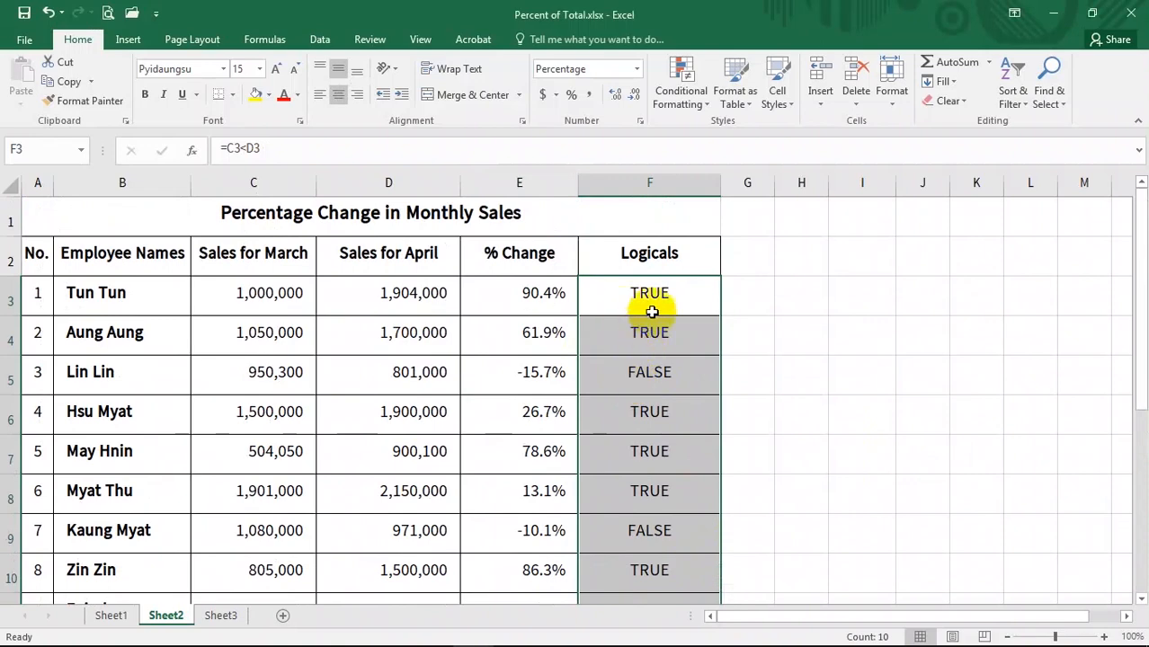
scroll(685, 461, "down", 1)
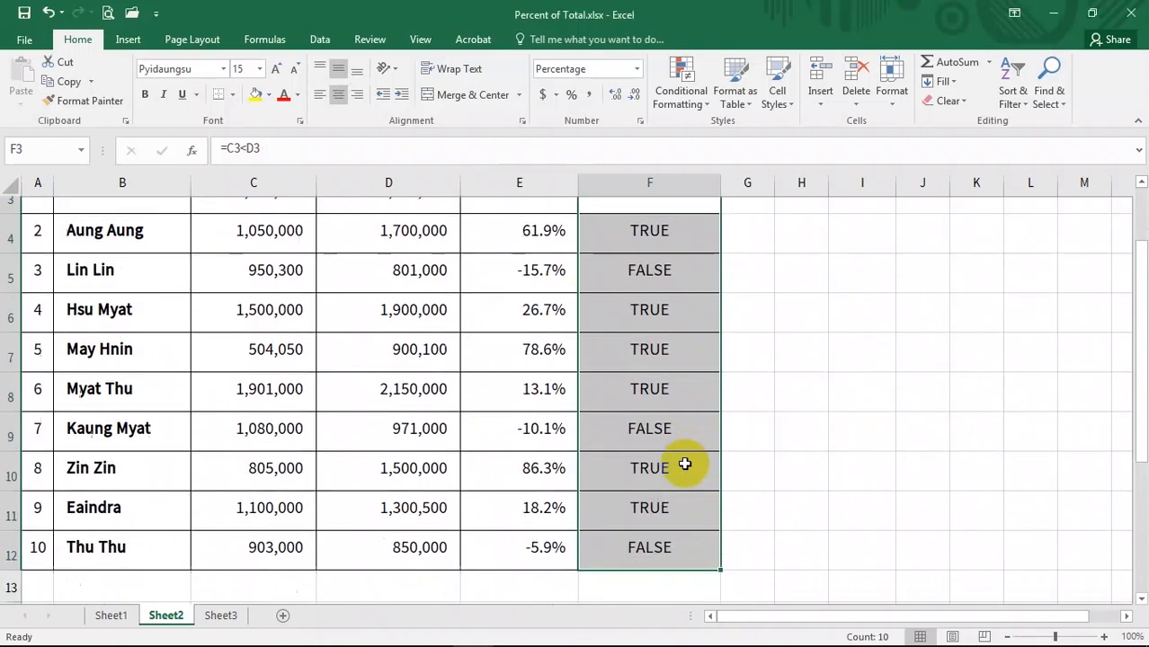
scroll(665, 396, "up", 1)
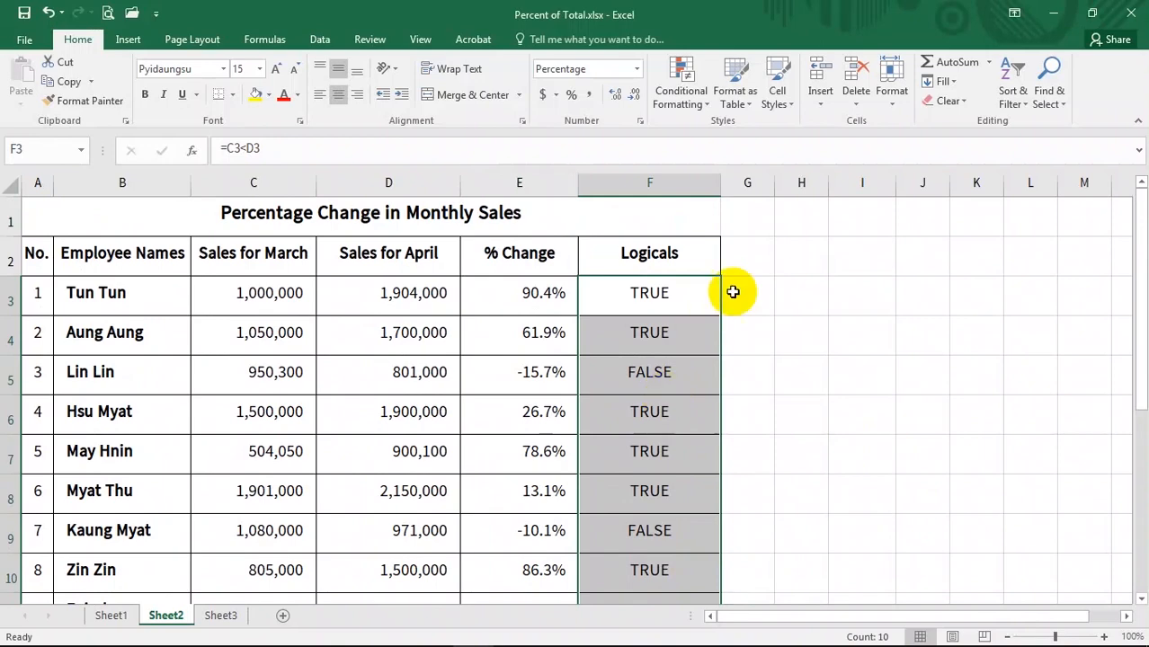
scroll(683, 422, "down", 1)
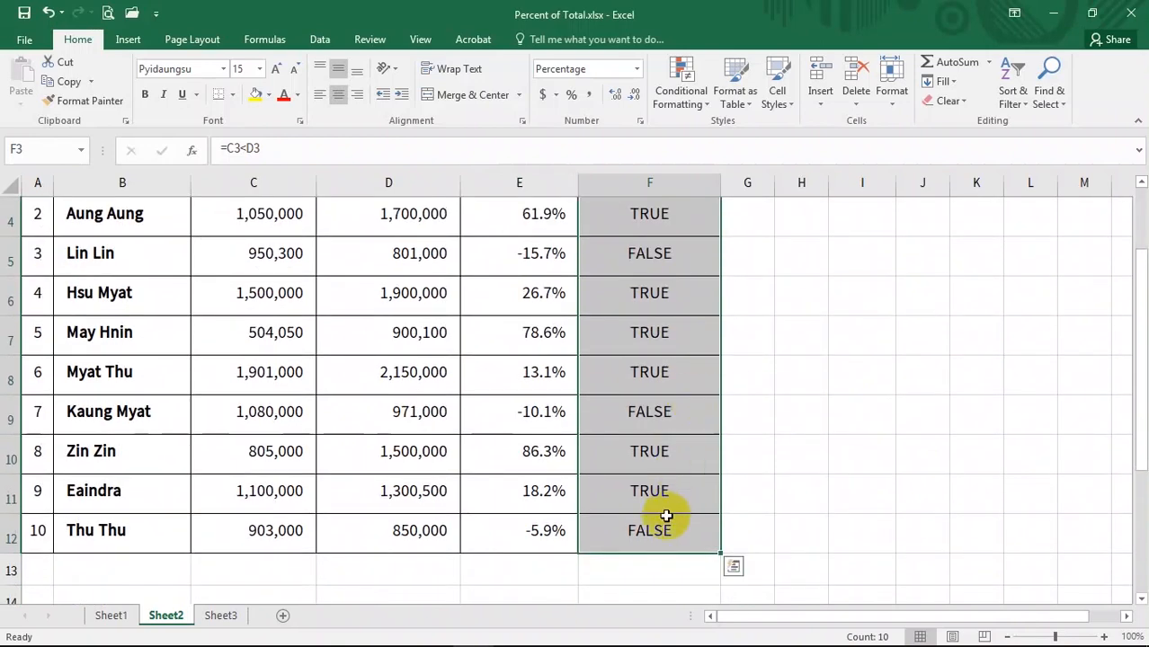
scroll(620, 360, "up", 1)
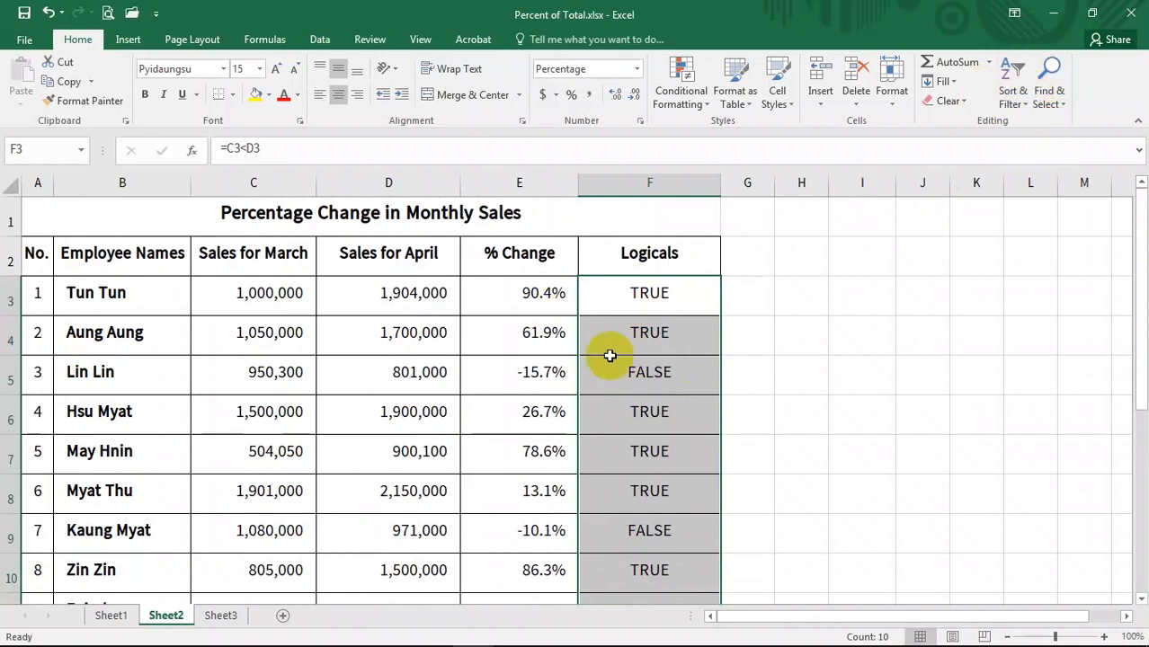
key("ctrl+g")
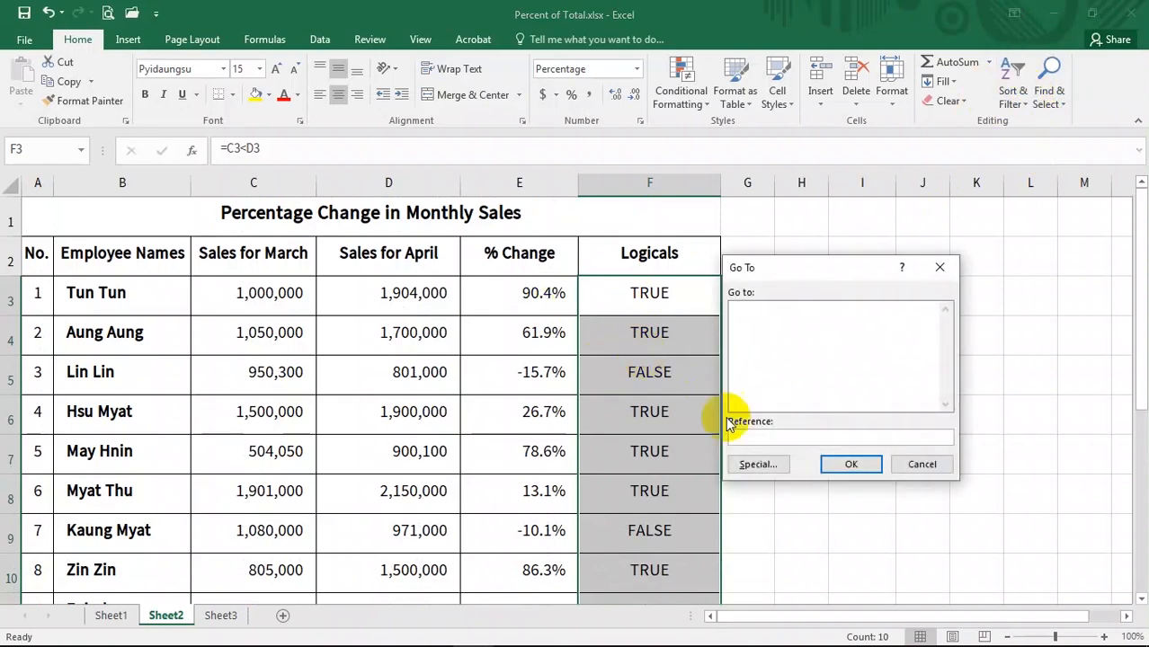
left_click(773, 472)
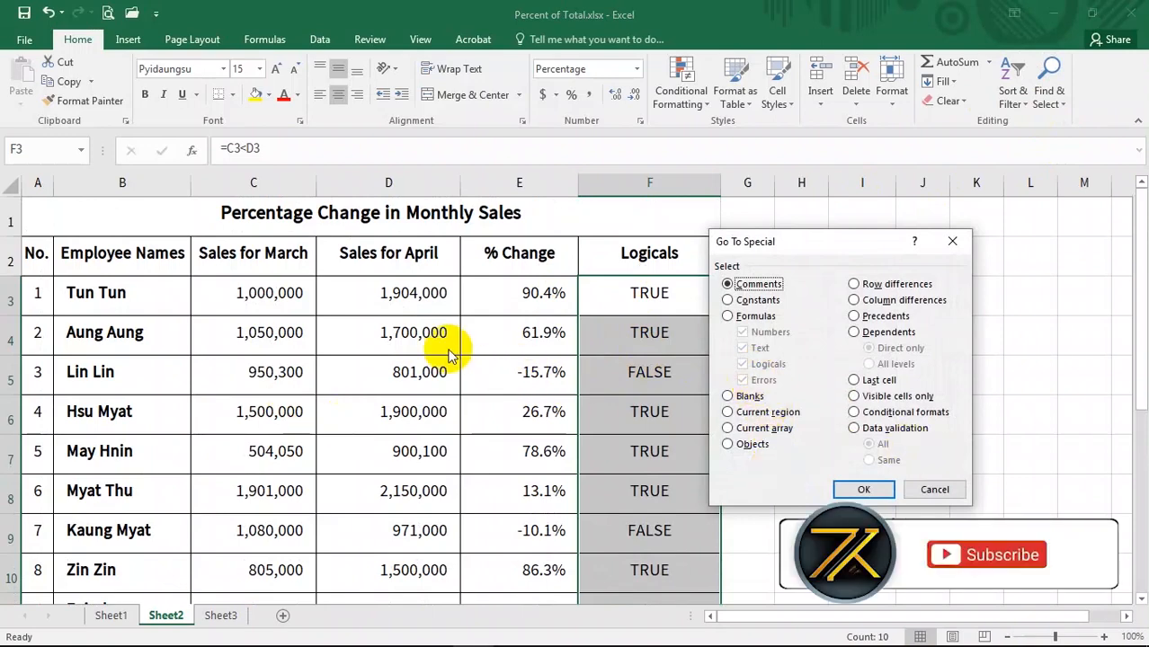
left_click(930, 489)
- Break the % Change formula in E6 by deleting its division sign, making it =(D6C6)-1
left_click(540, 466)
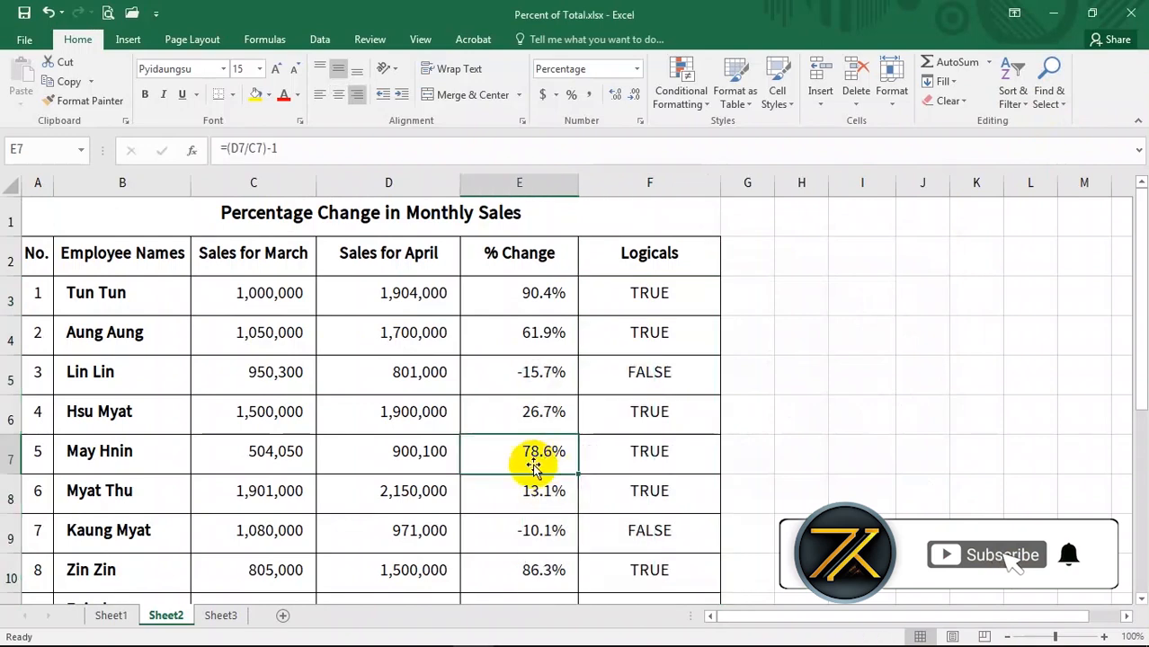
left_click(527, 427)
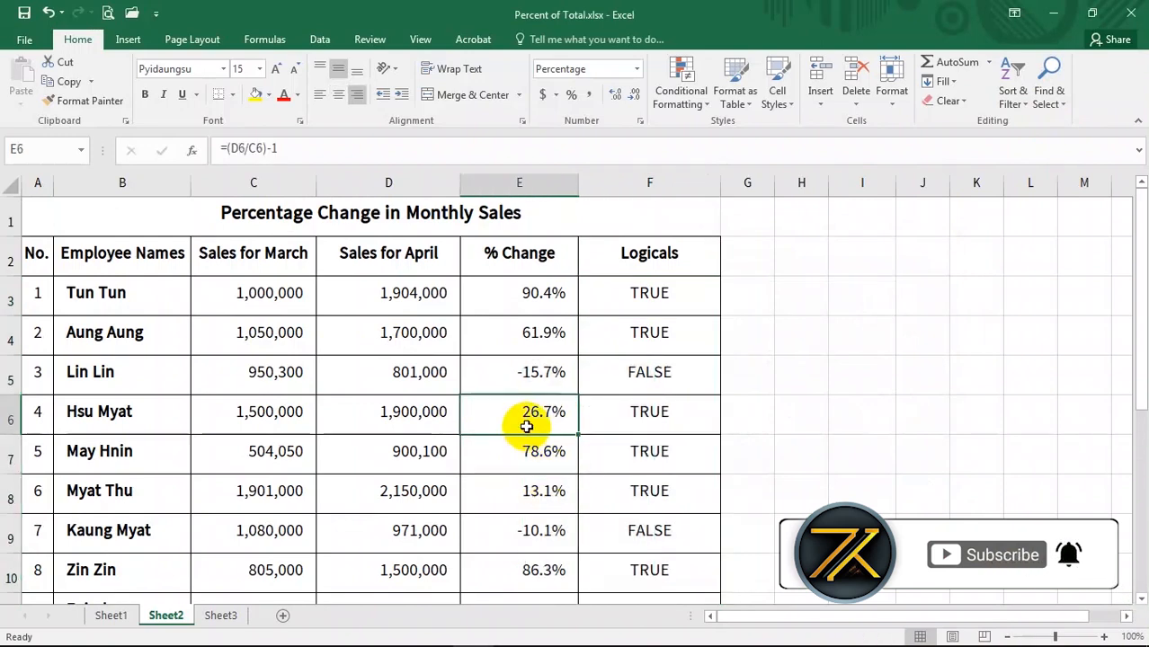
double_click(527, 427)
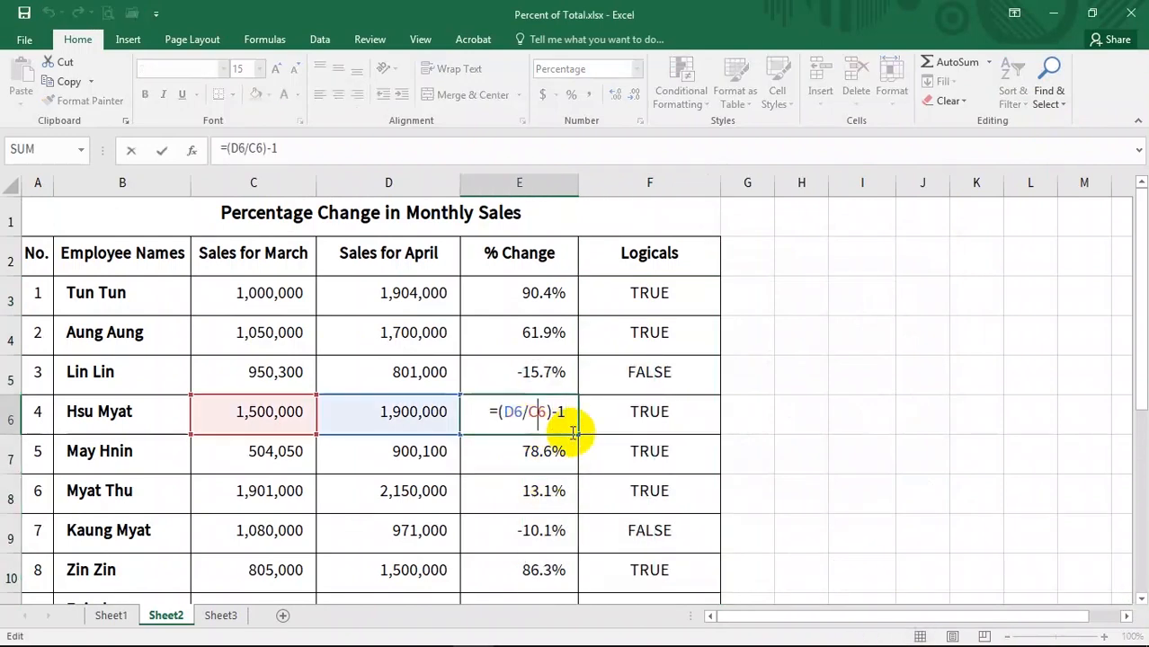
key("BackSpace")
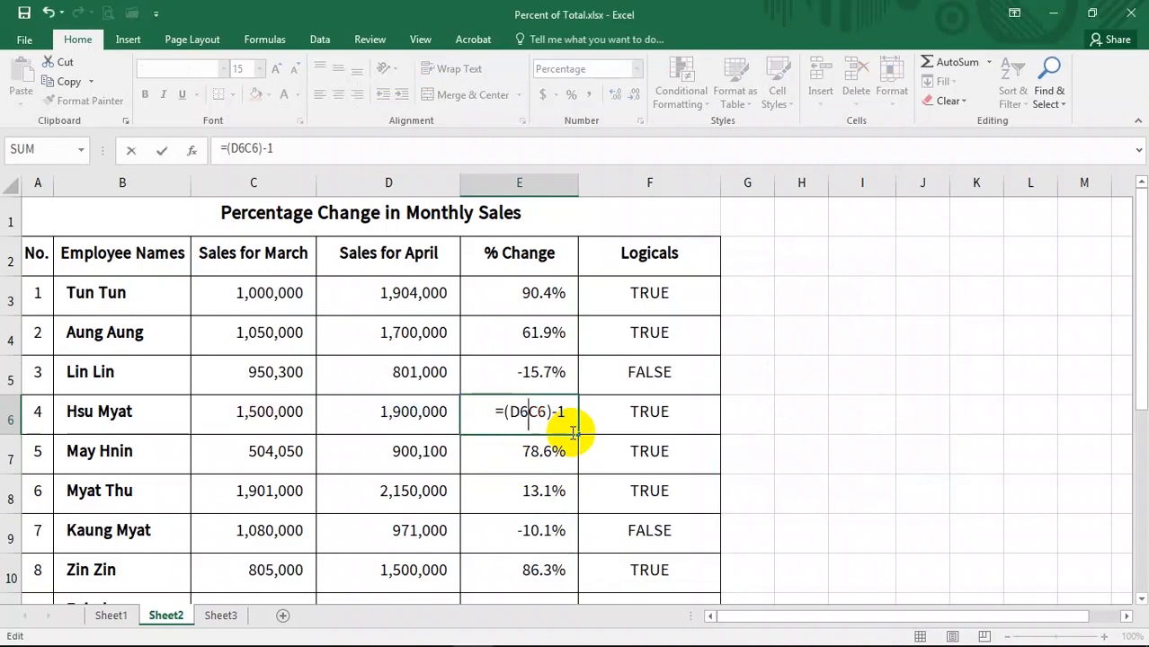
key("Return")
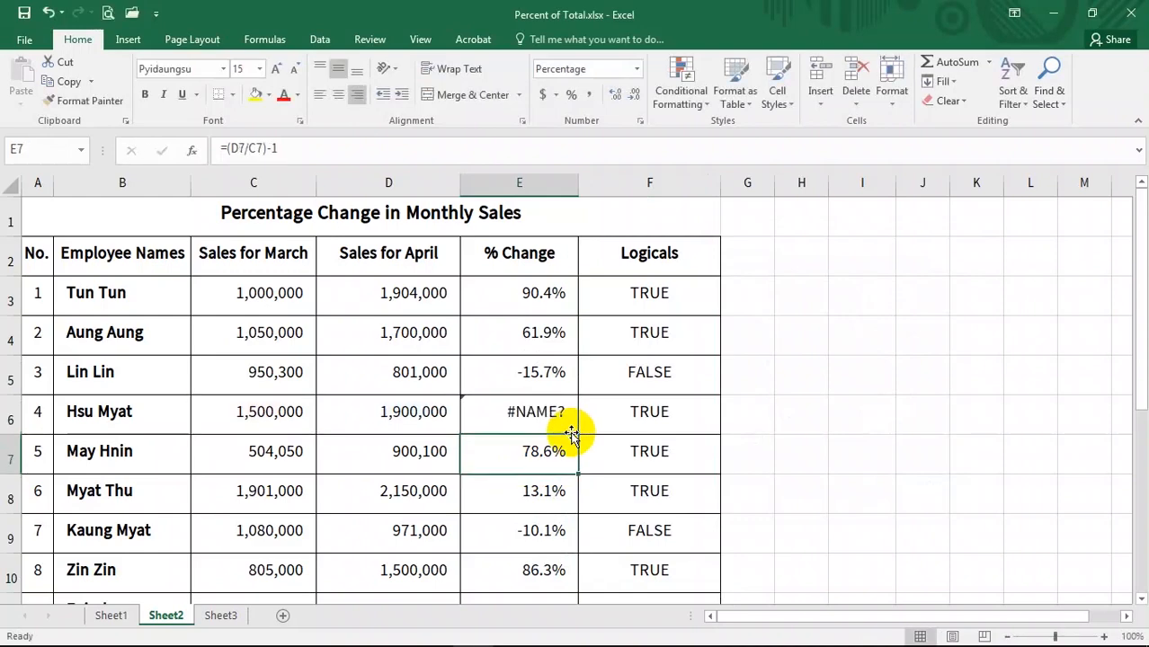
- Break the % Change formula in E9 the same way by deleting its division sign, making it =(D9C9)-1
scroll(526, 423, "down", 1)
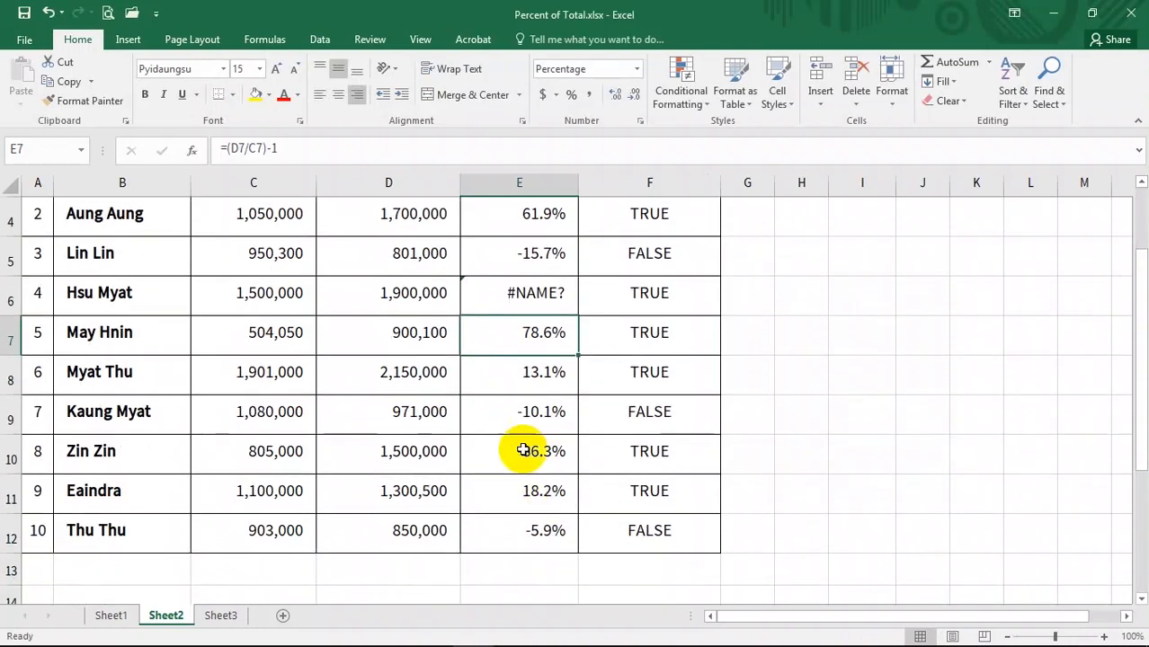
left_click(511, 452)
left_click(530, 410)
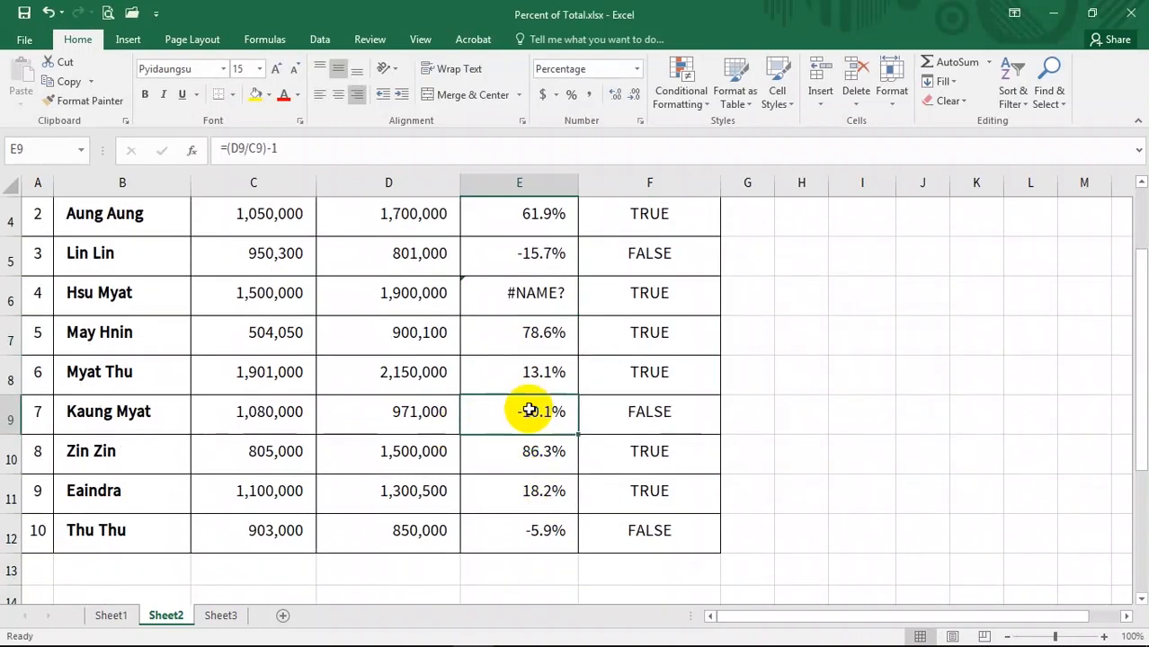
double_click(530, 410)
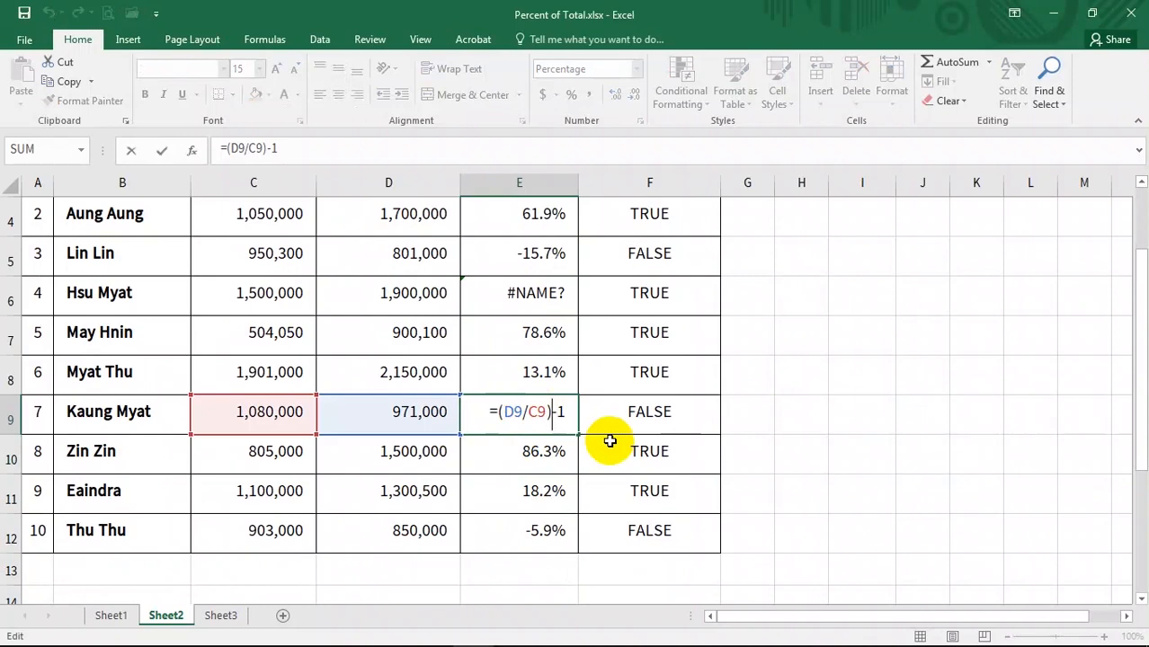
key("BackSpace")
key("Return")
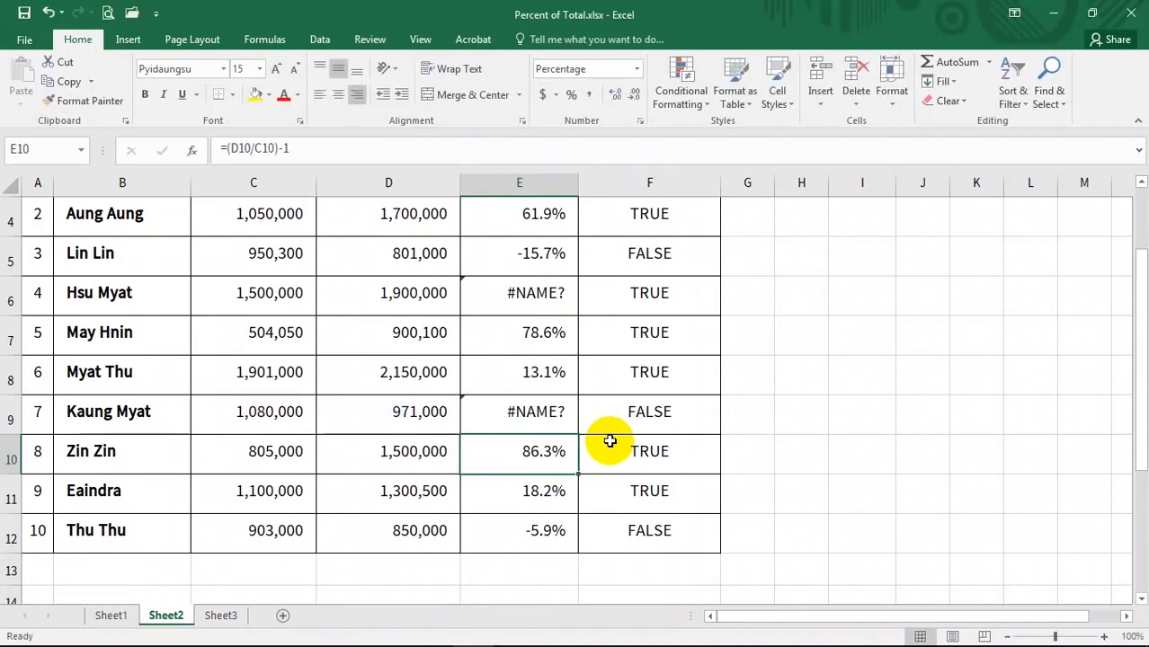
- Inspect the two broken % Change cells and their neighbouring sales figures across the table
left_click(533, 418)
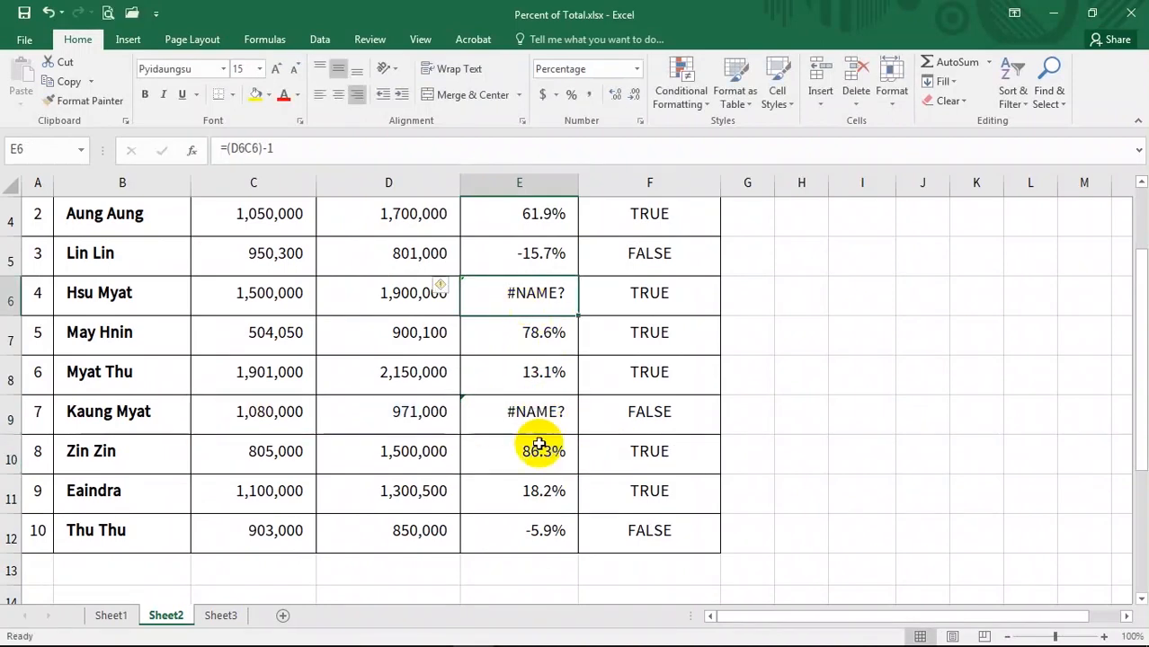
scroll(562, 496, "up", 1)
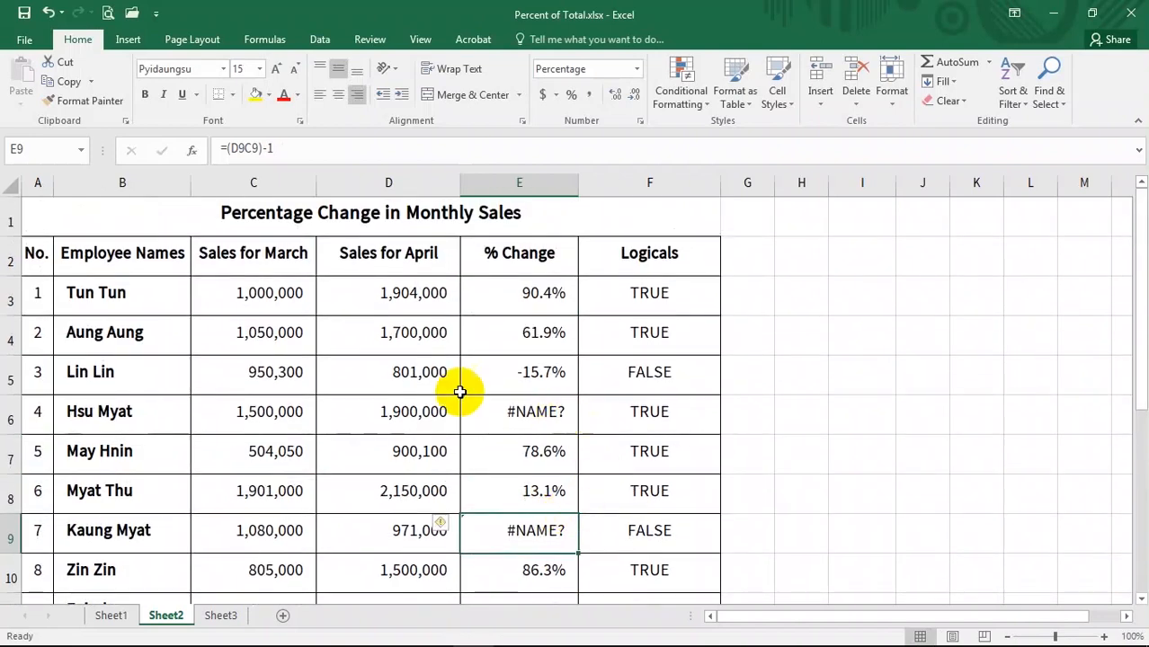
scroll(556, 423, "down", 1)
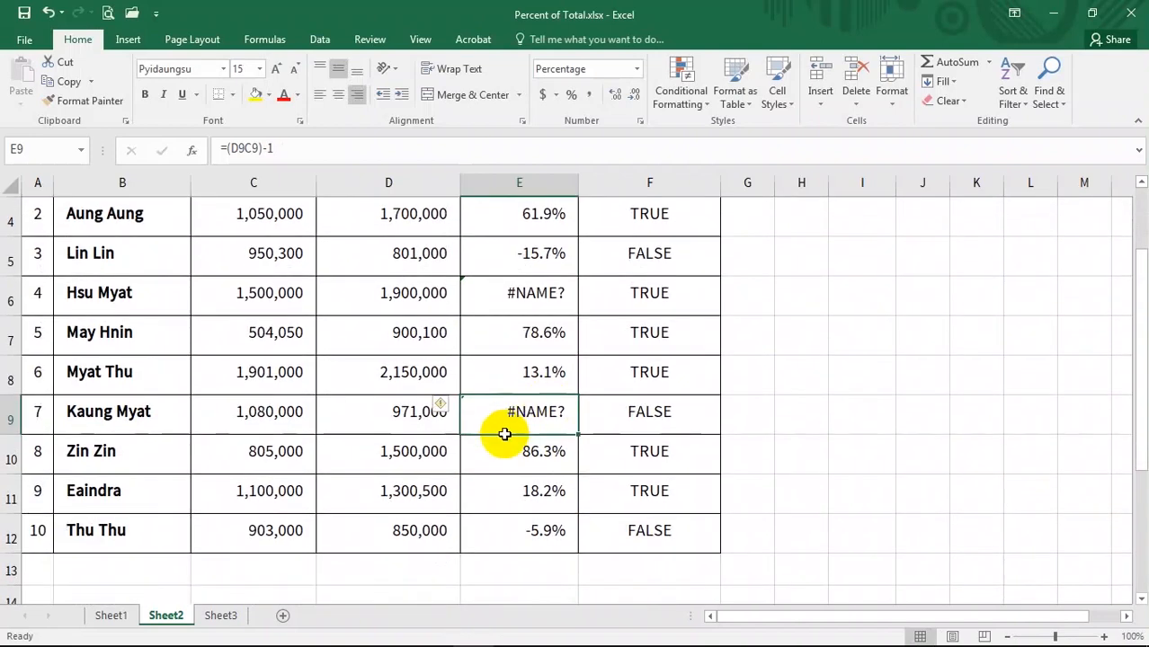
left_click(526, 515)
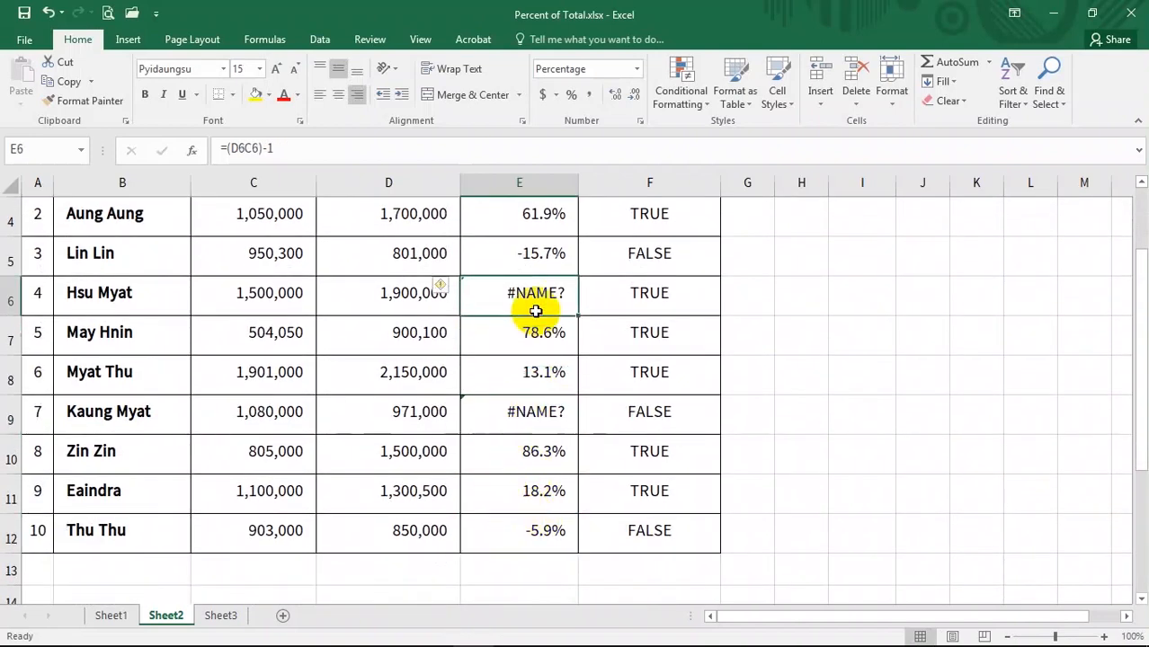
left_click(353, 299)
scroll(353, 300, "up", 1)
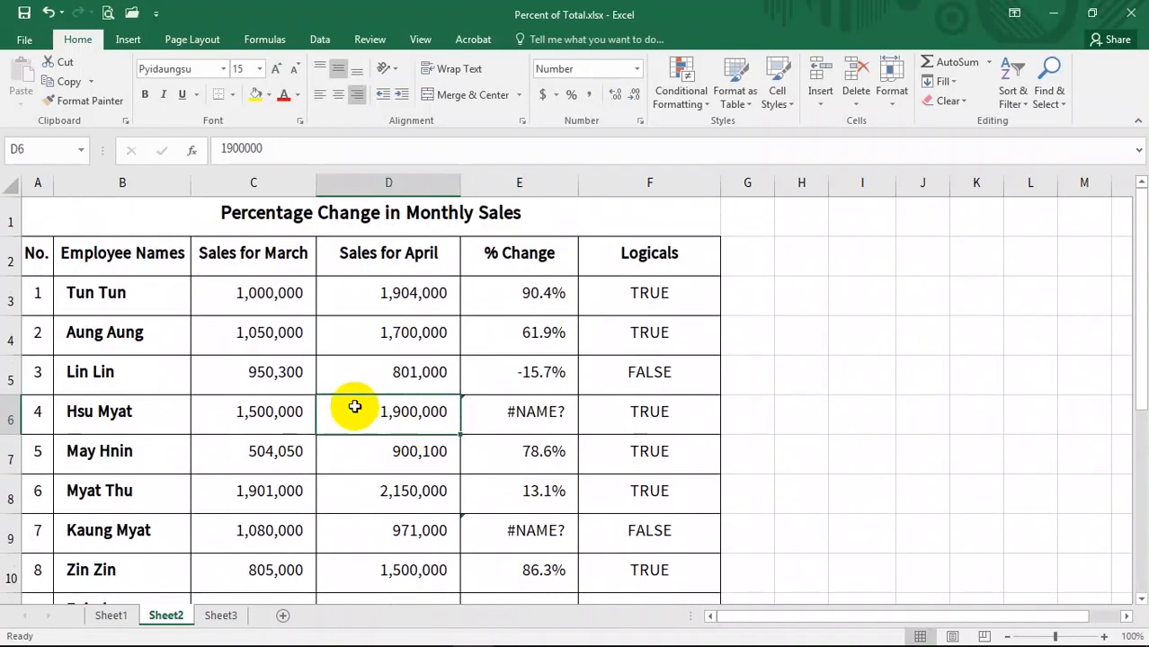
left_click(522, 420)
scroll(571, 467, "down", 1)
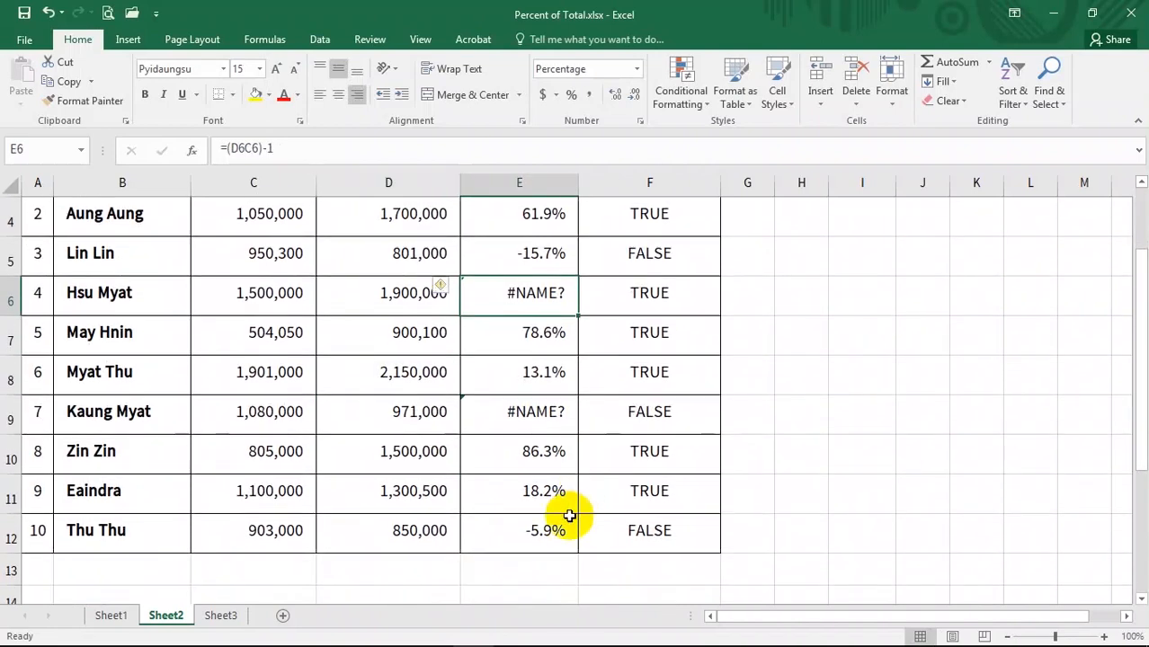
scroll(540, 450, "up", 1)
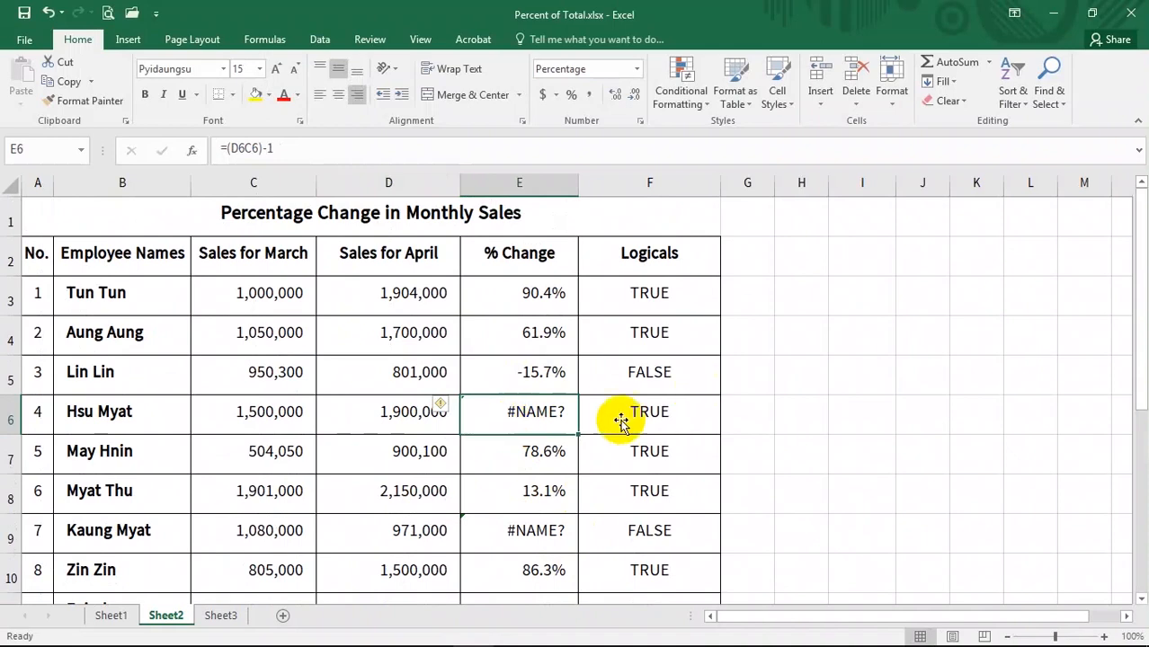
- Inspect the two error cells in the % Change column and scroll through the rest of the table
left_click(559, 536)
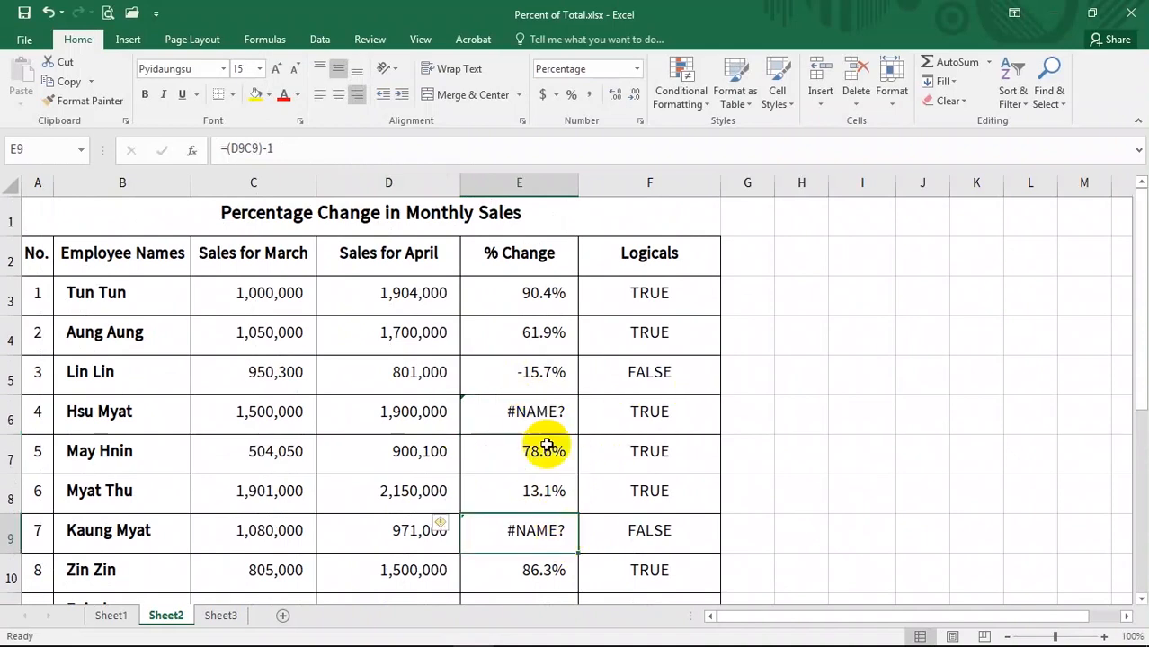
left_click(528, 415)
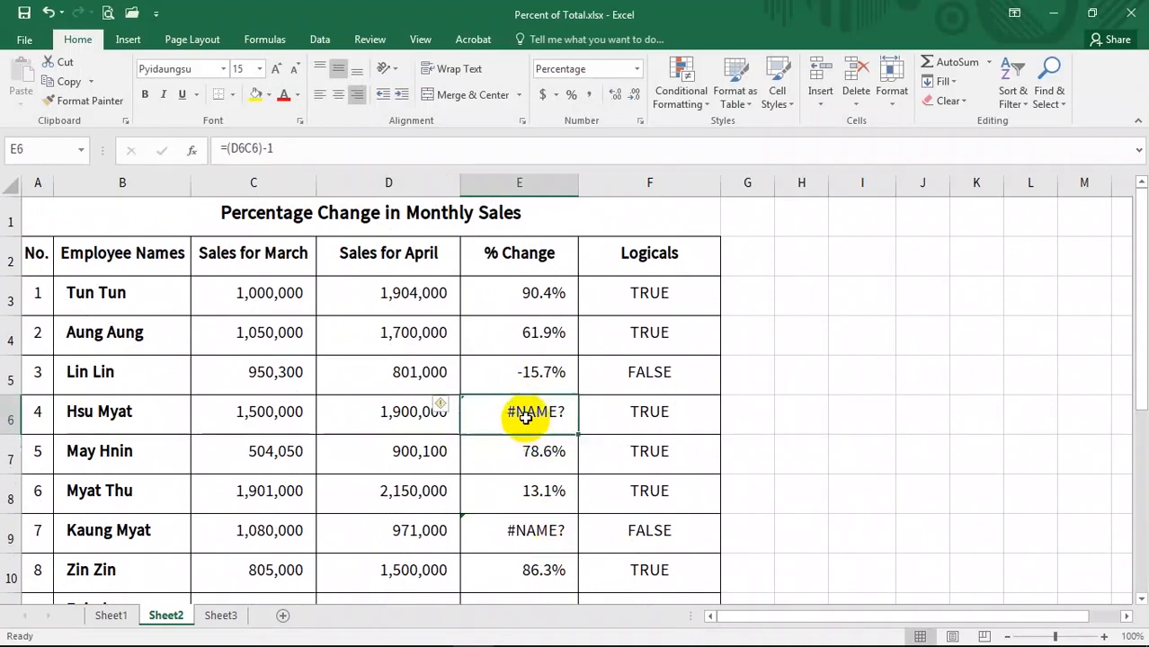
left_click(525, 532)
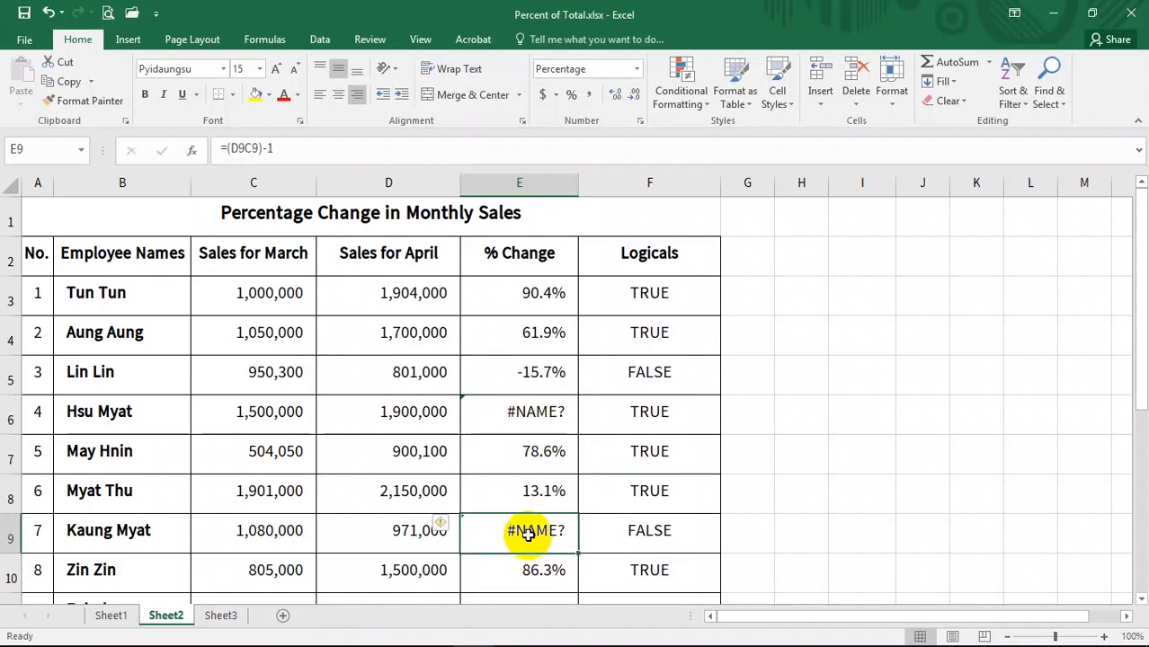
scroll(551, 467, "down", 5)
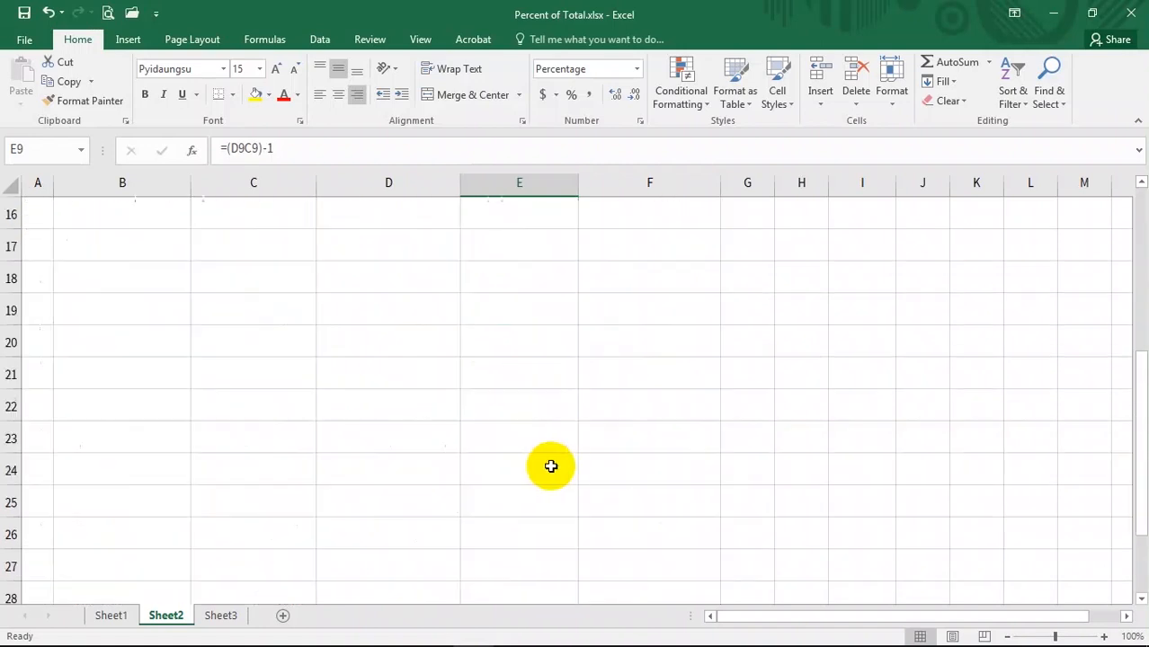
scroll(515, 493, "up", 4)
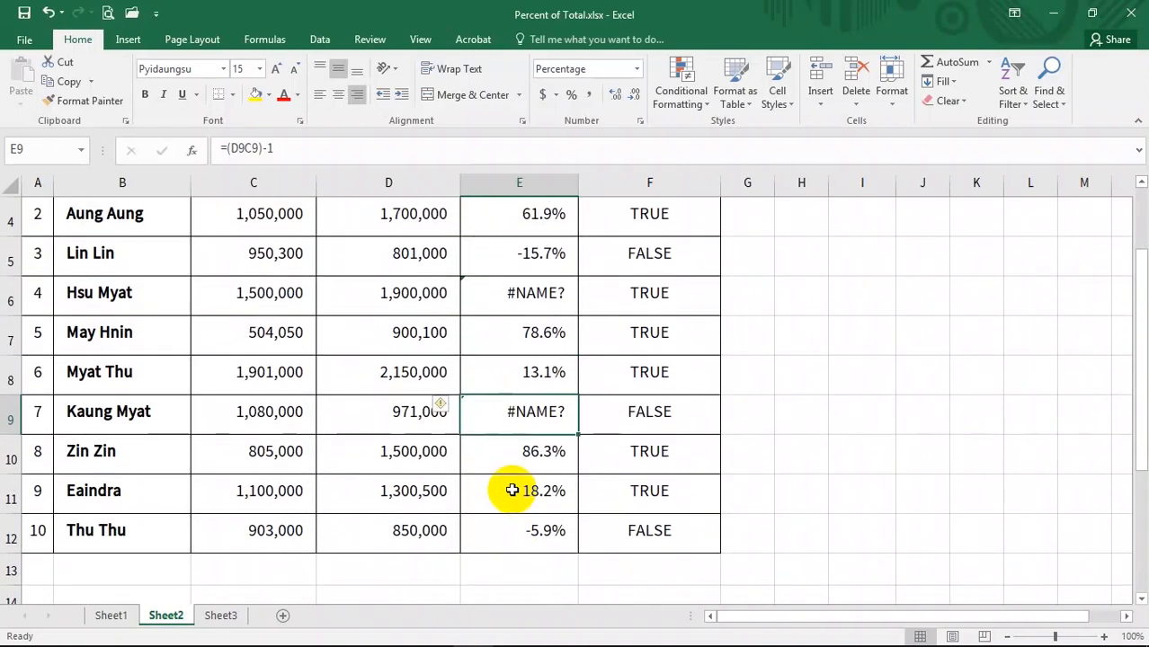
scroll(508, 499, "down", 2)
scroll(522, 485, "up", 3)
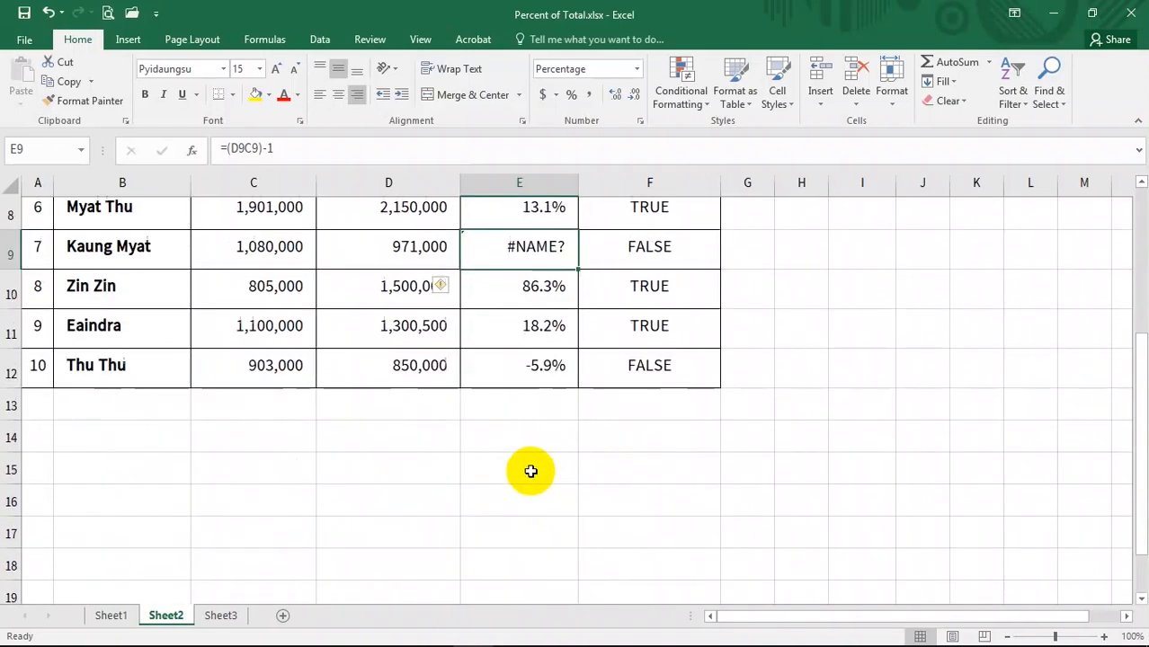
- Use Go To Special to select only formulas returning errors, unchecking Numbers, Text and Logicals, and review the selection
left_click(556, 327)
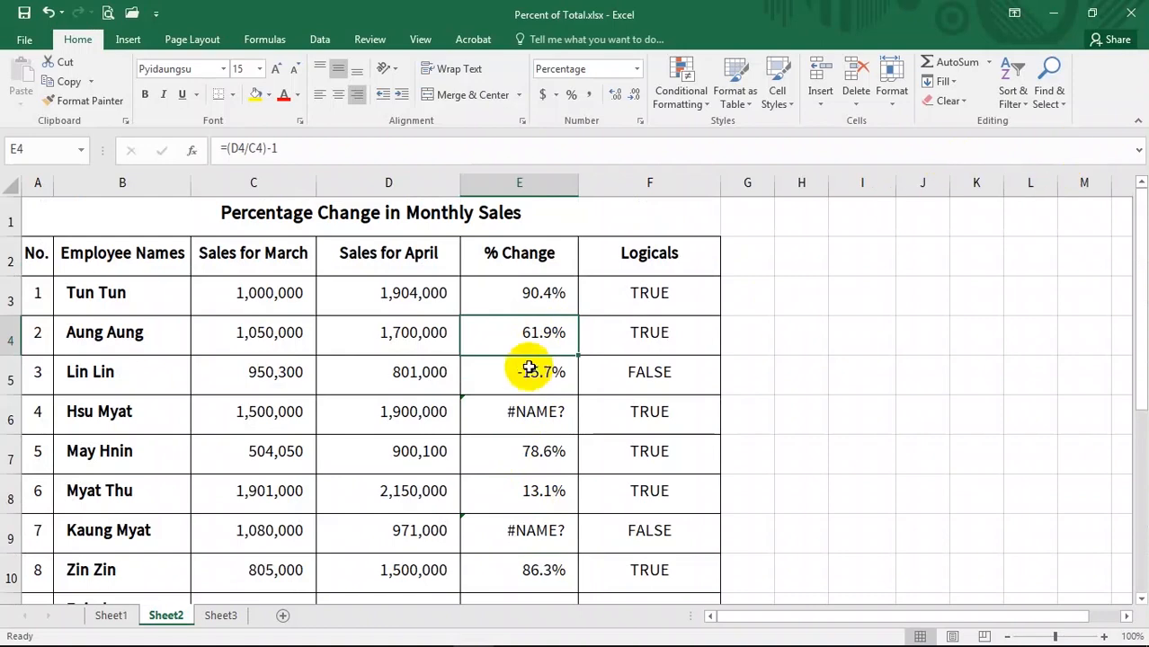
key("ctrl+g")
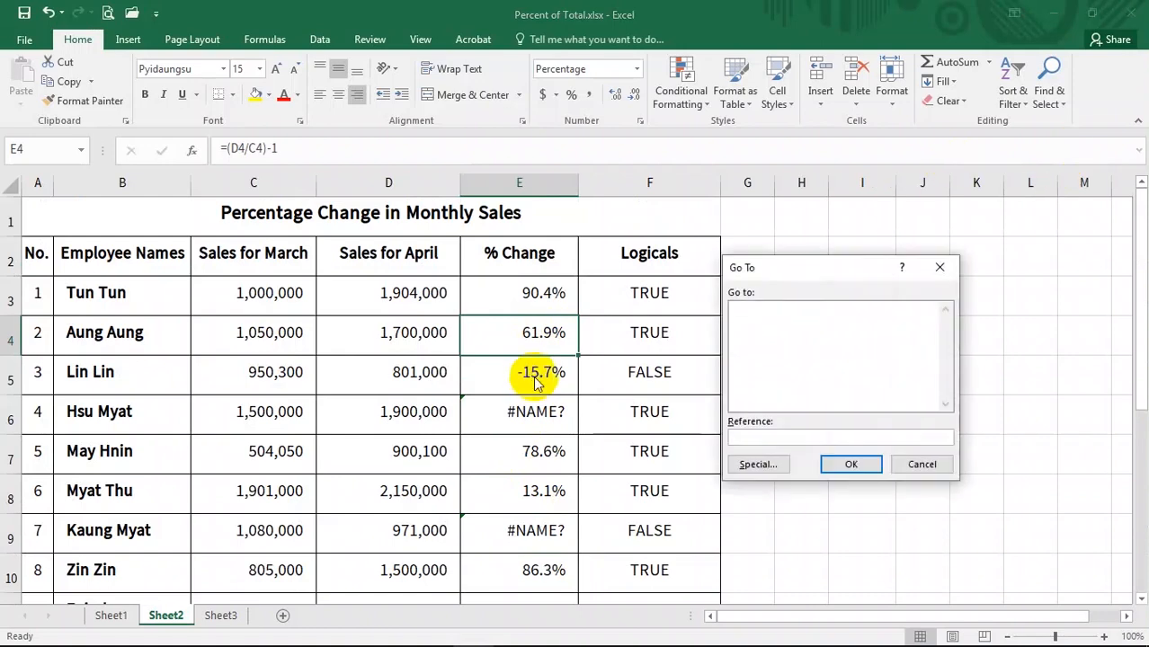
left_click(752, 462)
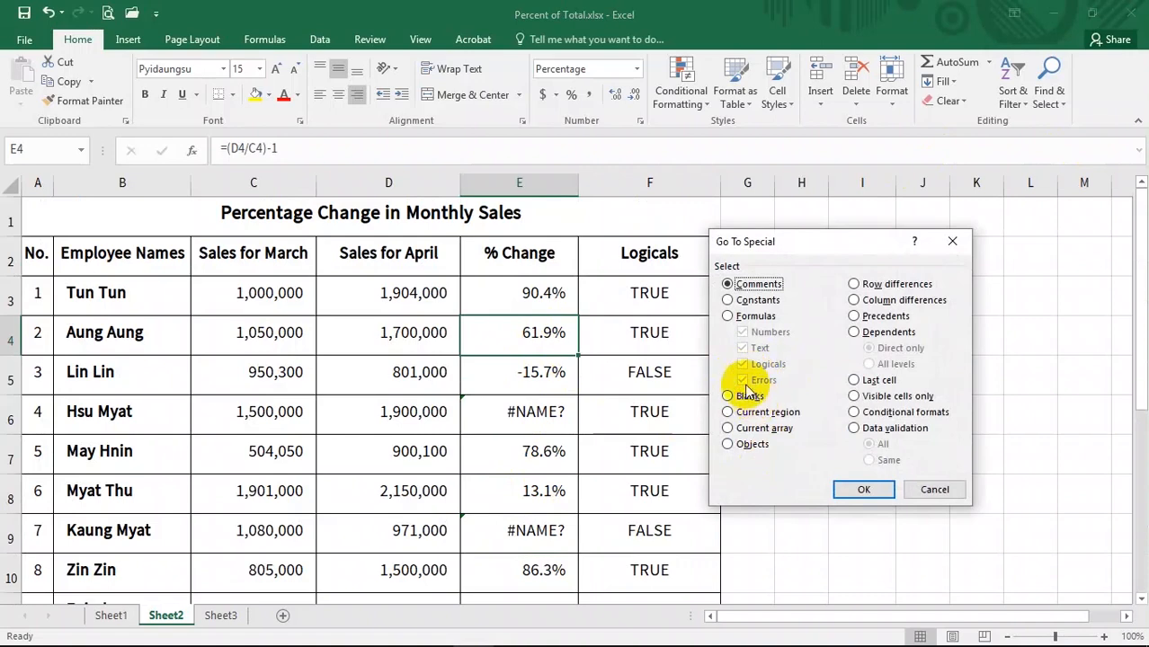
left_click(729, 316)
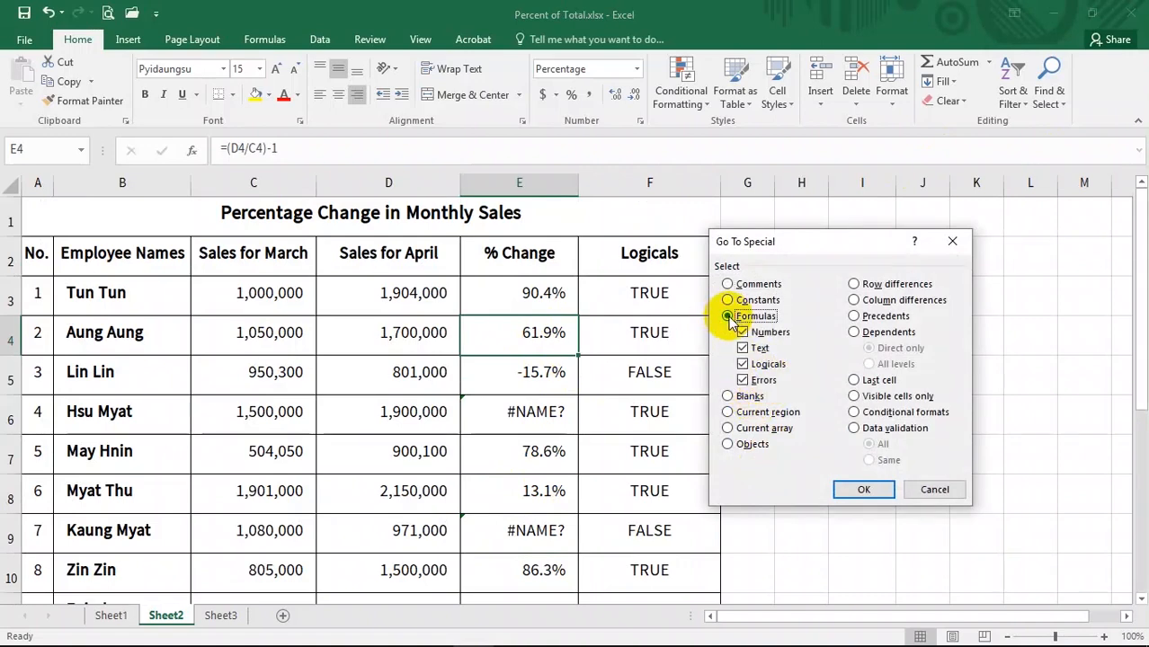
left_click(742, 331)
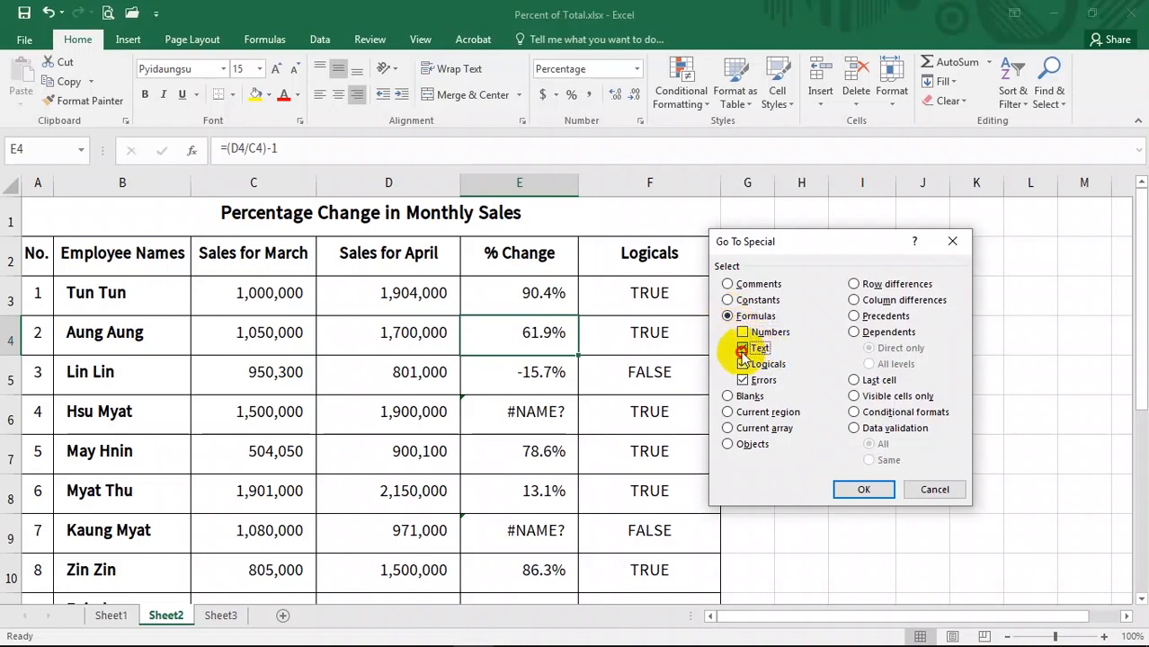
left_click(741, 350)
left_click(742, 365)
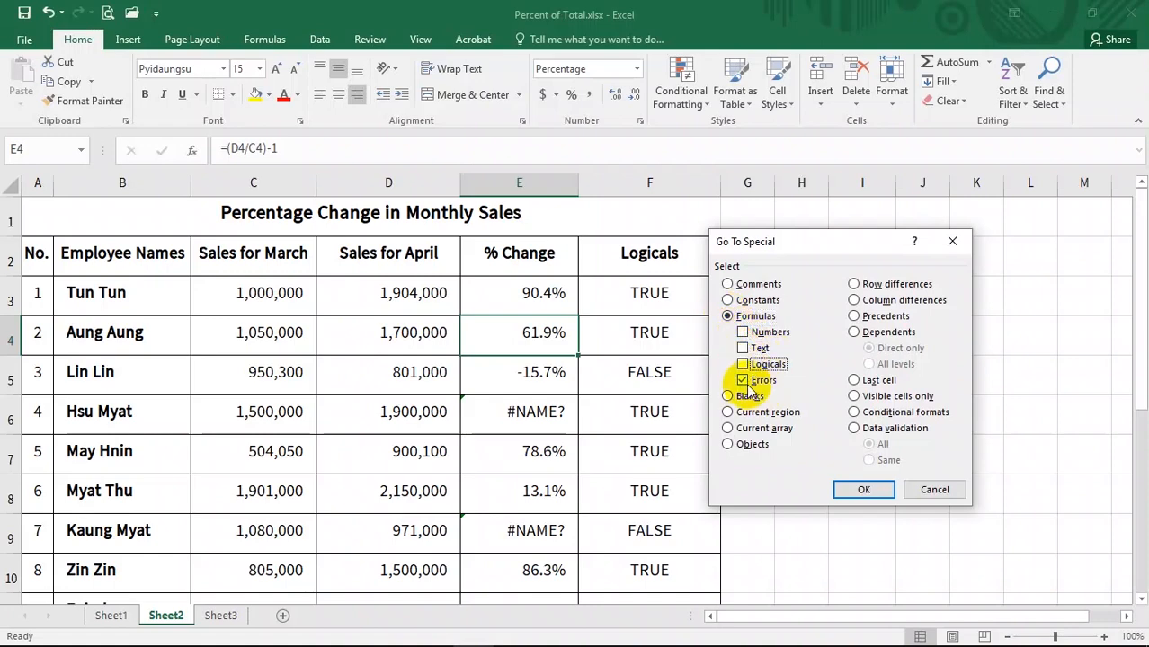
left_click(863, 489)
scroll(640, 436, "down", 2)
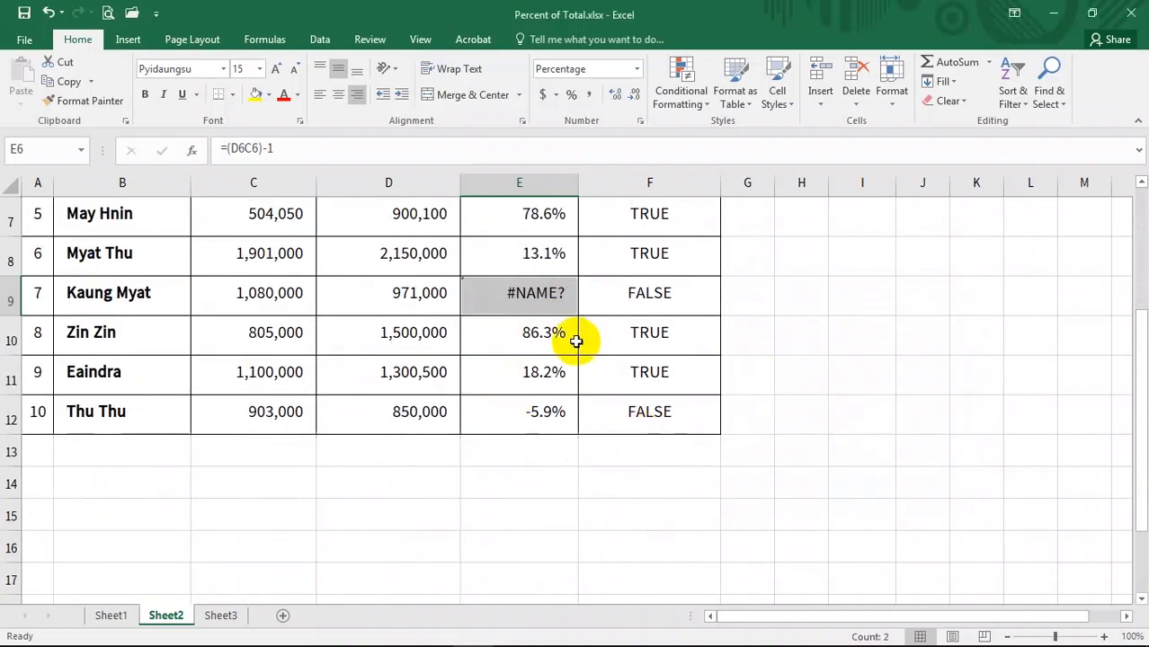
scroll(575, 360, "up", 1)
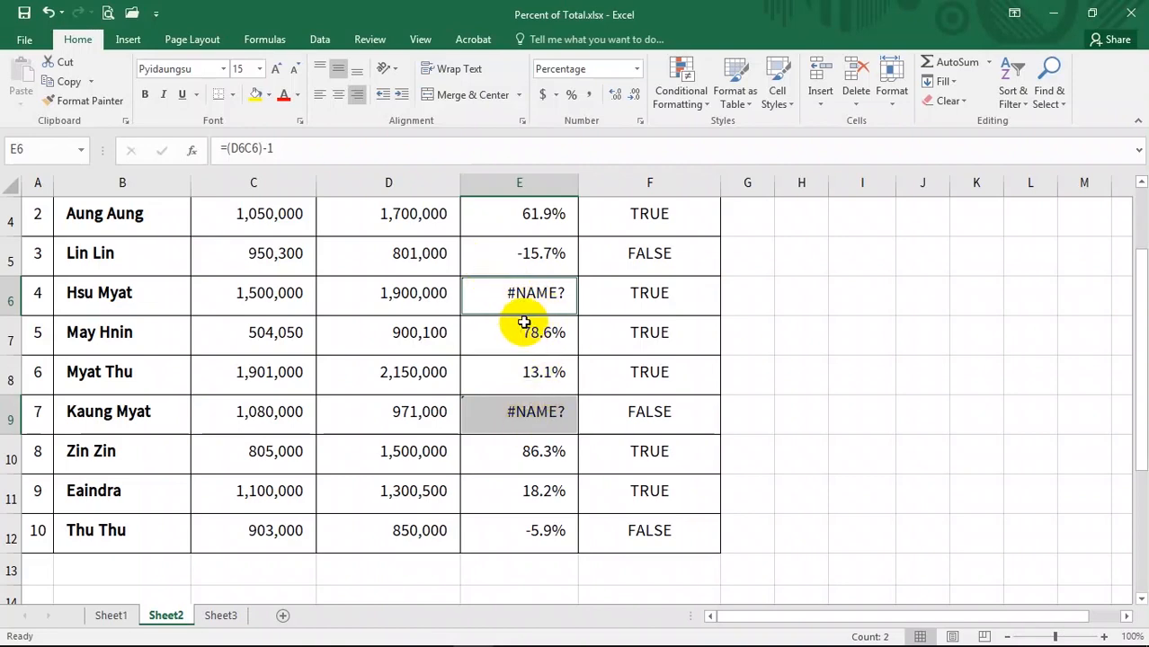
scroll(531, 308, "up", 1)
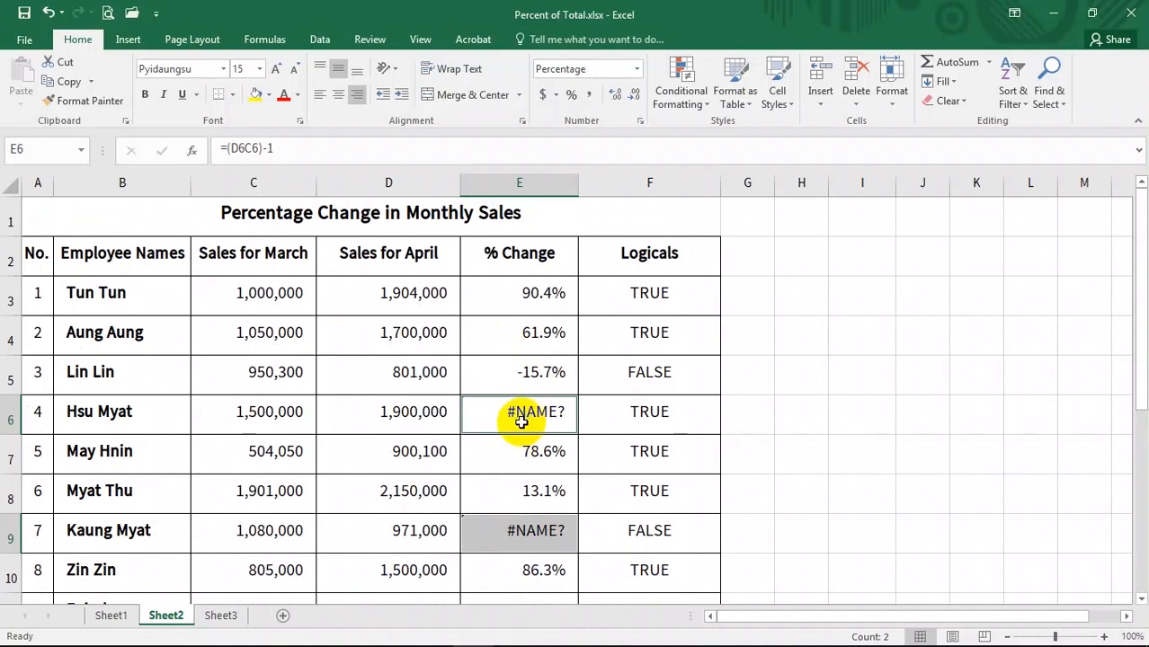
- Repair the % Change formula in E6 by restoring its division sign, making it =(D6/C6)-1
key("F2")
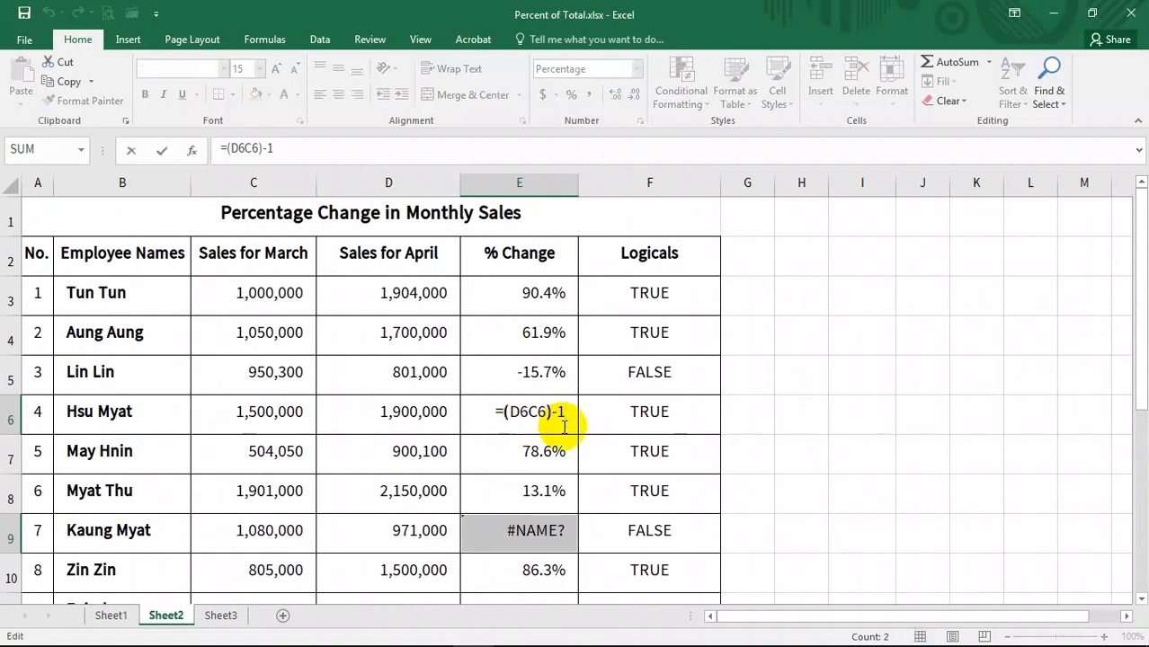
key("Left")
key("Left")
key("Left")
key("Left")
key("Left")
type("/")
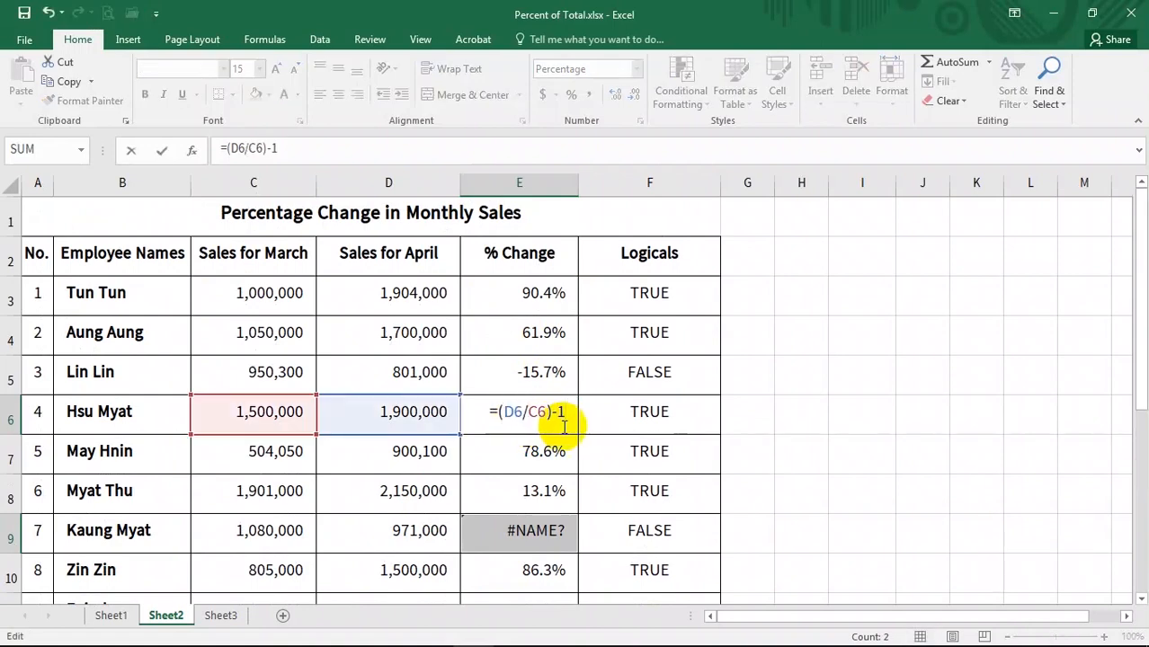
key("Return")
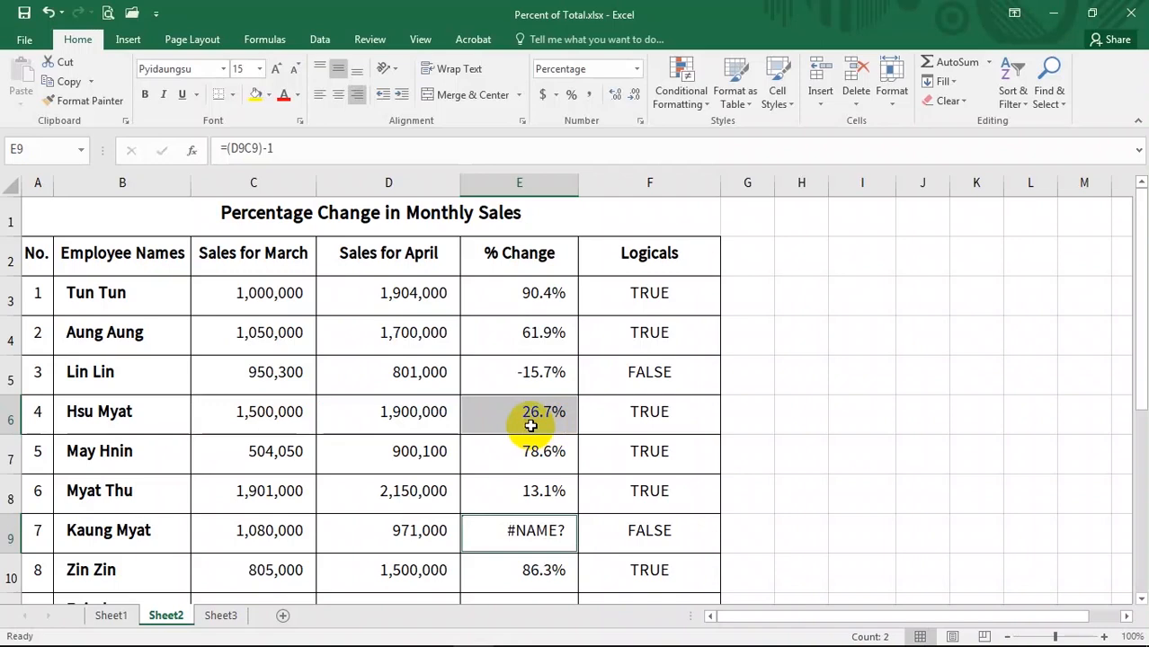
- Repair the % Change formula in E9 the same way, making it =(D9/C9)-1
double_click(530, 536)
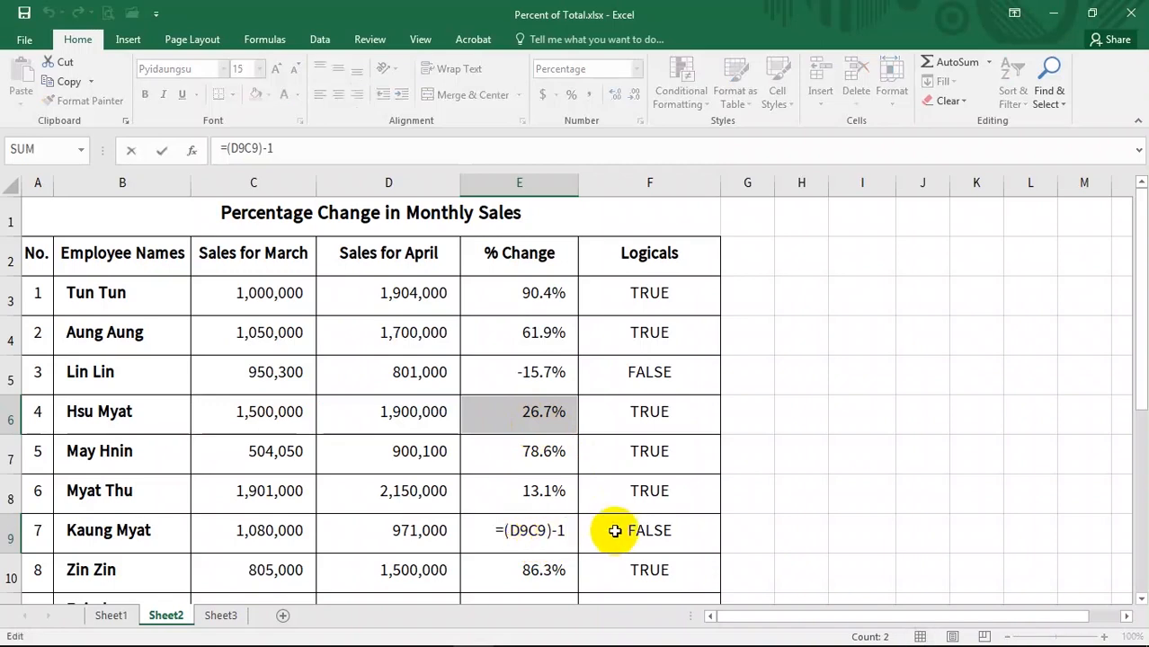
type("/")
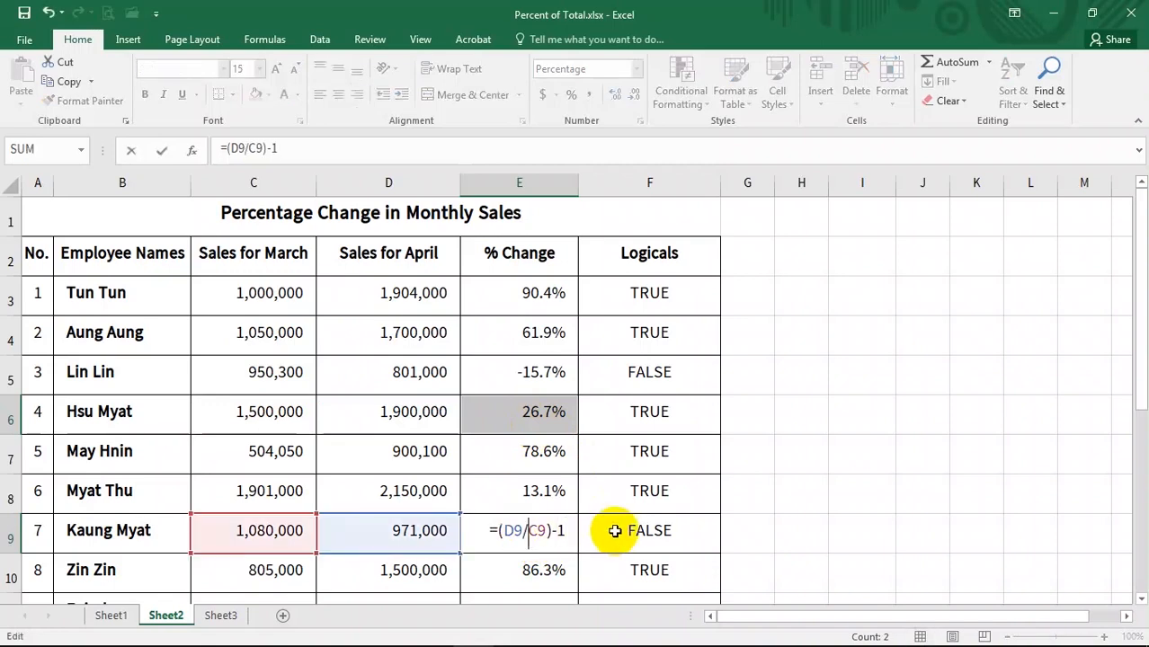
key("Return")
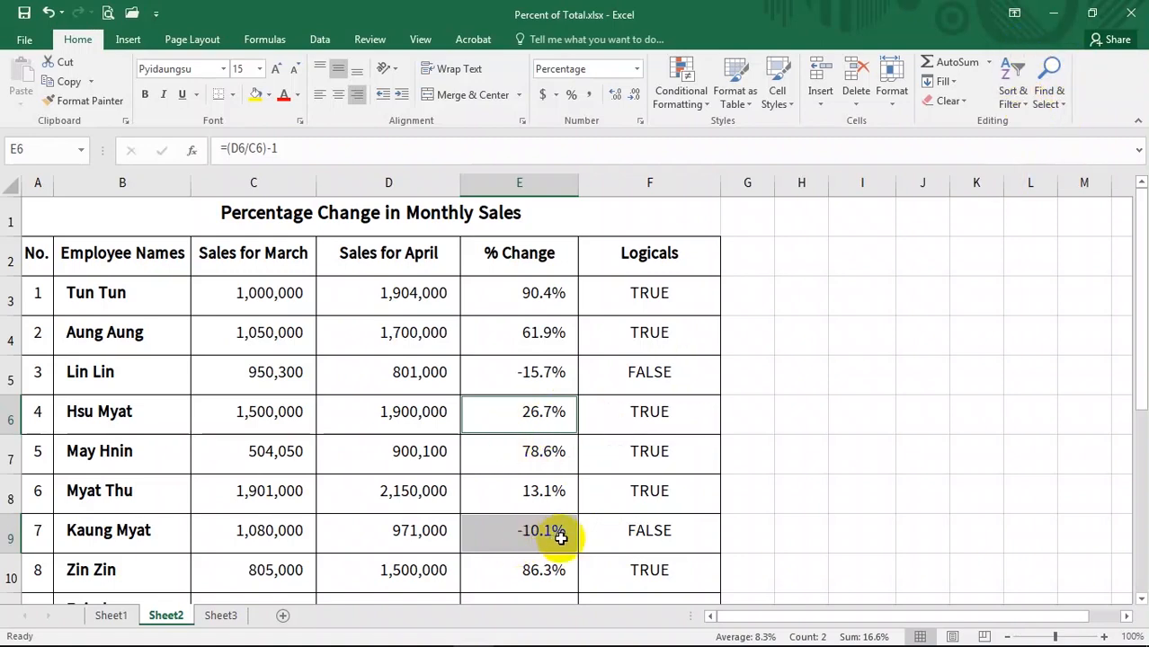
- Review the corrected % Change values and the sales figures across the whole table
scroll(544, 532, "down", 1)
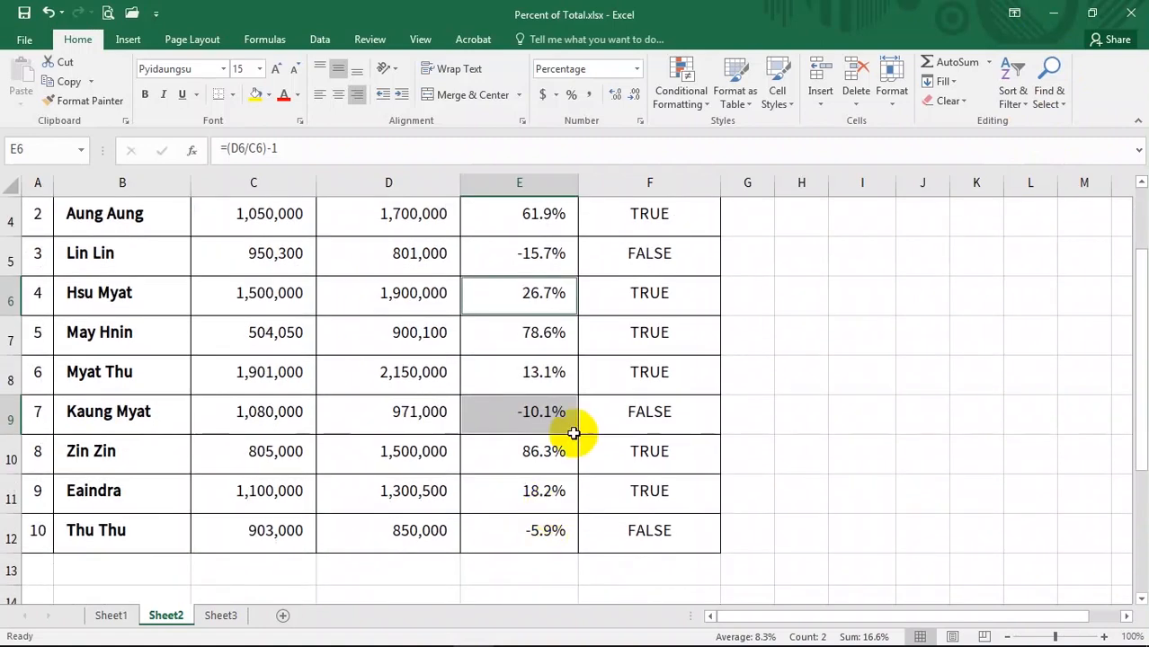
left_click(542, 529)
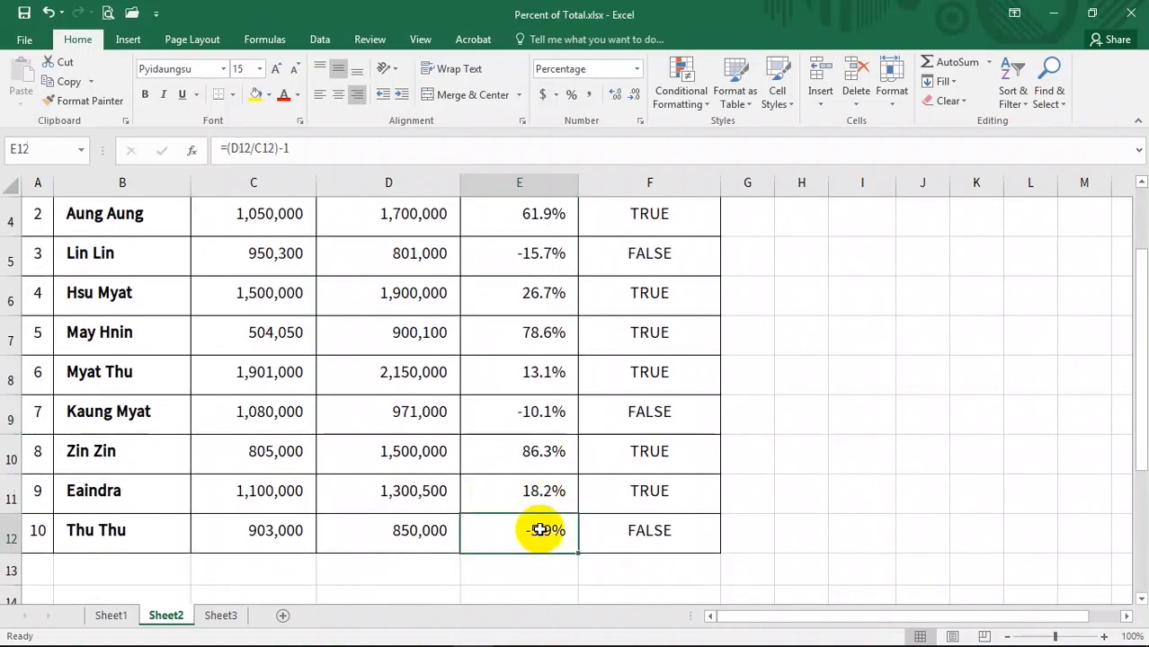
left_click(378, 493)
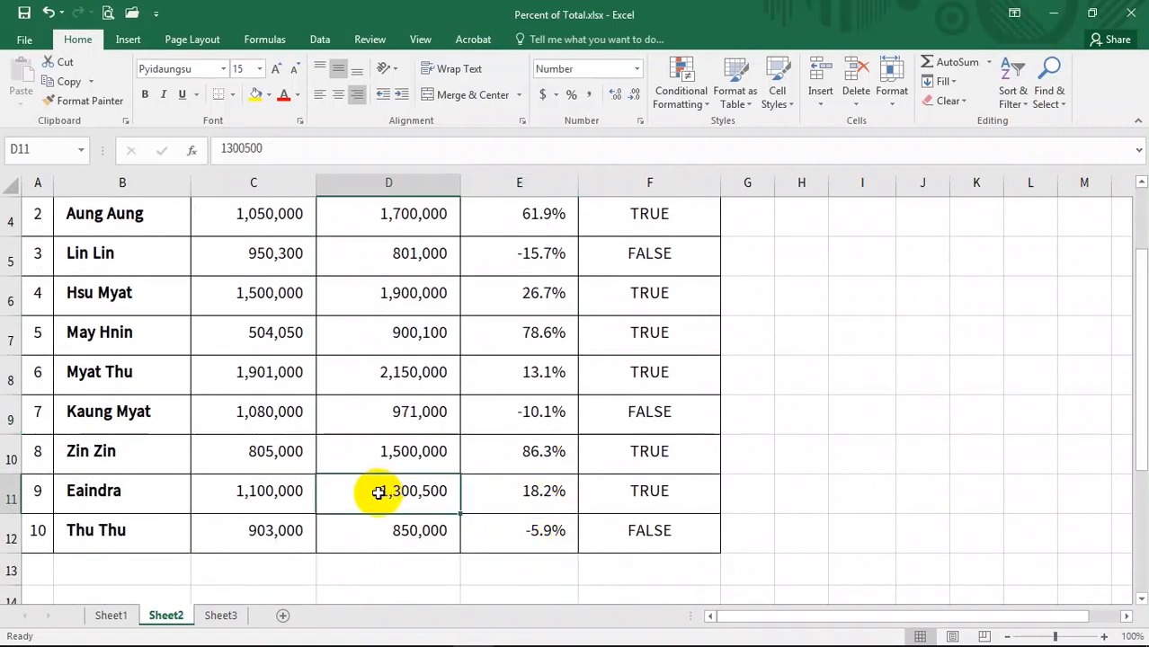
left_click(401, 292)
scroll(495, 391, "up", 1)
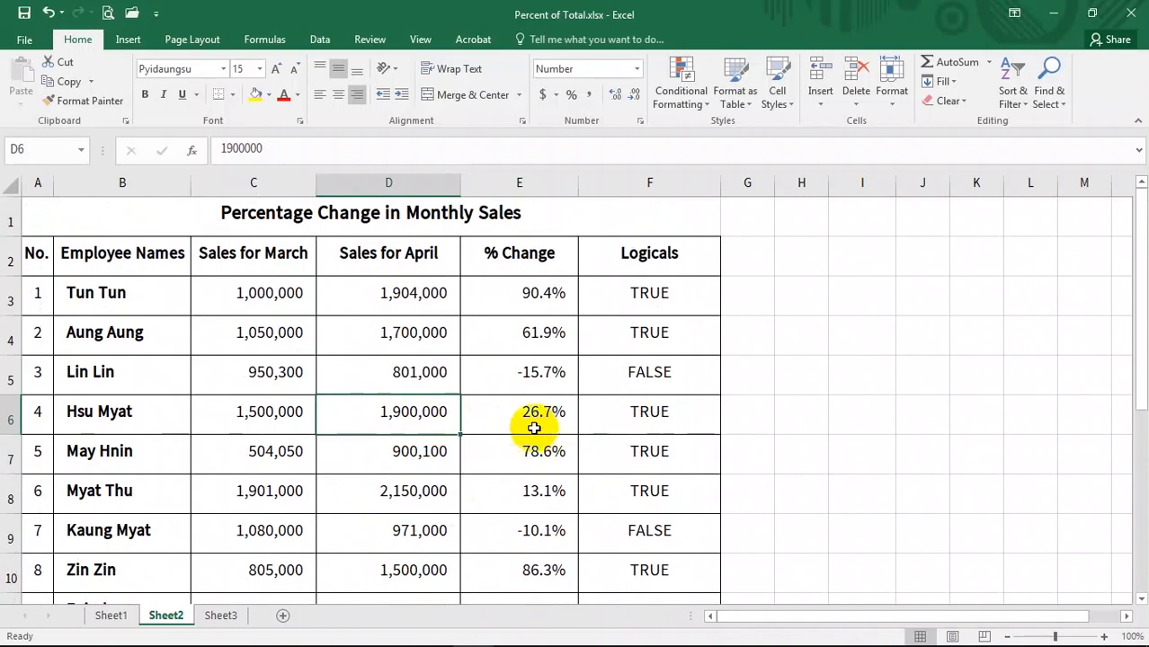
scroll(534, 429, "down", 4)
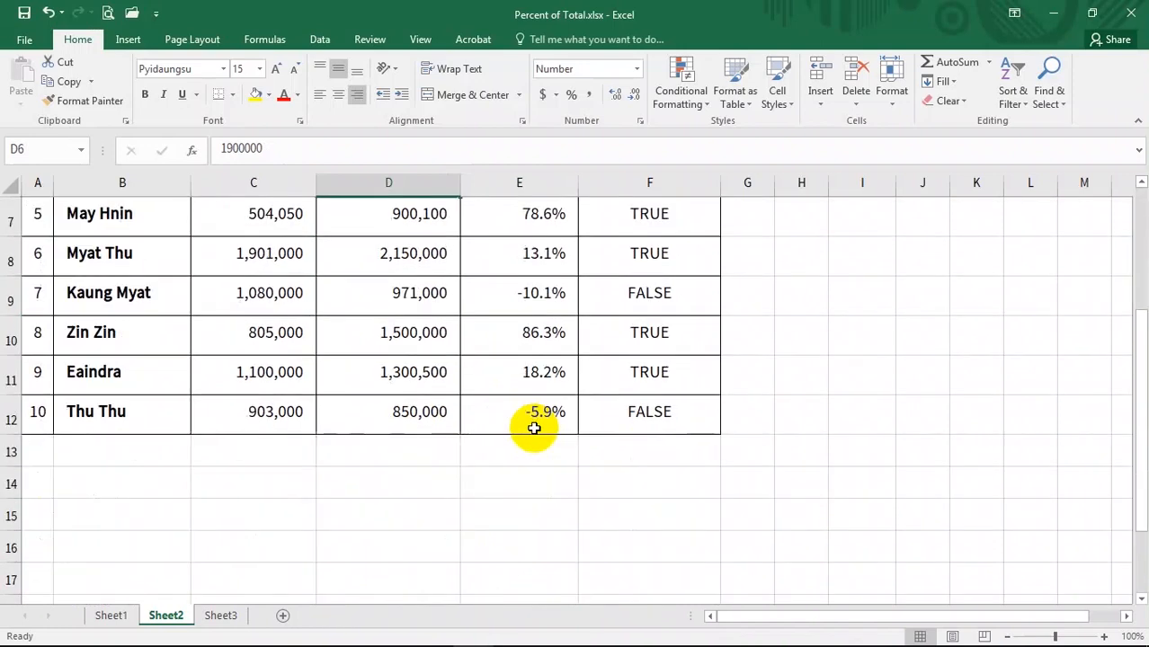
scroll(505, 451, "up", 4)
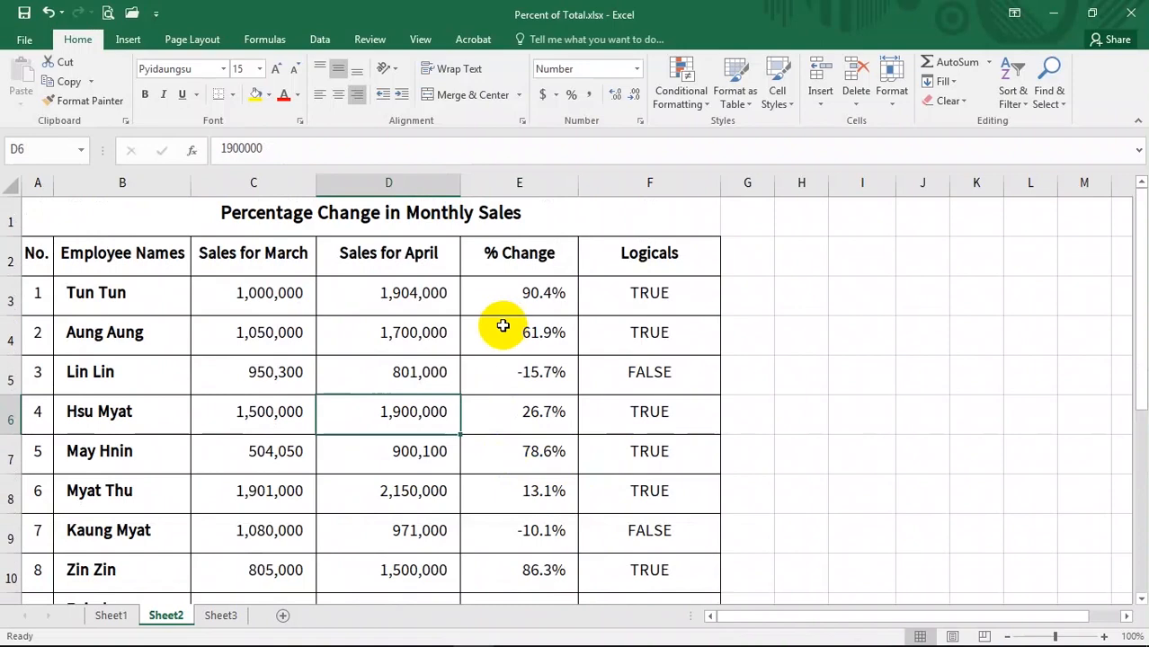
left_click(367, 324)
left_click(521, 333)
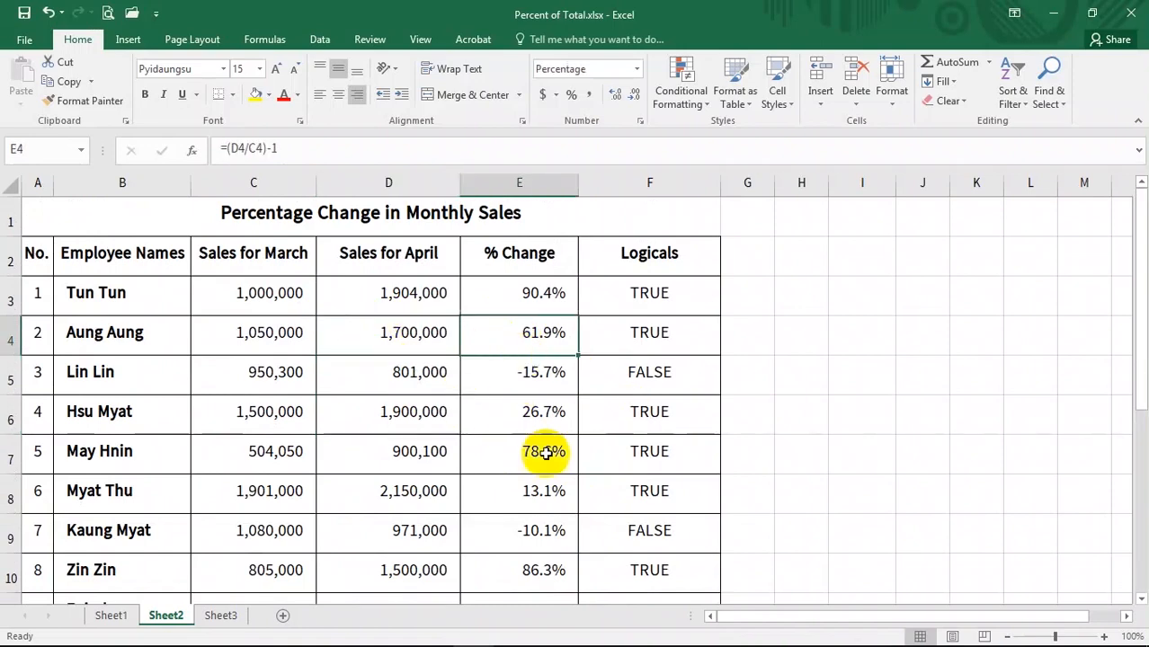
scroll(530, 500, "down", 2)
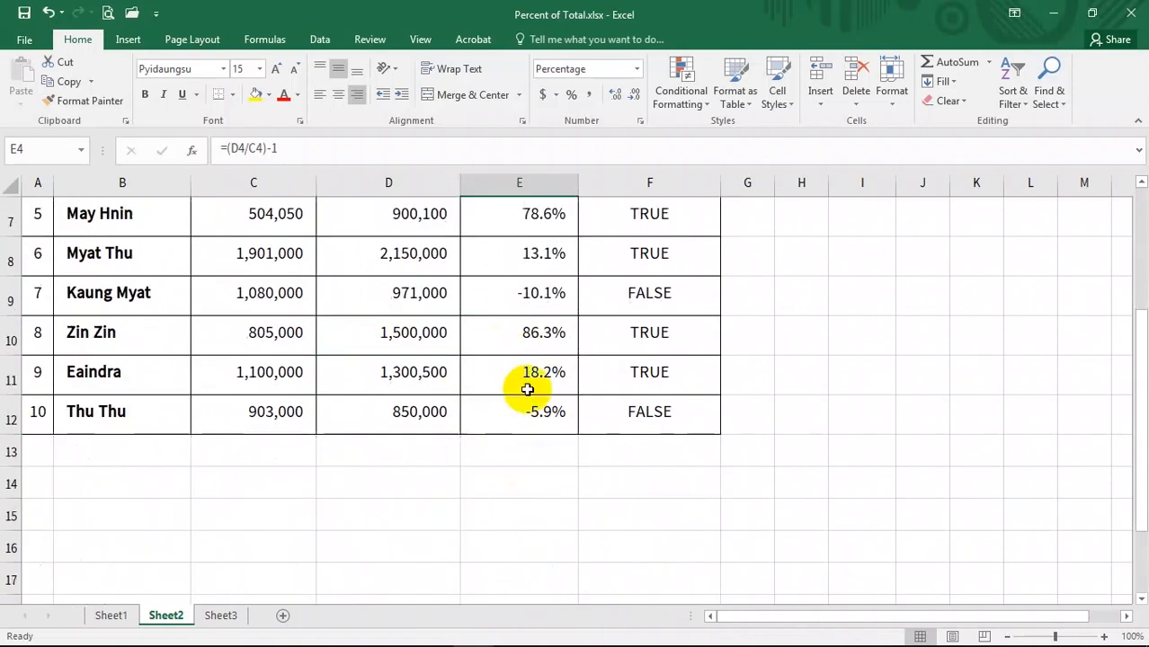
scroll(530, 404, "up", 2)
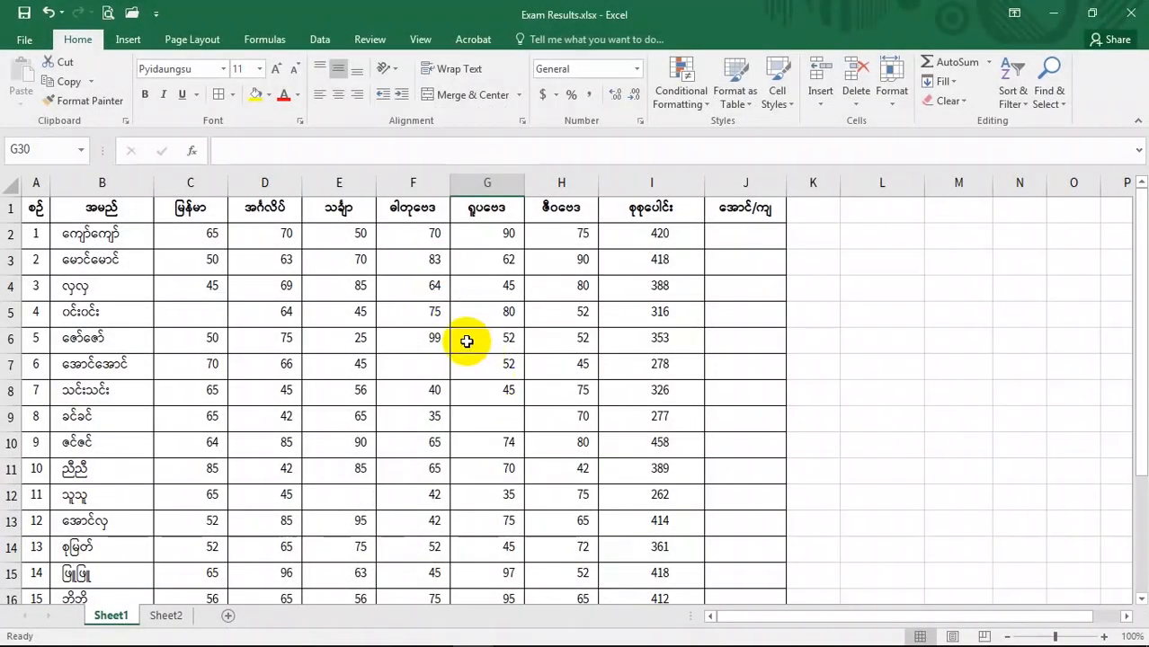
- Use Go To Special to select all blank cells in the exam results table on Sheet1
left_click(559, 495)
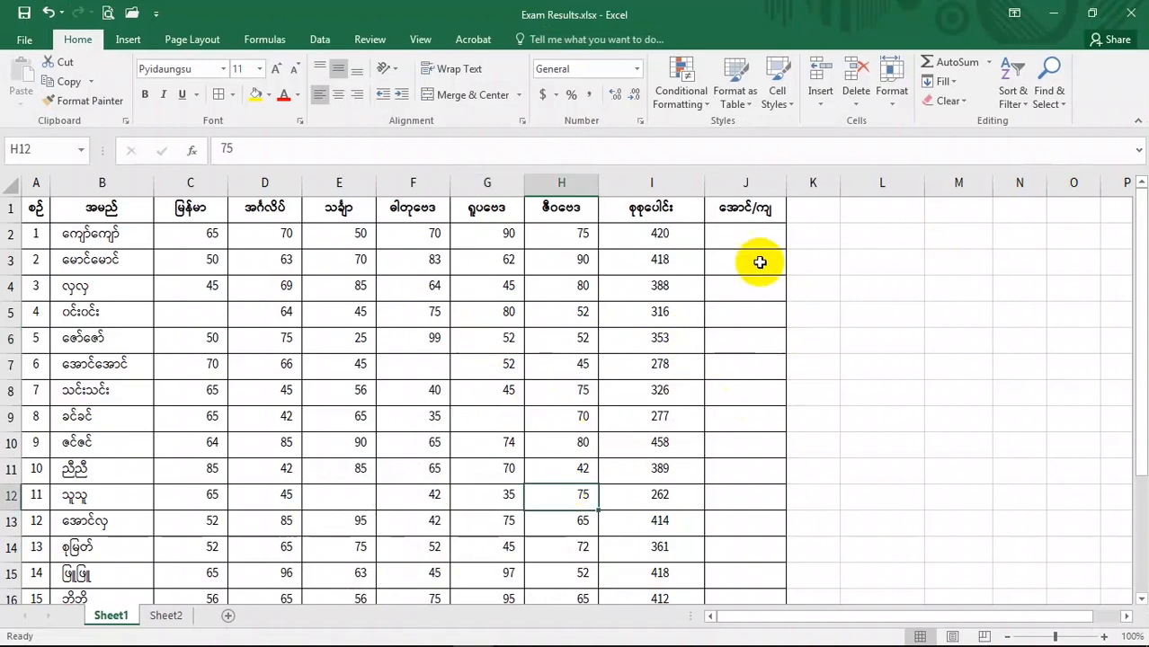
left_click(148, 311)
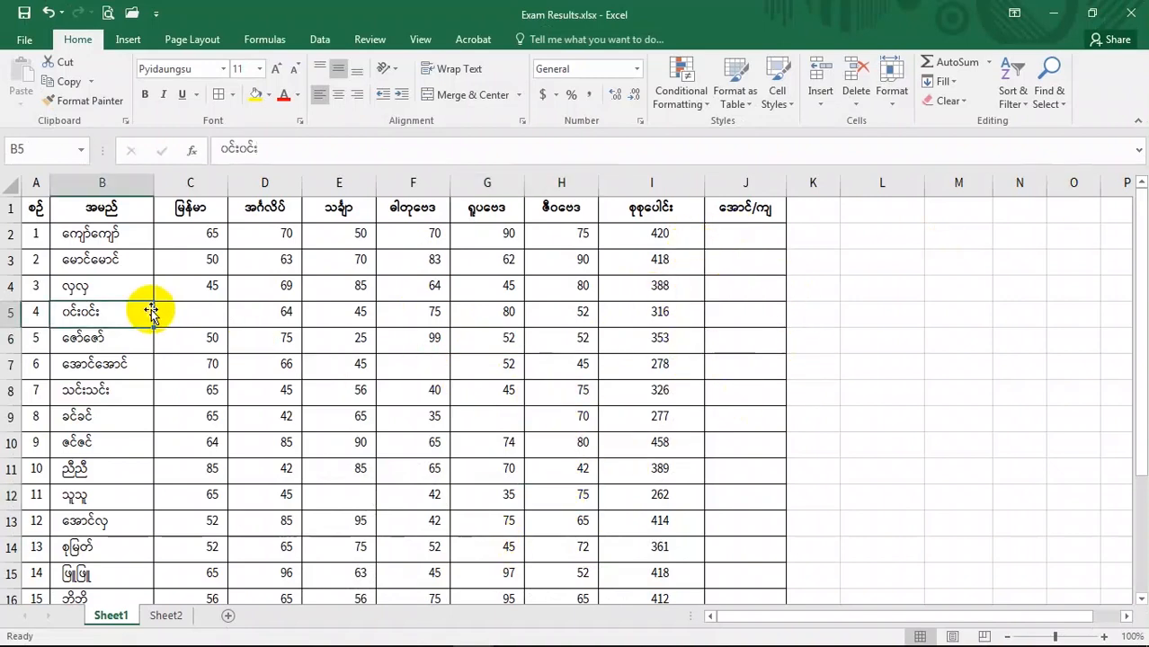
left_click(560, 350)
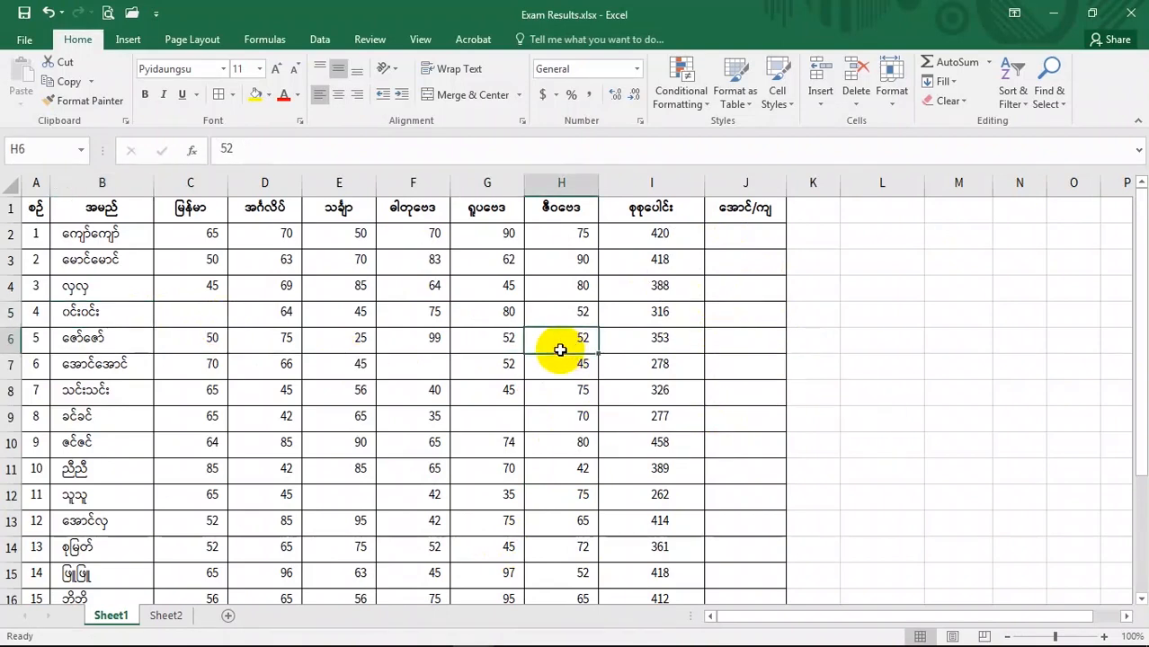
key("ctrl+g")
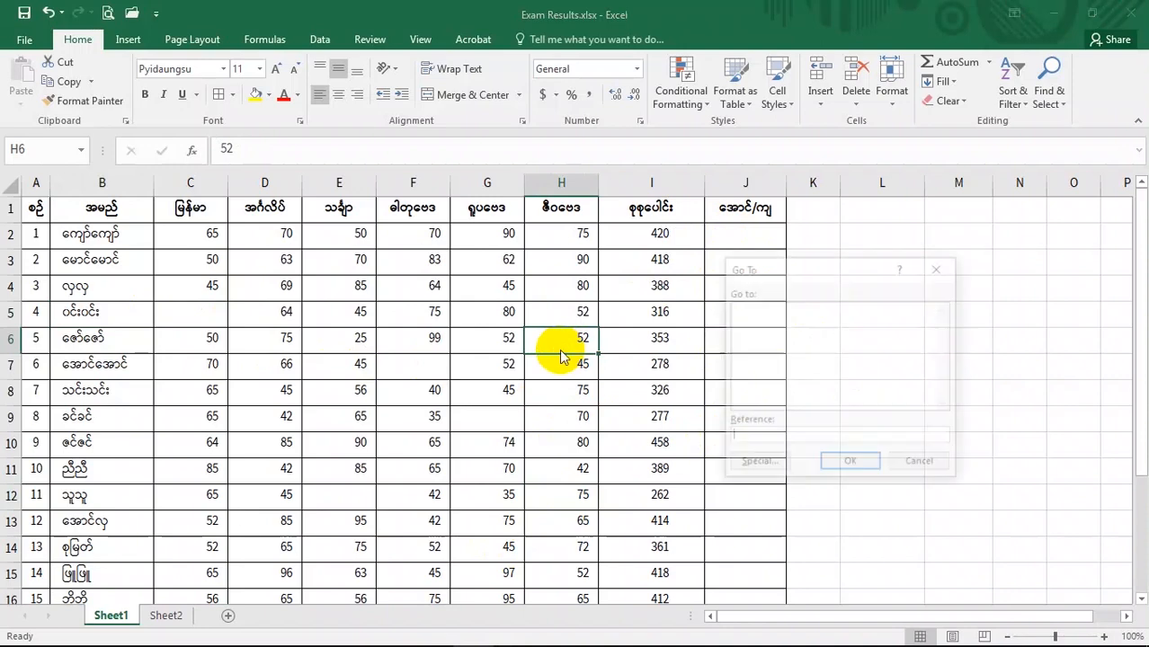
left_click(759, 465)
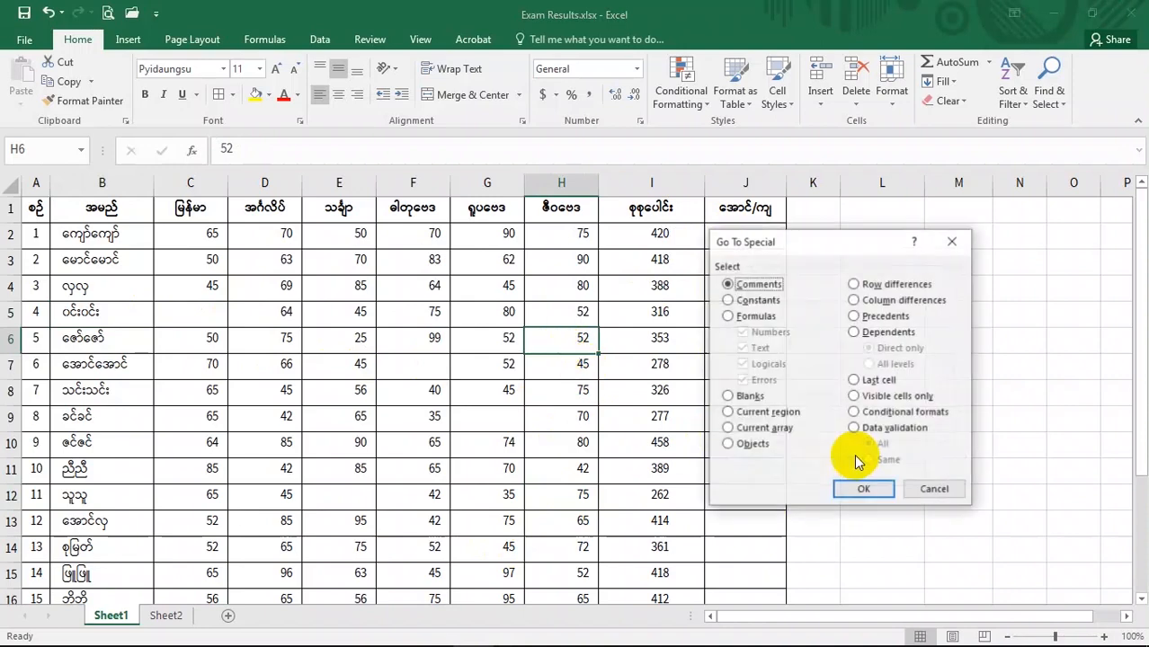
left_click_drag(775, 249, 824, 235)
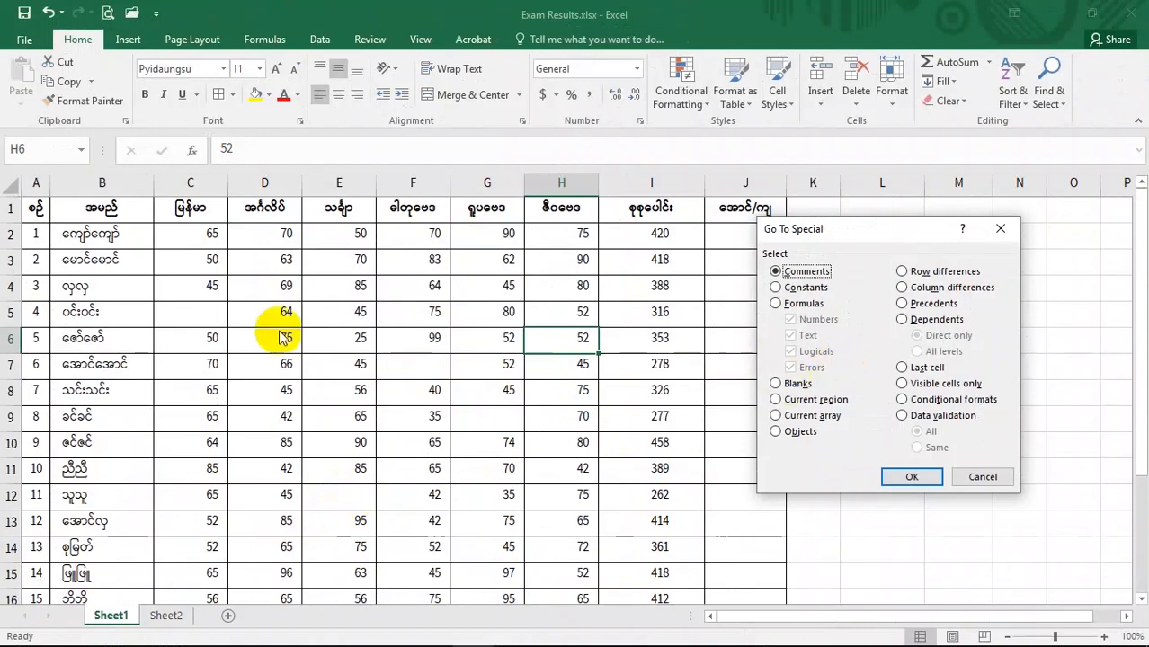
left_click(776, 384)
left_click(912, 477)
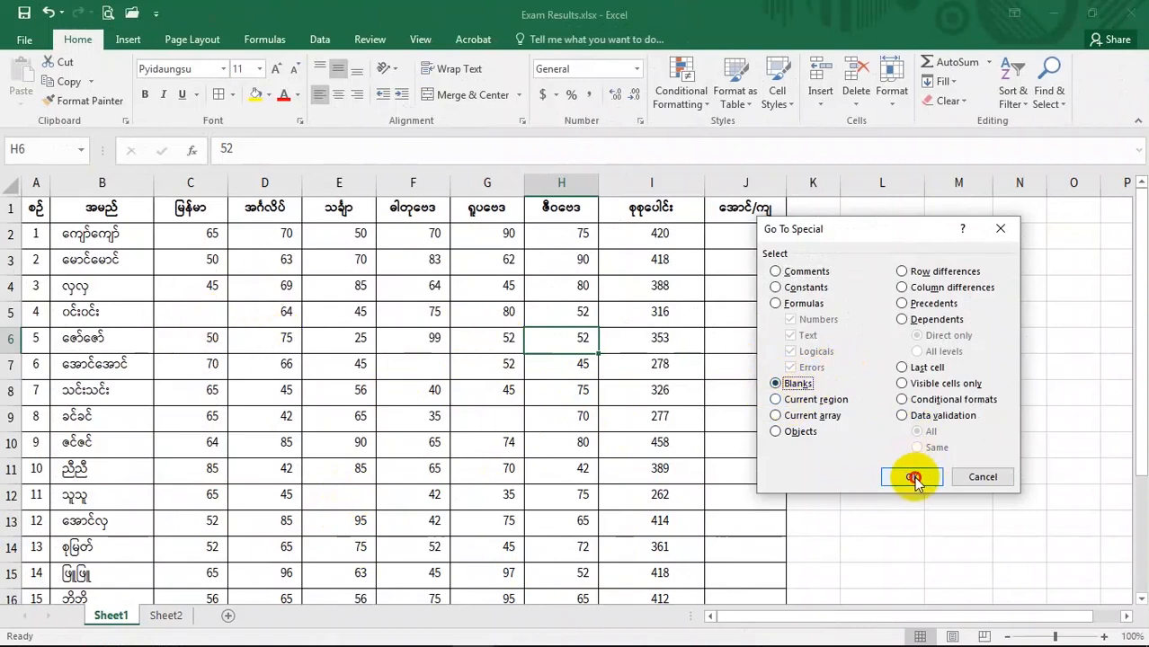
scroll(719, 485, "down", 3)
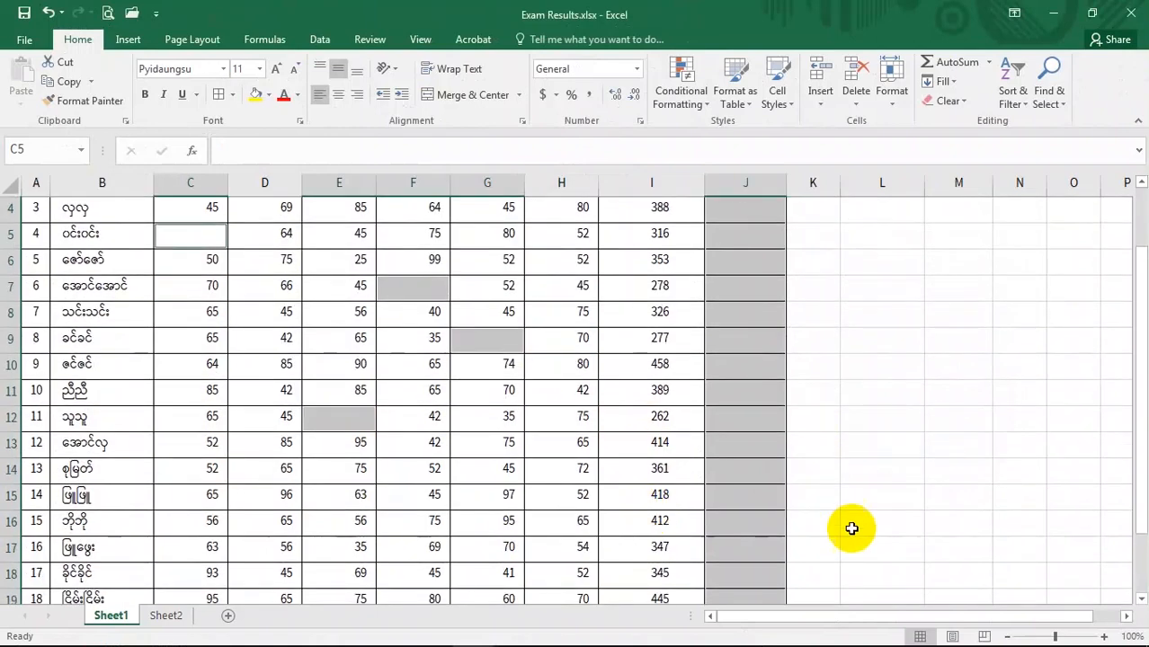
scroll(697, 495, "up", 3)
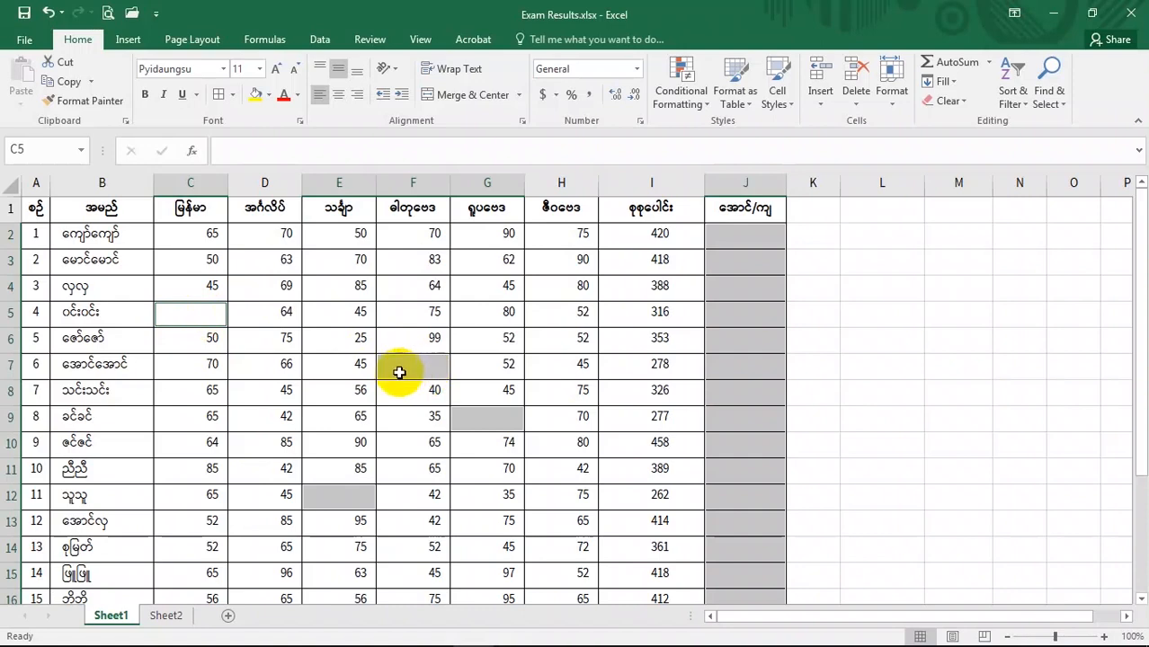
- Fill the blank score cells C5, F7, G9 and E12 with 78, 56, 60 and 75
double_click(194, 316)
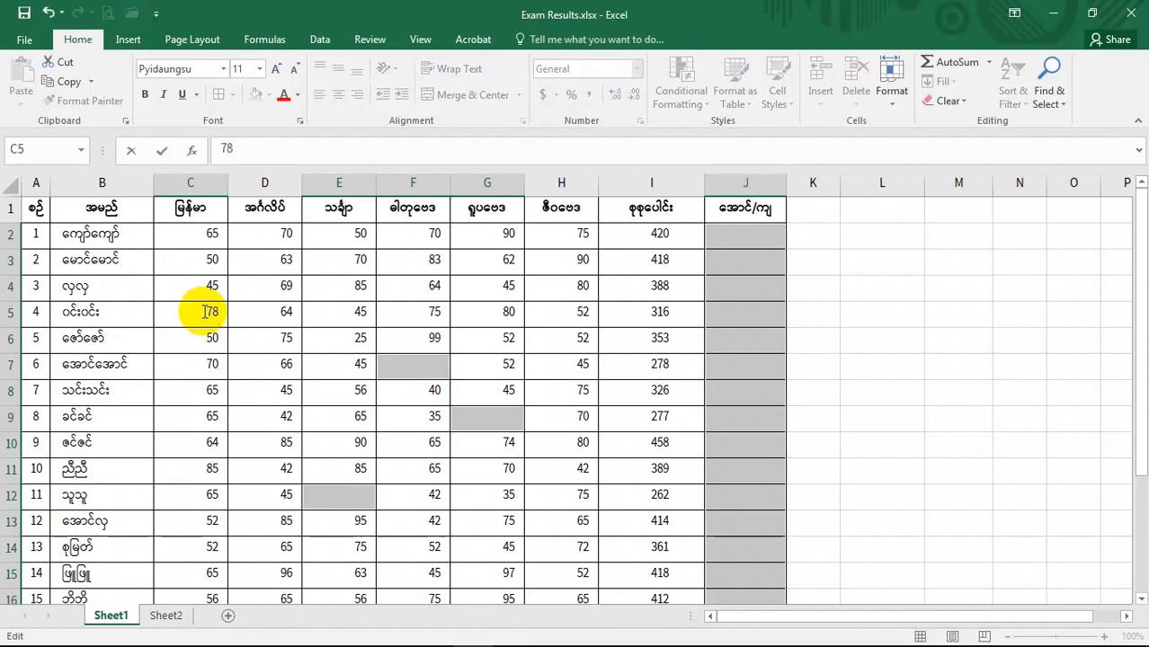
key("Return")
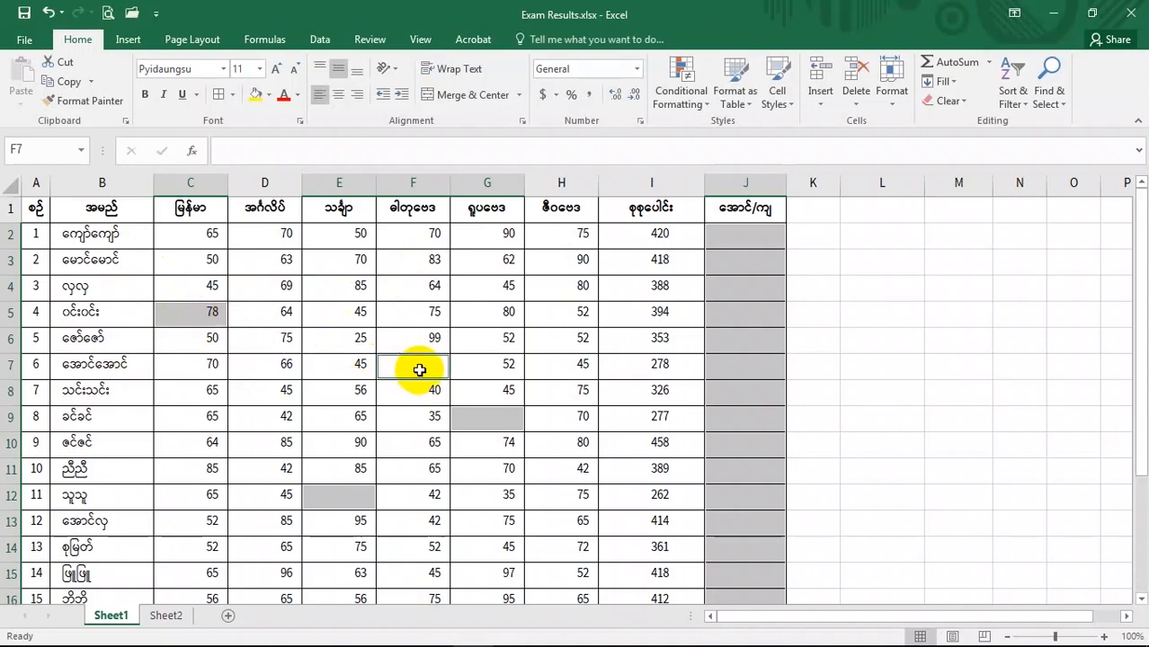
type("56")
key("Return")
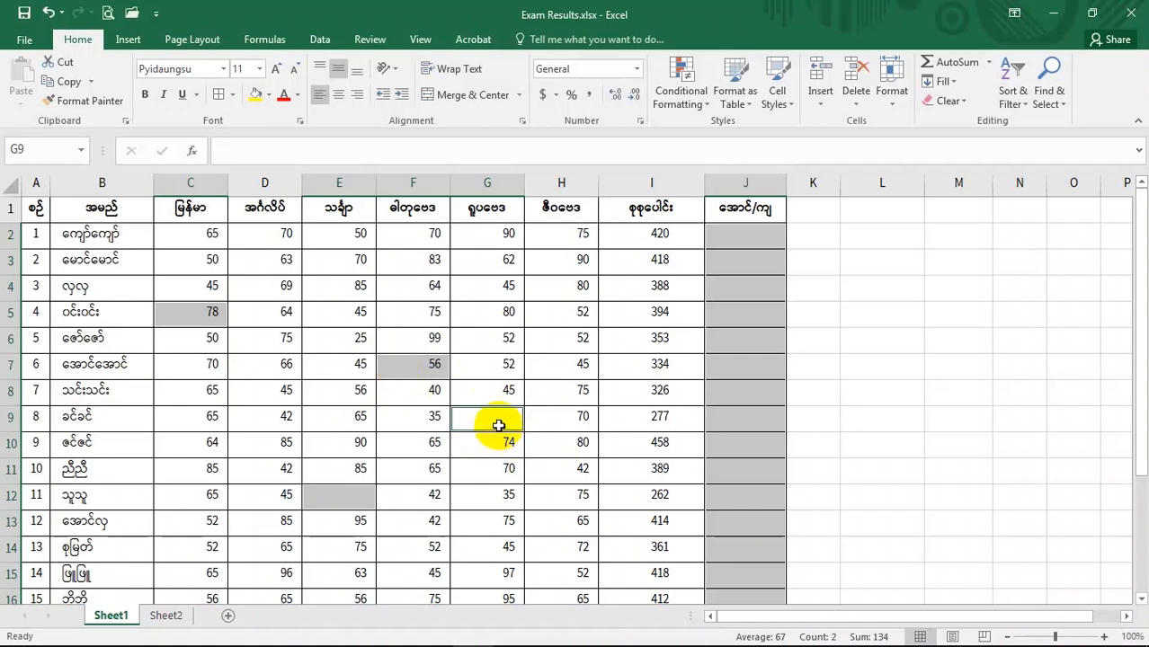
type("60")
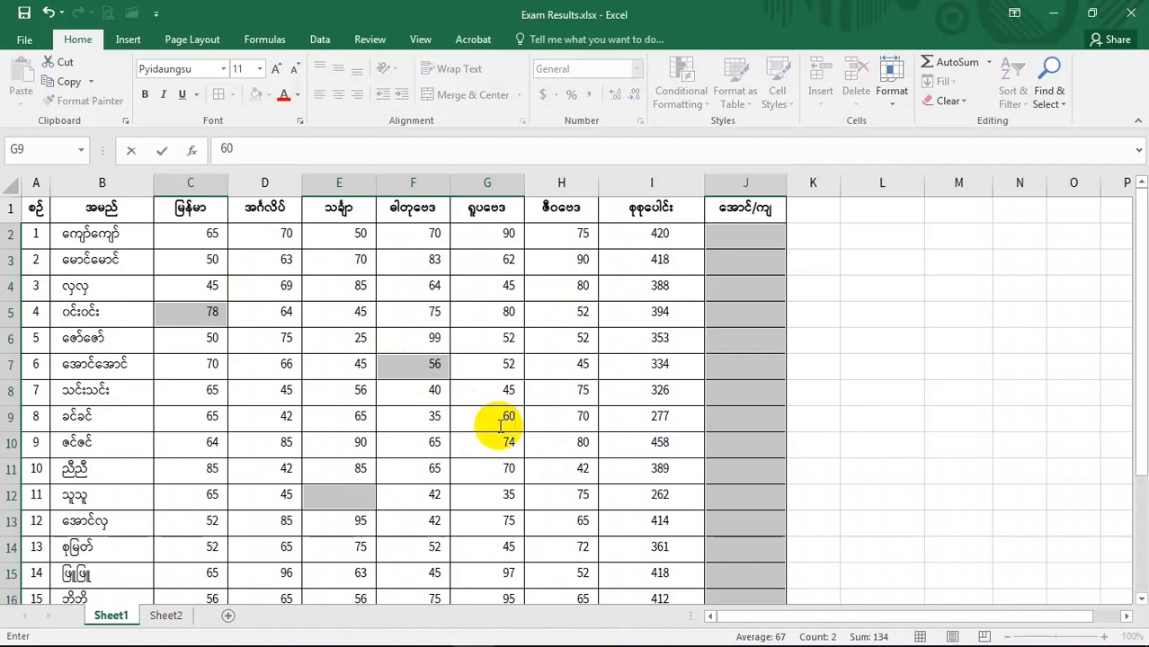
key("Return")
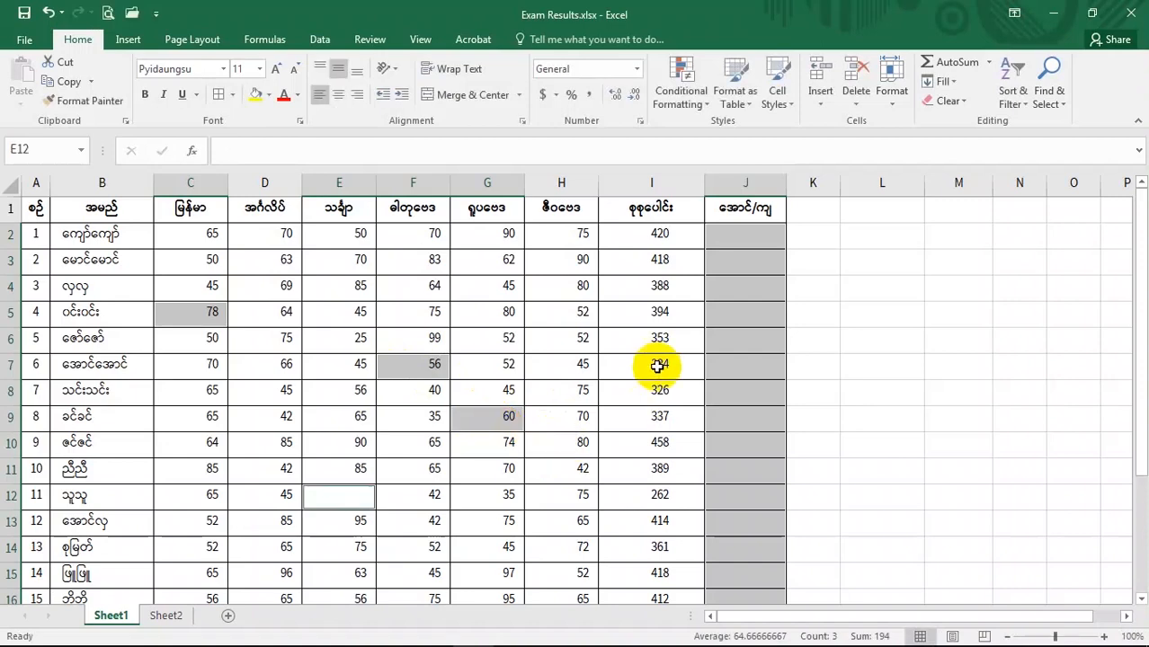
type("75")
key("Return")
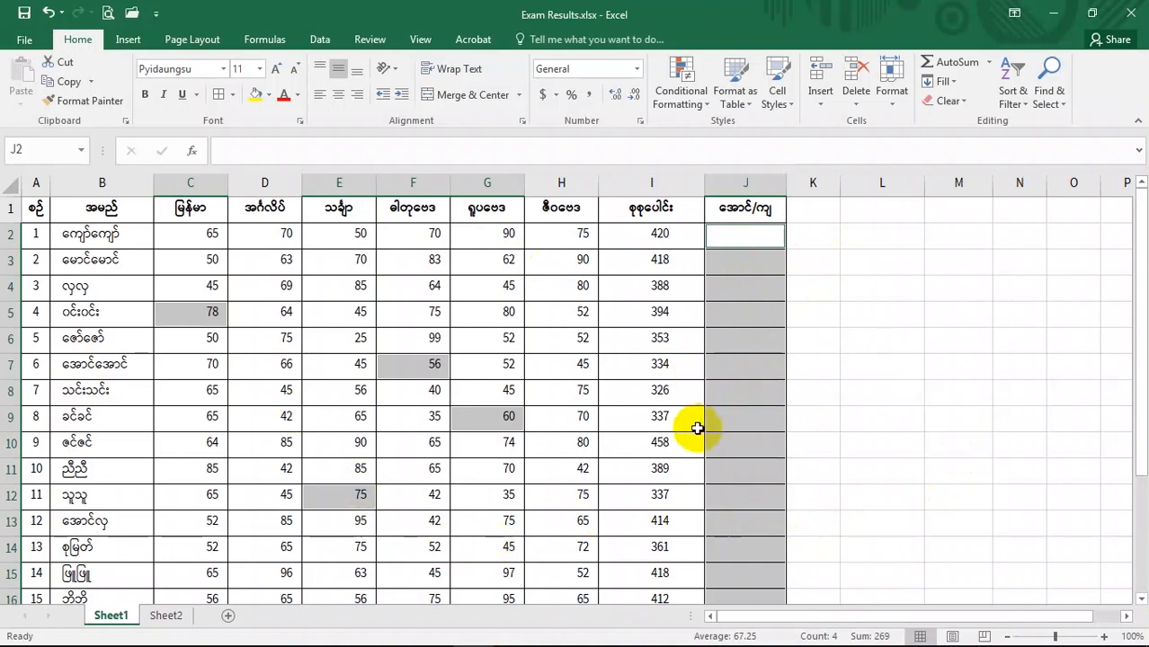
- Review the filled scores and recalculated totals across the exam table
left_click(611, 493)
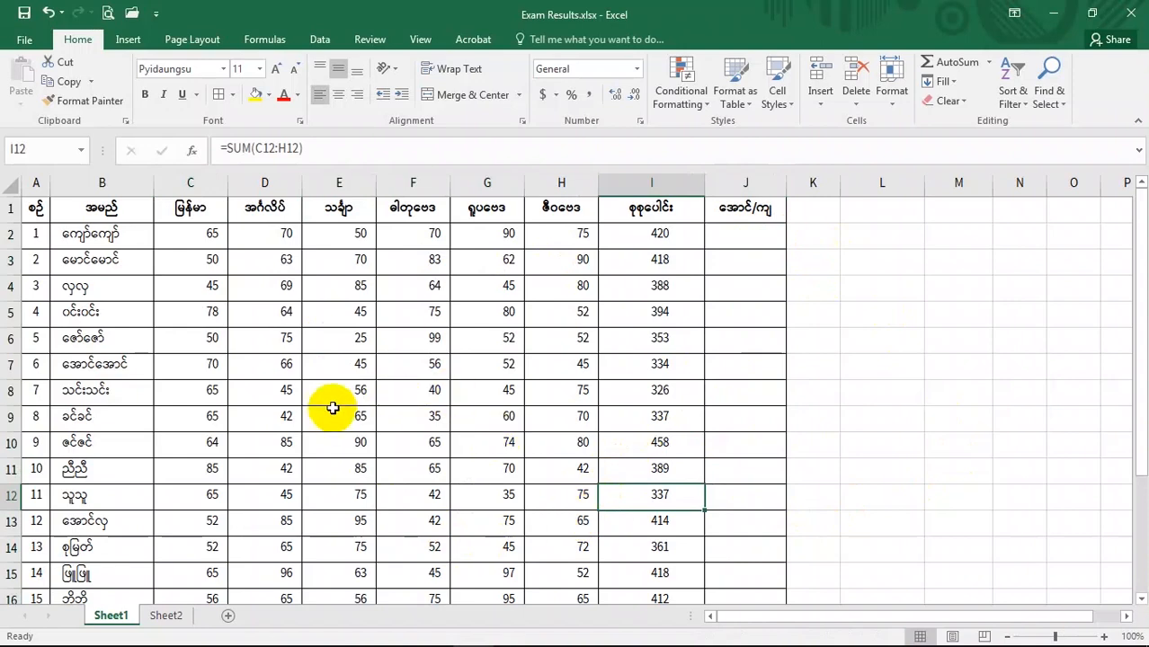
left_click(199, 345)
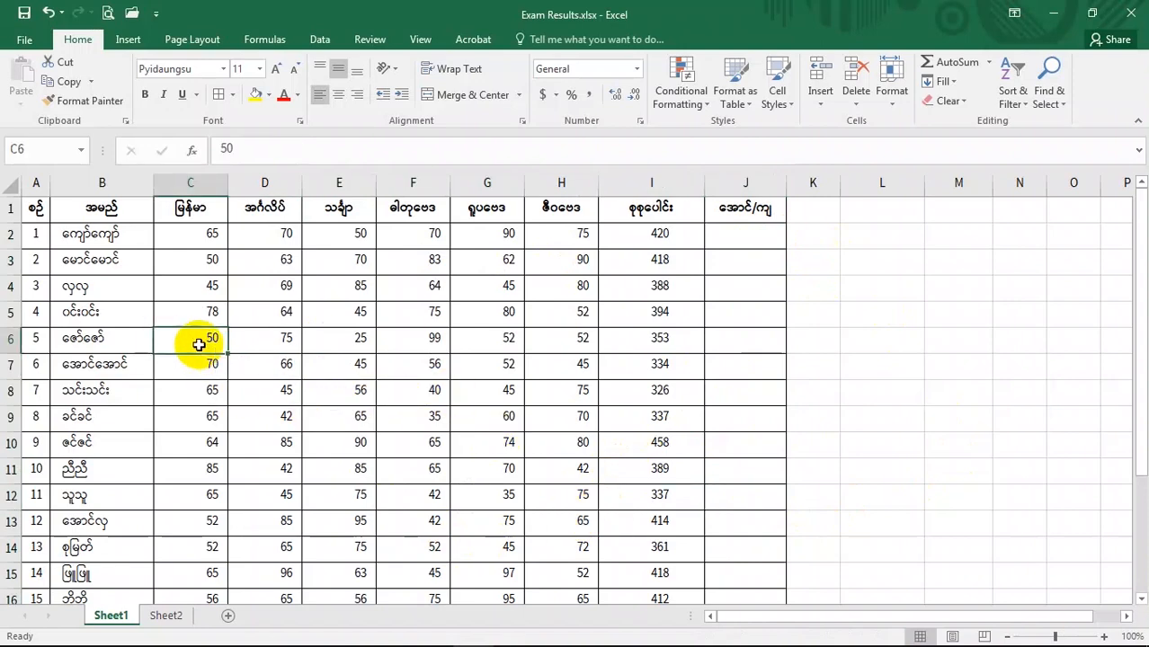
left_click(511, 447)
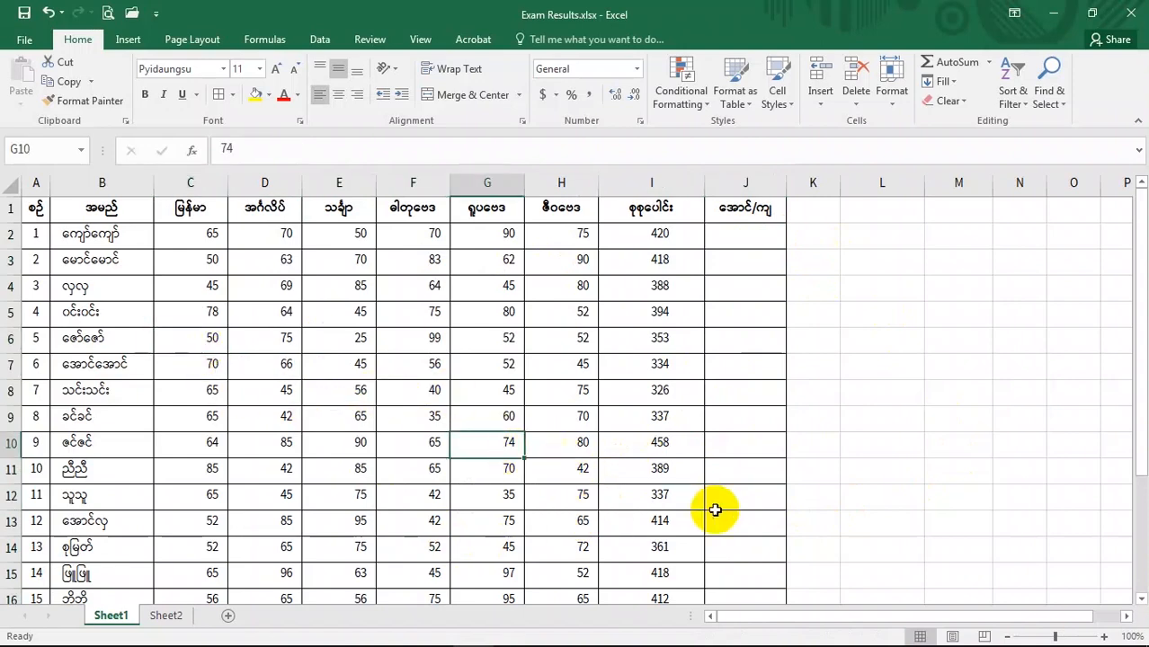
scroll(576, 481, "down", 1)
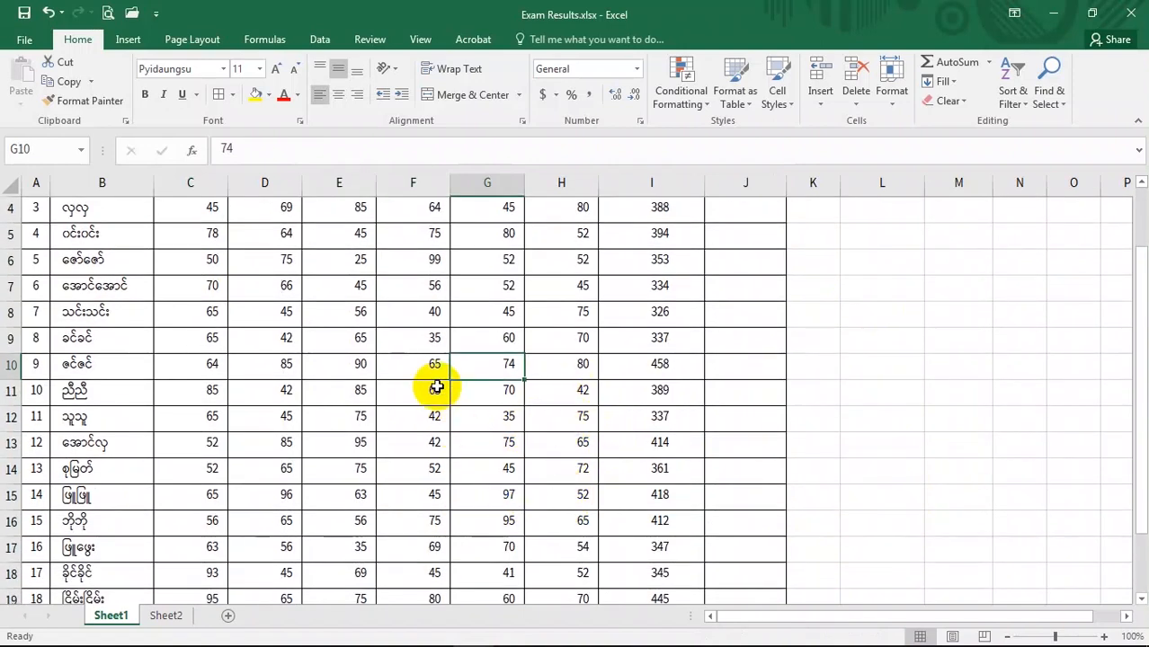
scroll(562, 434, "up", 1)
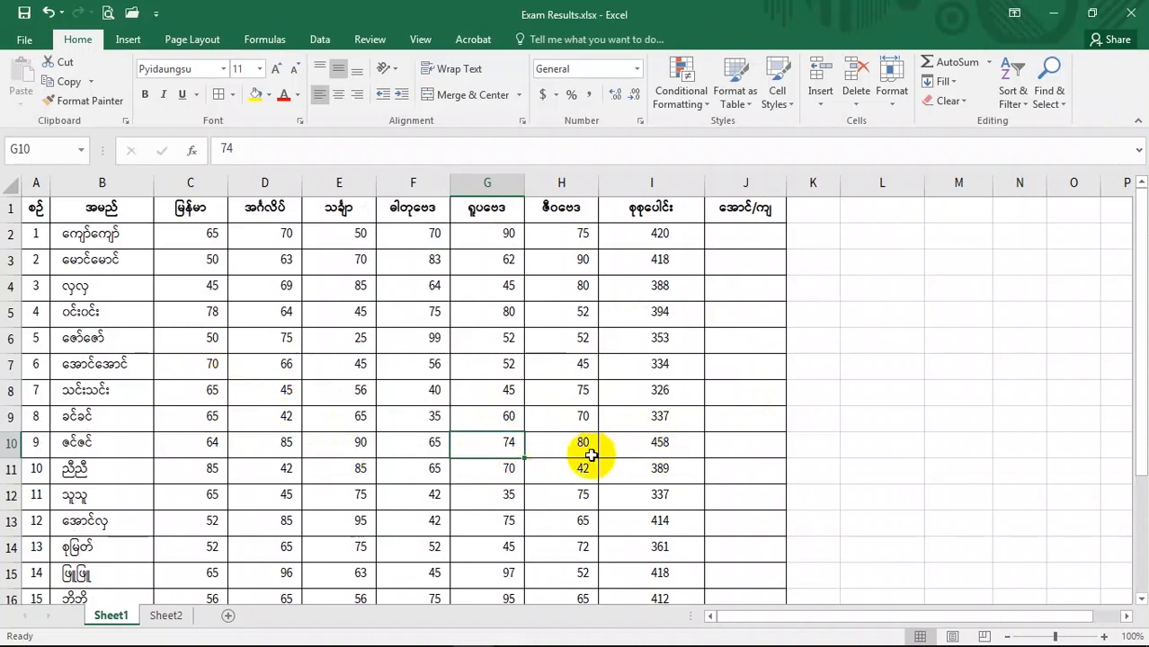
scroll(598, 455, "down", 1)
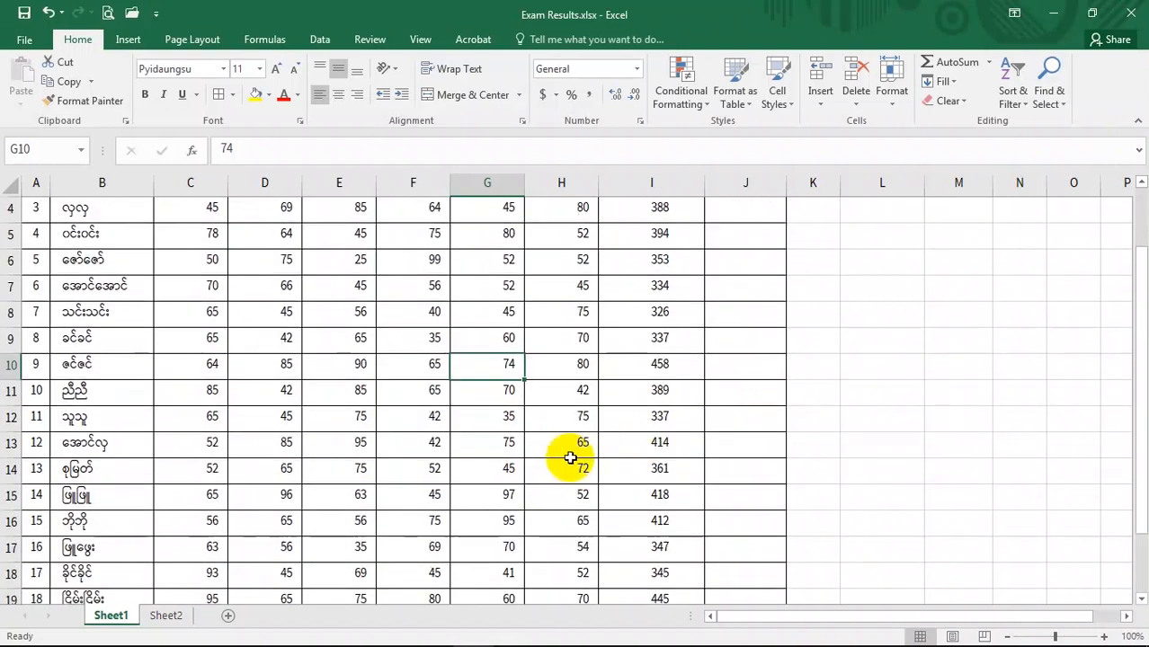
scroll(526, 437, "up", 1)
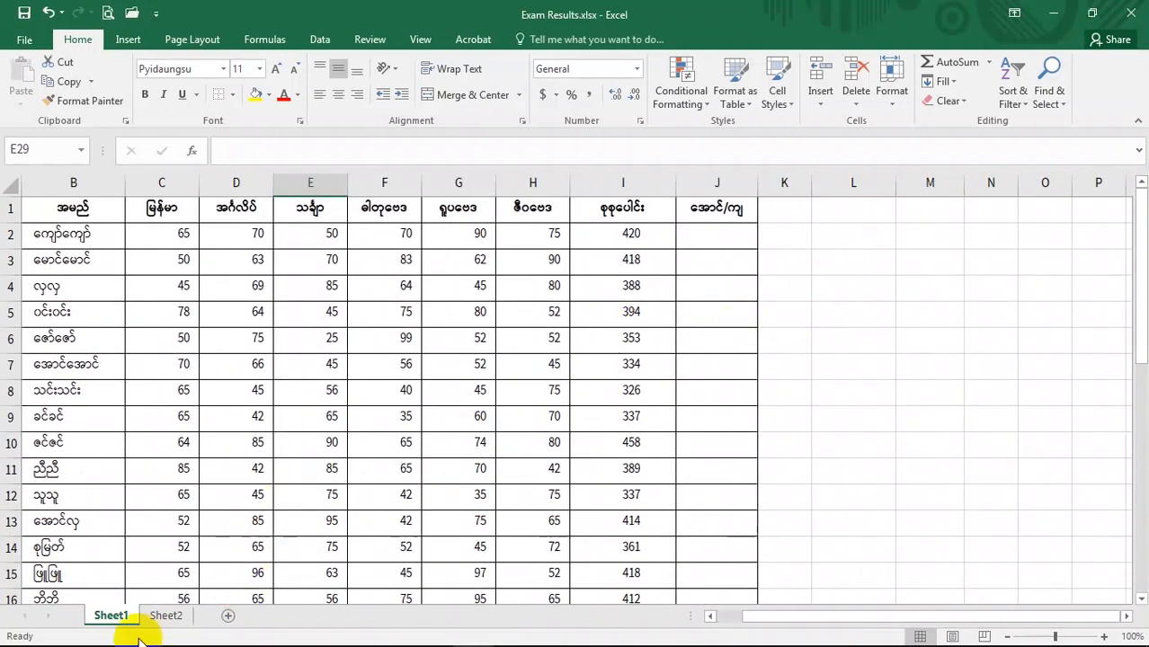
- Switch to Sheet2 and inspect the empty separator rows 8, 14 and 20 between student groups
left_click(159, 615)
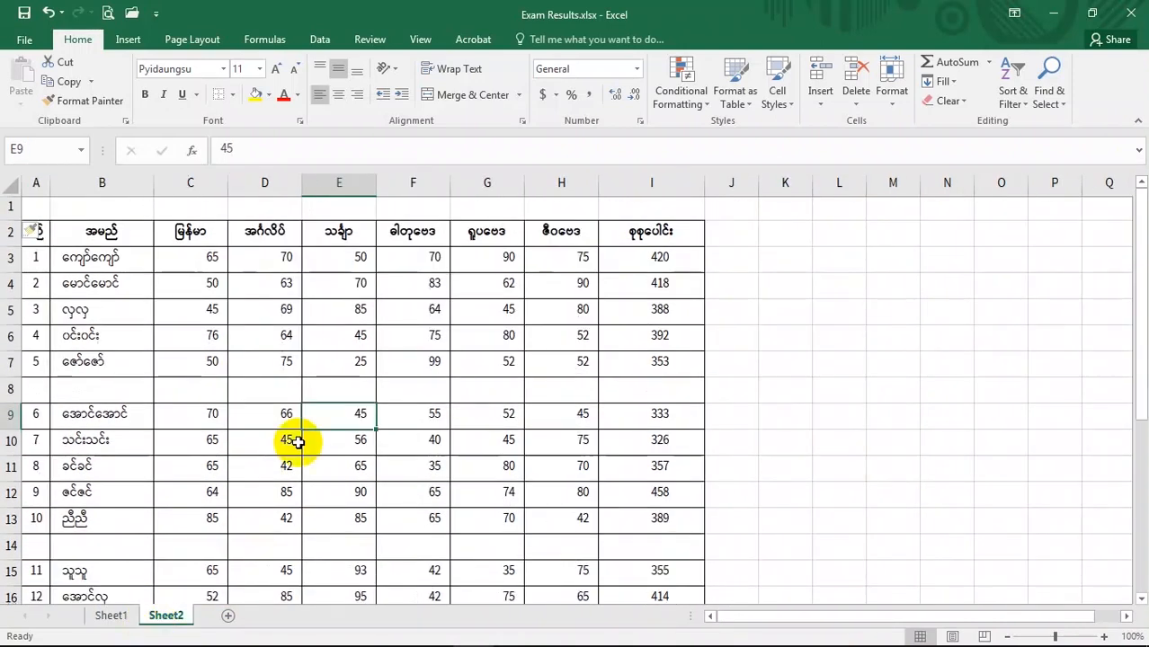
left_click(13, 391)
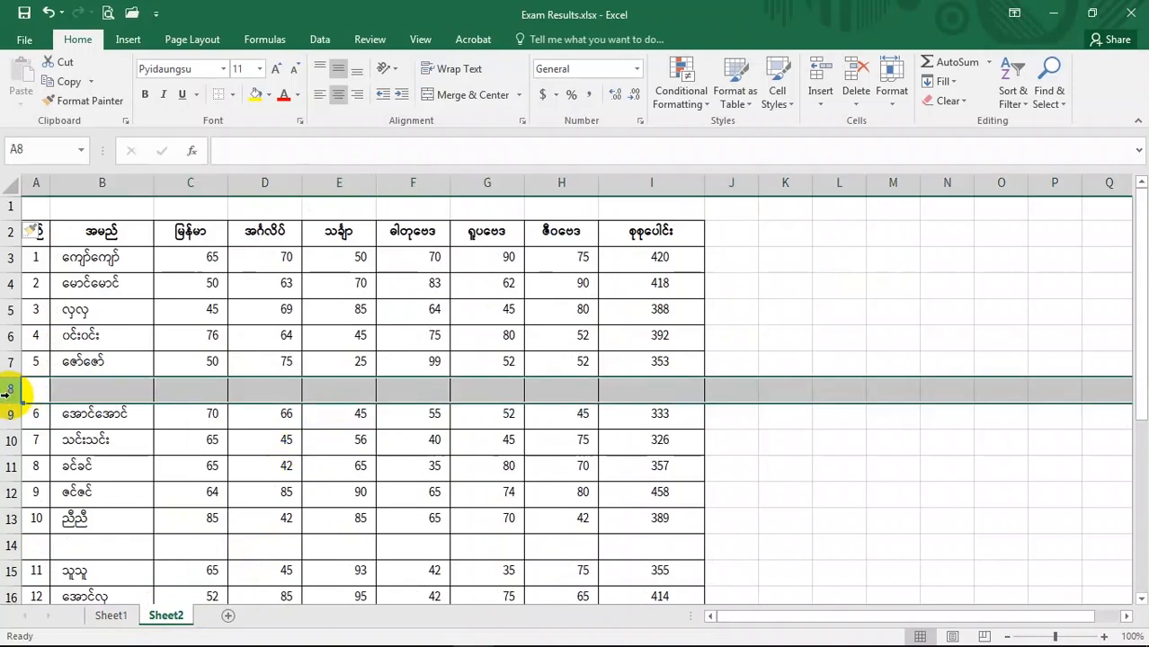
left_click(9, 207)
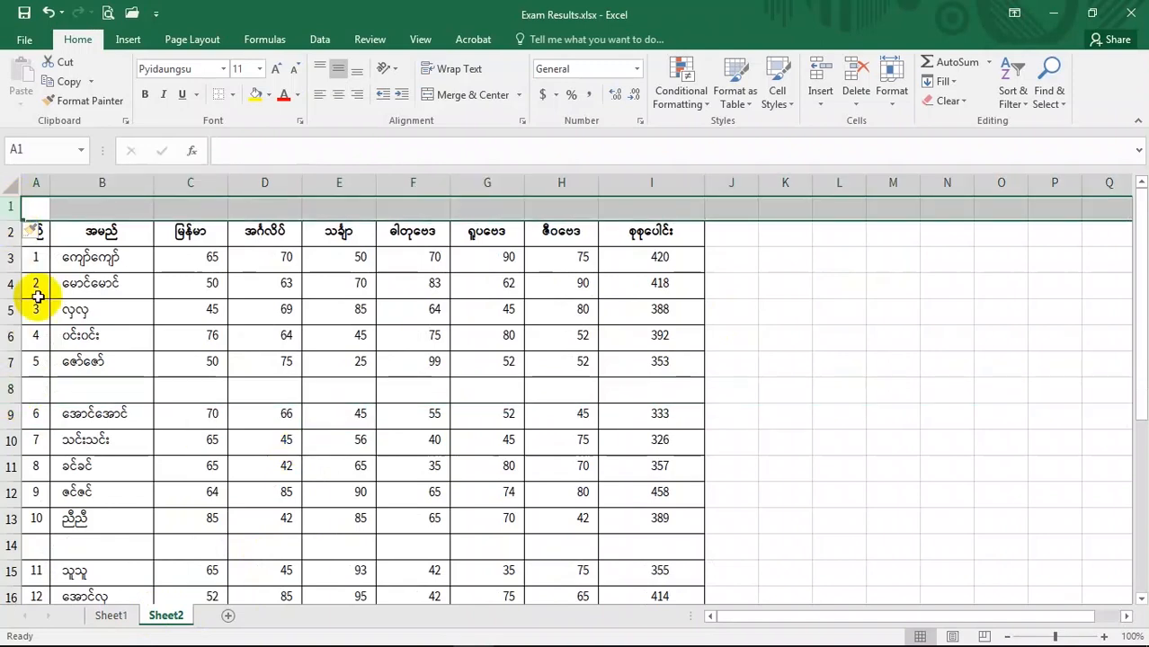
left_click(12, 386)
scroll(57, 434, "down", 2)
left_click(11, 391)
scroll(54, 432, "down", 2)
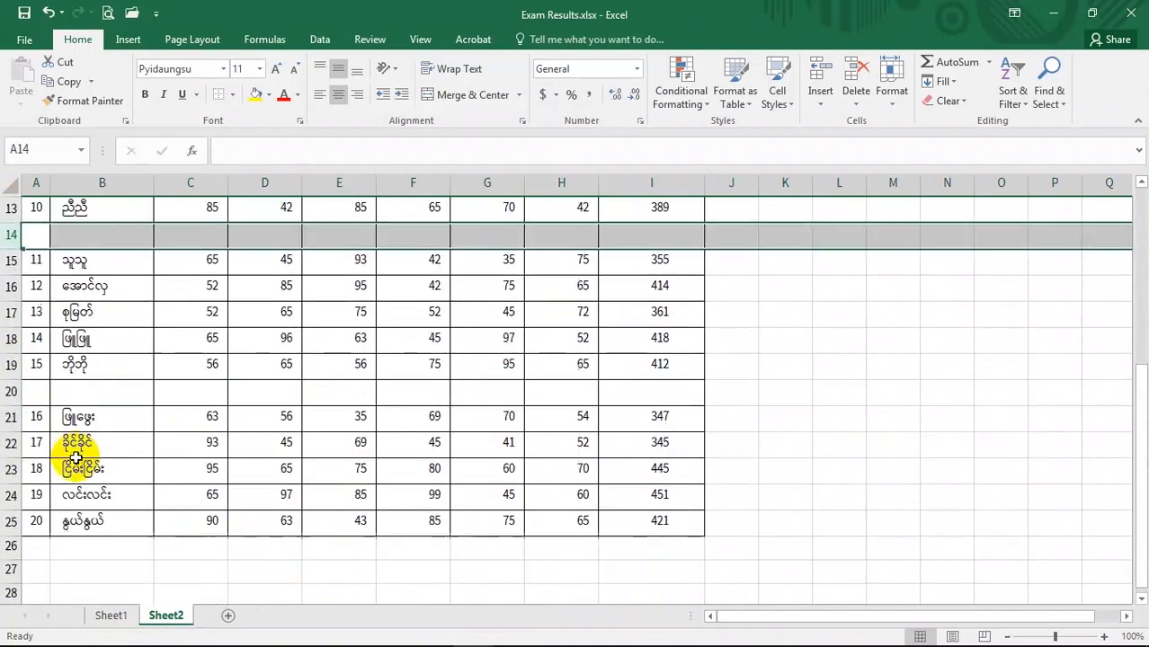
left_click(11, 391)
scroll(211, 508, "up", 1)
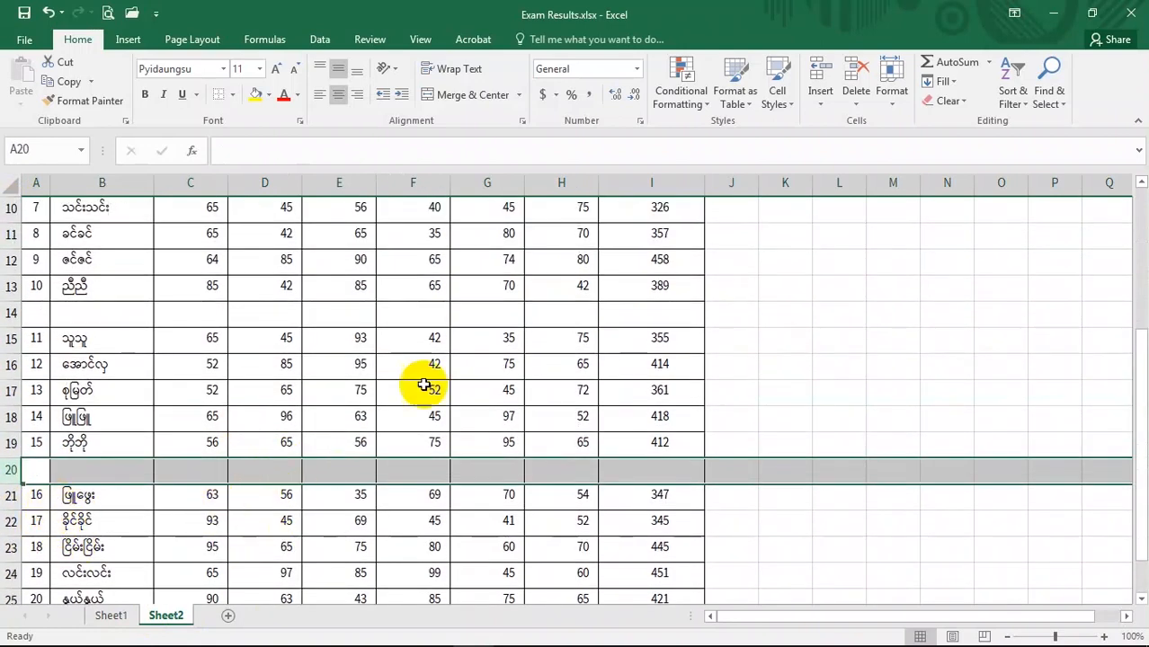
scroll(467, 521, "up", 2)
scroll(467, 521, "up", 1)
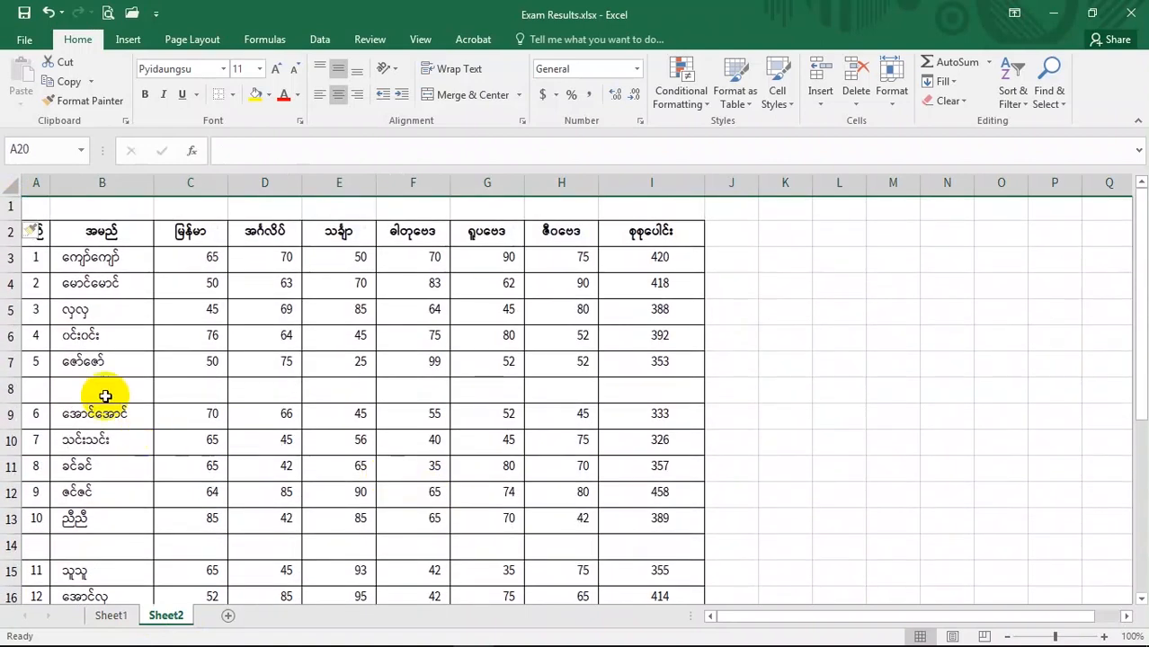
left_click(5, 390)
scroll(480, 425, "down", 2)
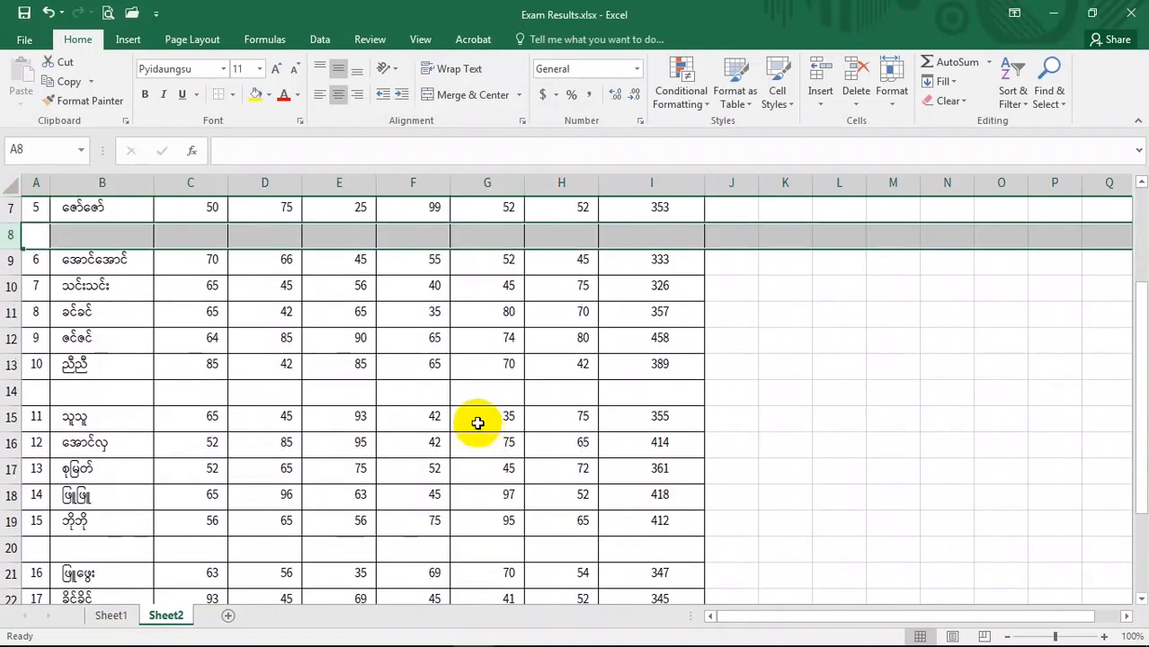
left_click(5, 391, "ctrl")
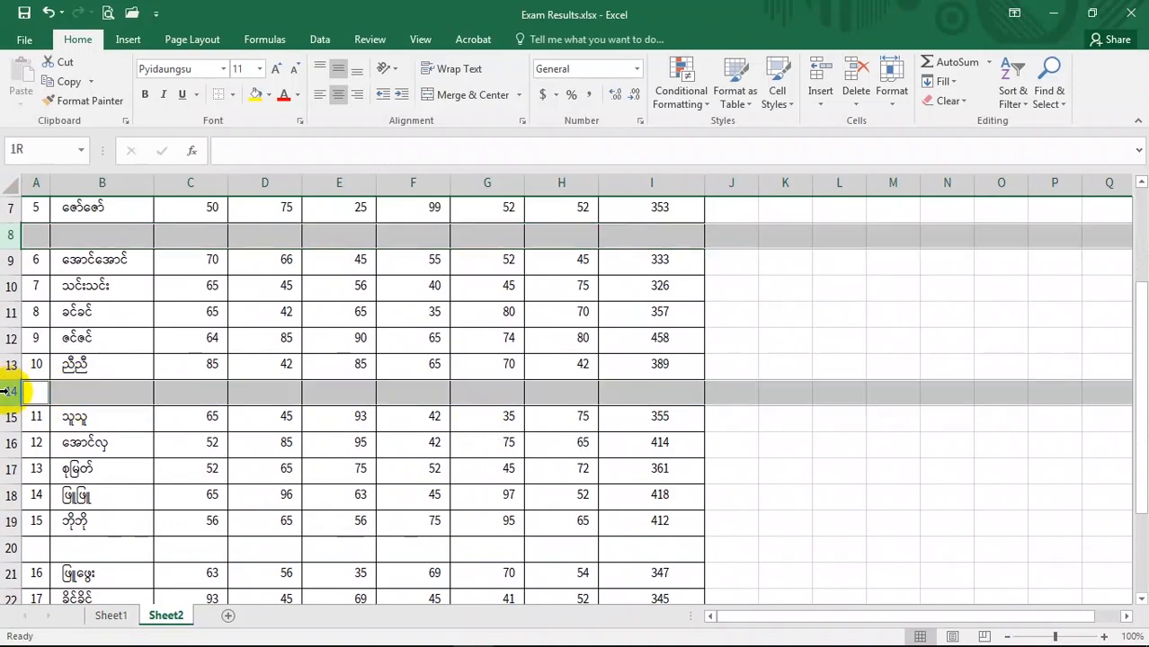
scroll(129, 479, "down", 1)
left_click(12, 470, "ctrl")
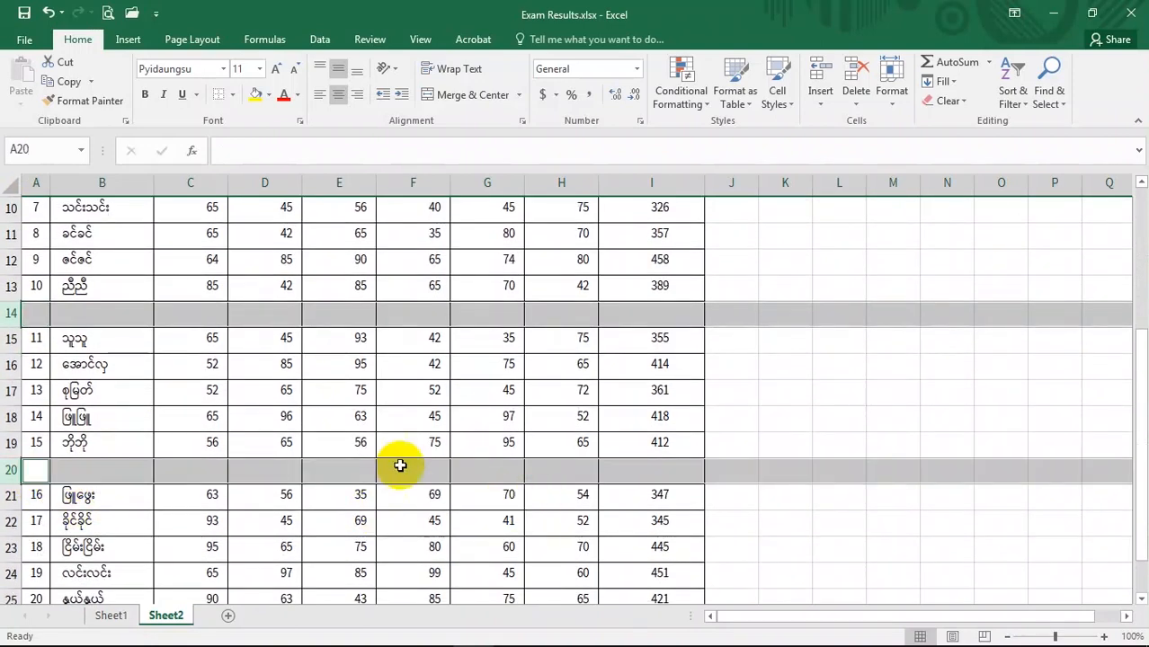
scroll(400, 465, "up", 3)
- Use Go To Special to select all blank cells in the exam table on Sheet2
left_click(424, 336)
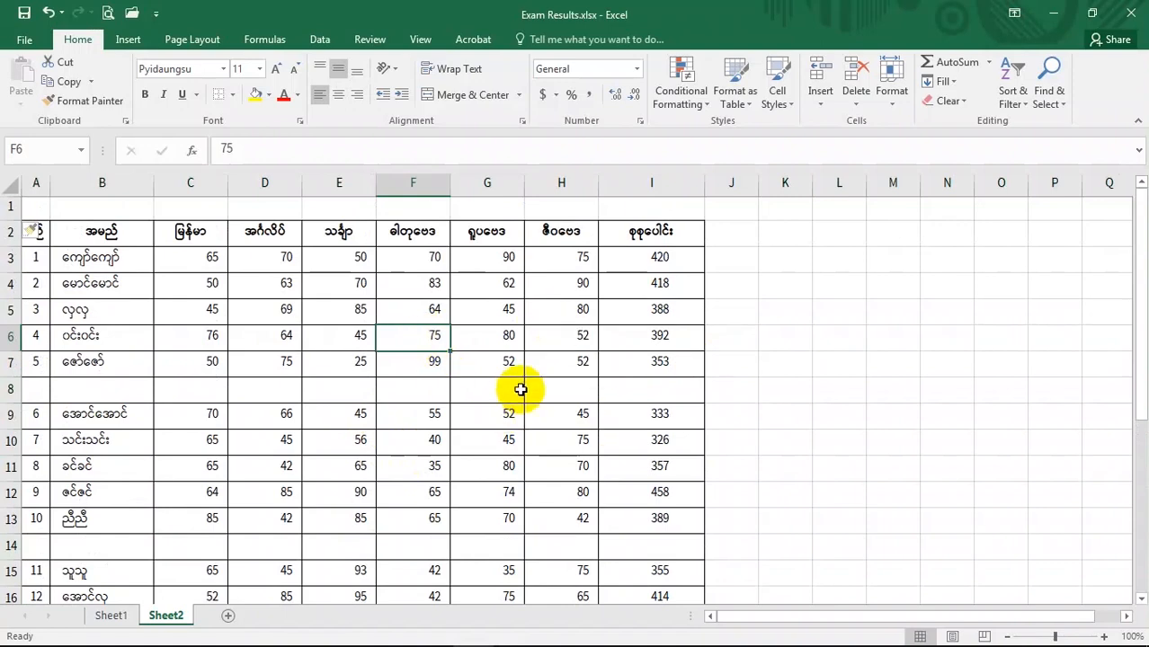
left_click(644, 337)
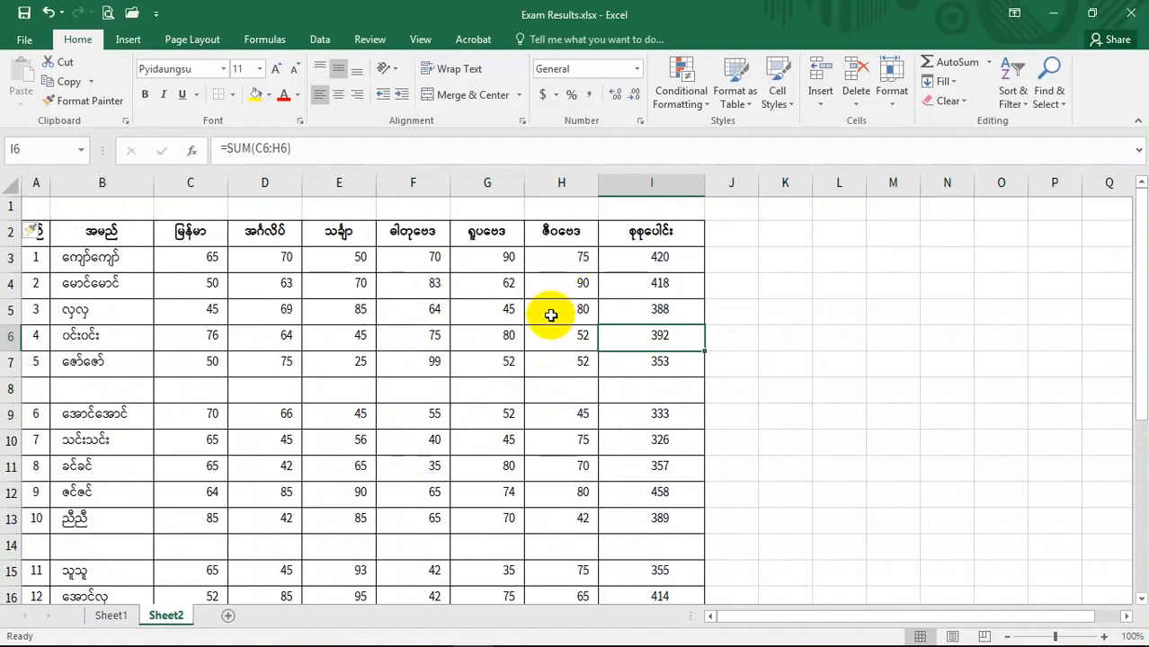
key("ctrl+g")
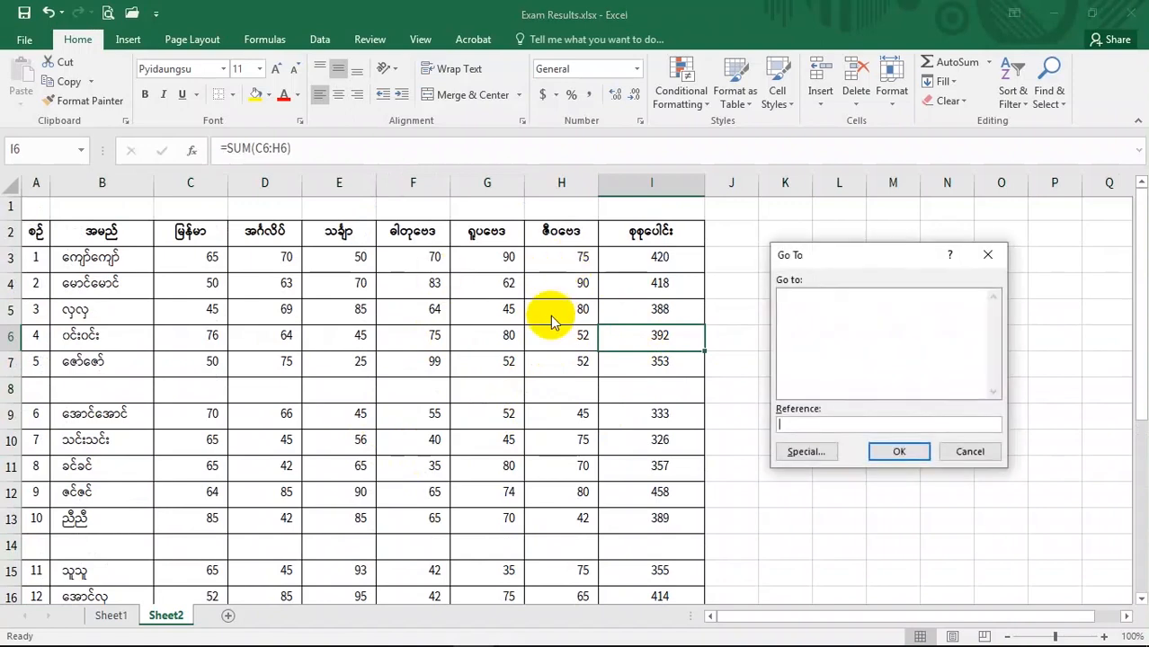
left_click(814, 451)
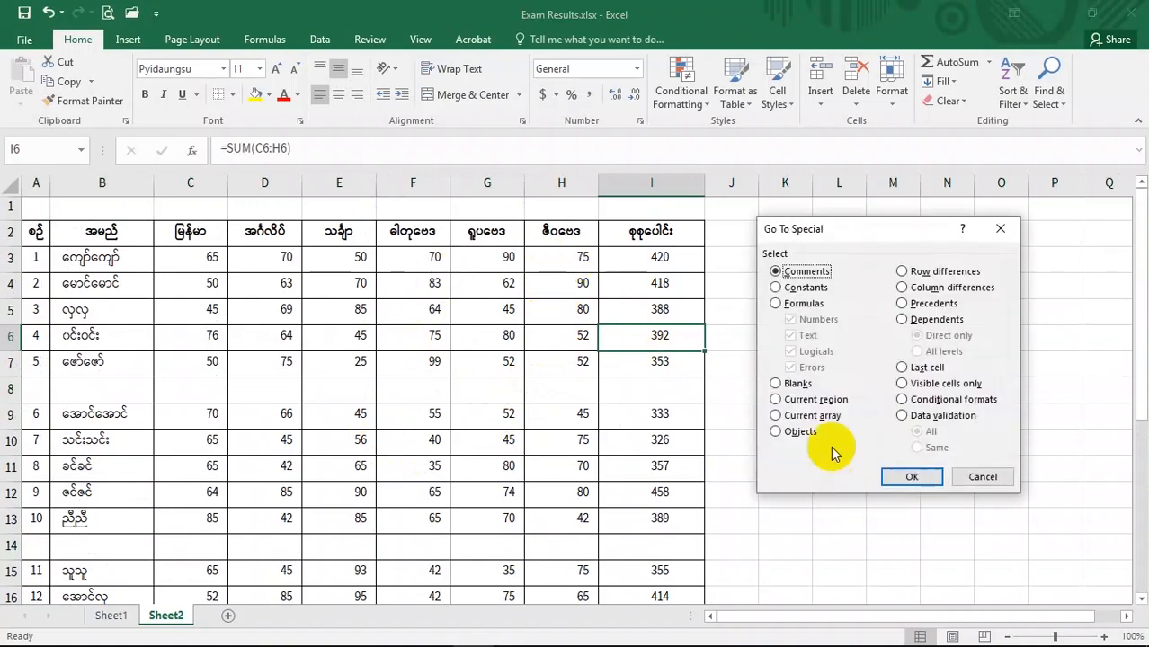
left_click(777, 384)
left_click(917, 476)
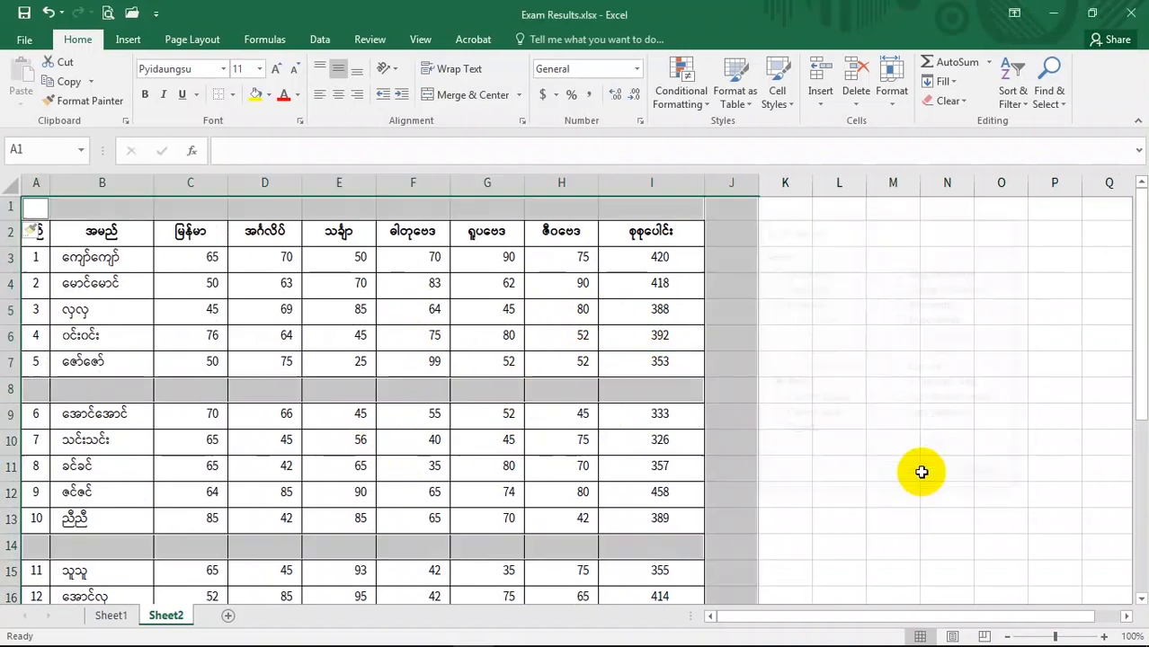
scroll(520, 468, "down", 4)
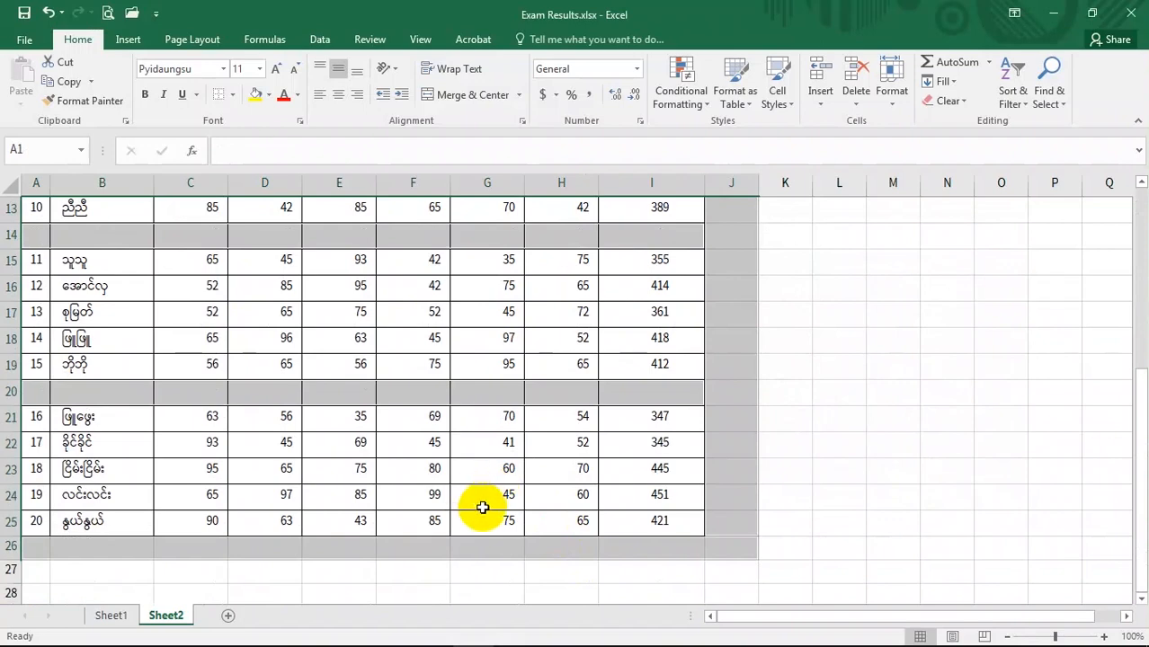
scroll(483, 507, "up", 4)
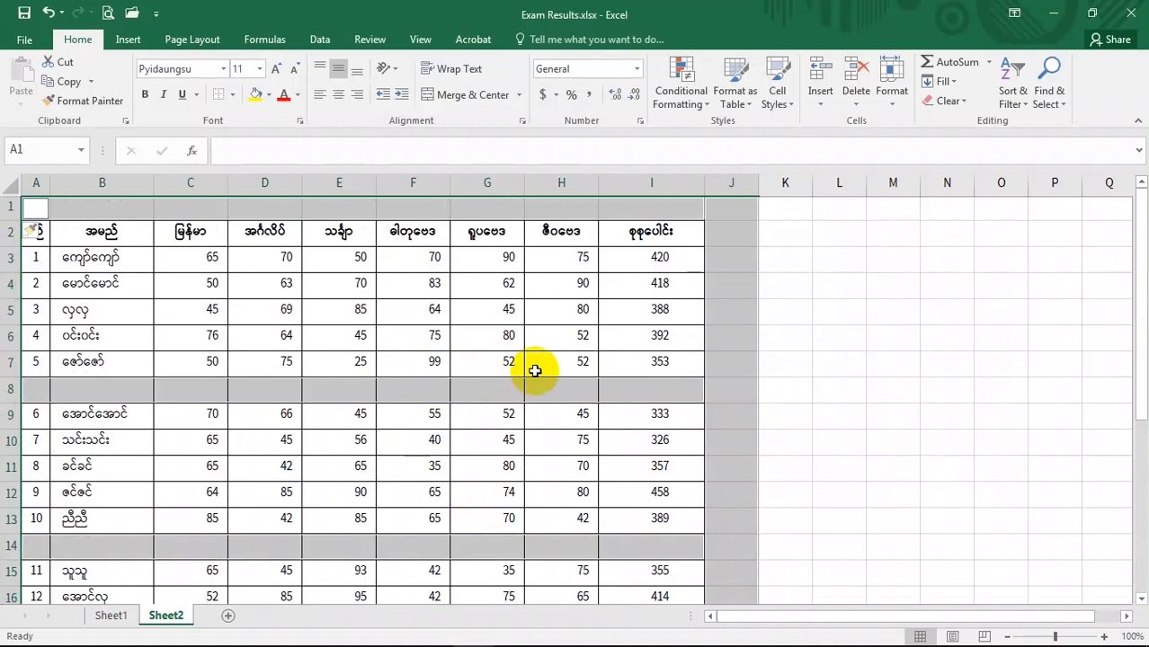
- Delete the selected blank cells, shifting cells up to remove the empty separator rows
key("ctrl+minus")
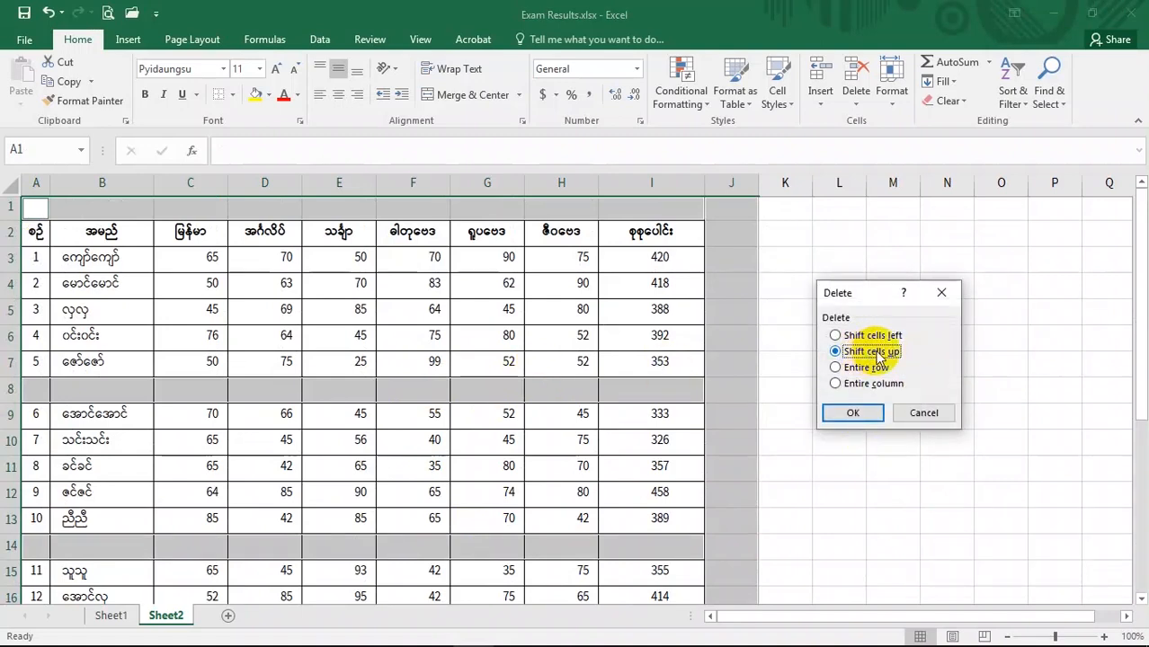
left_click(853, 414)
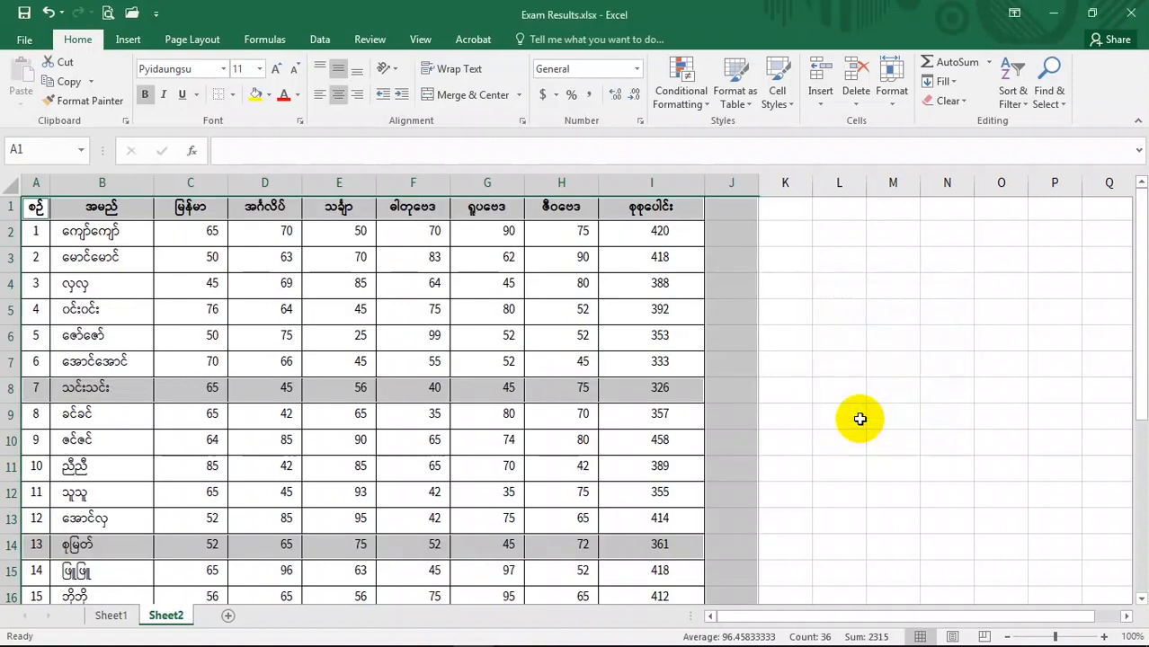
left_click(784, 467)
scroll(508, 528, "down", 3)
scroll(342, 537, "up", 3)
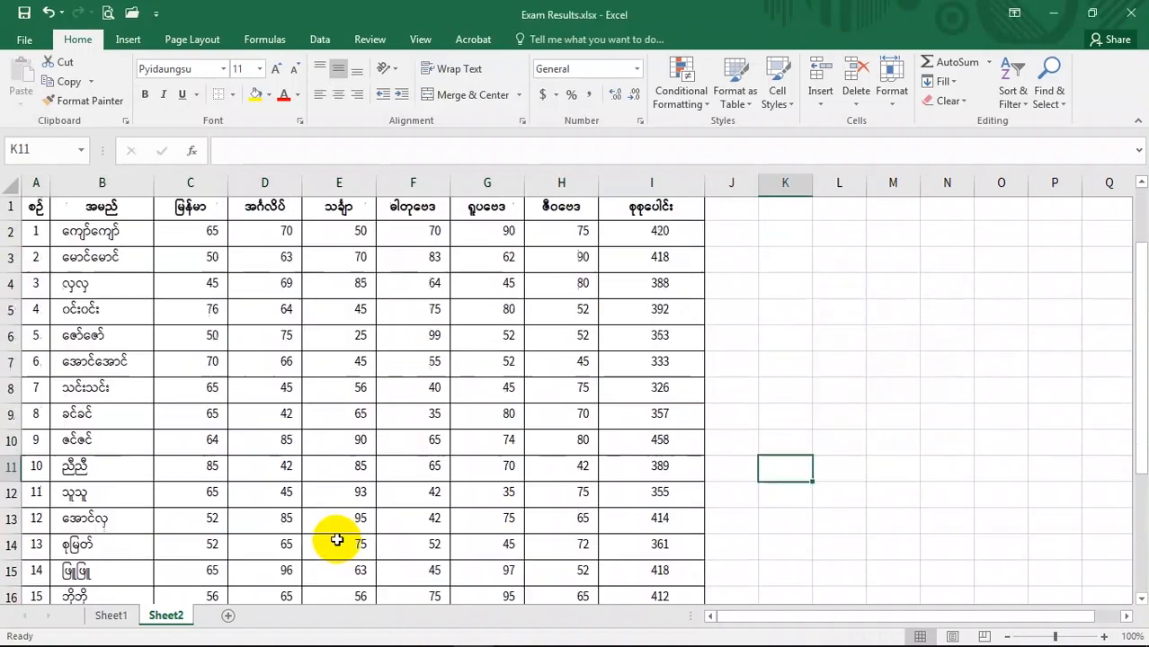
- Open the Go To Special dialog through Find & Select and Go To, then cancel it
left_click(108, 465)
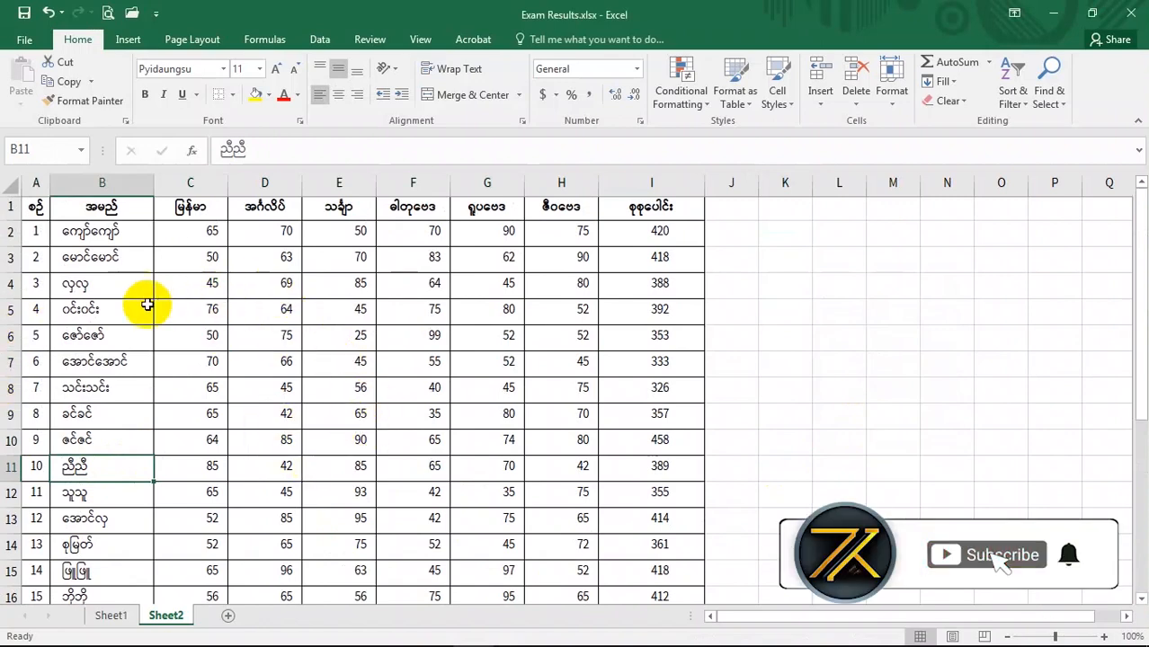
left_click(209, 351)
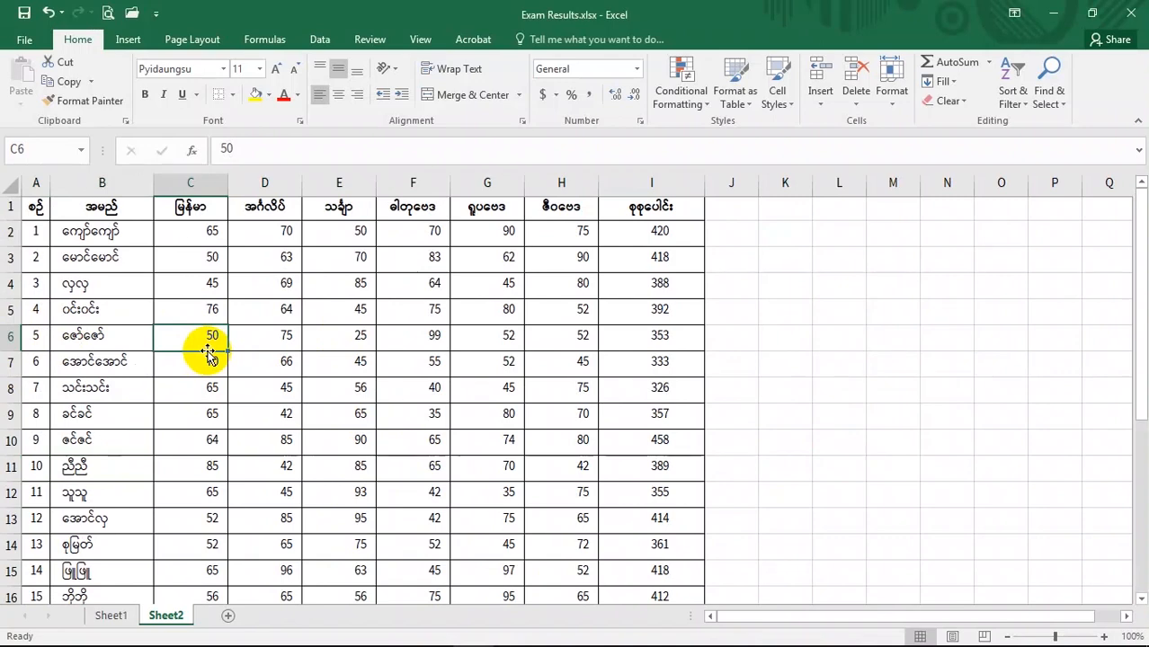
left_click(1066, 109)
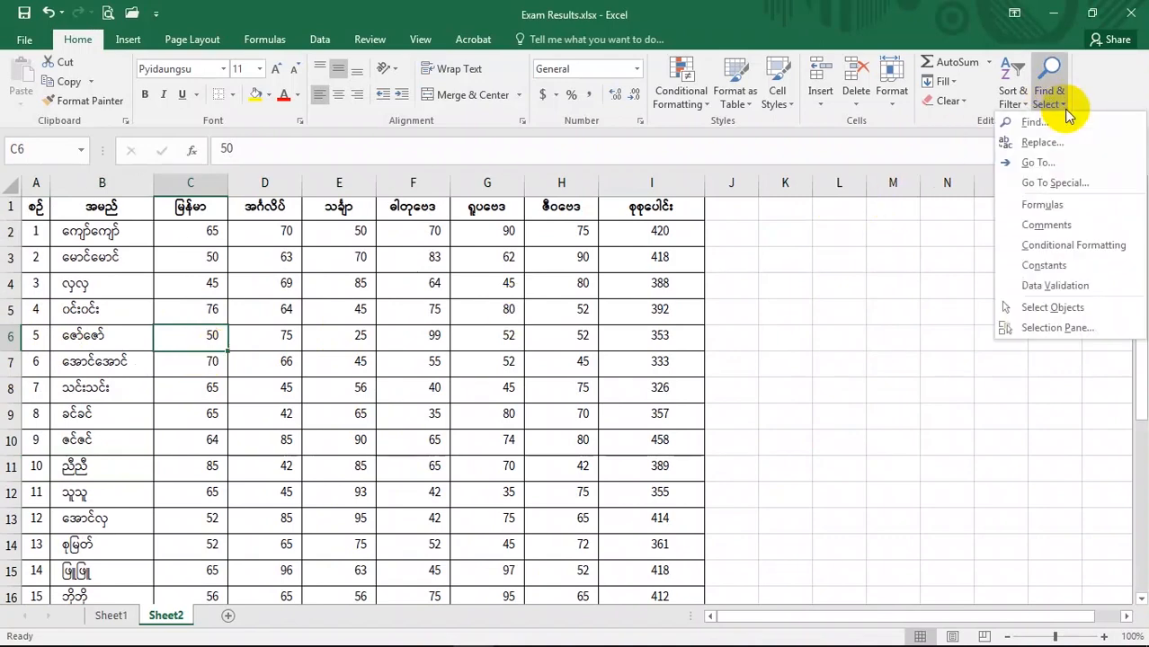
left_click(765, 409)
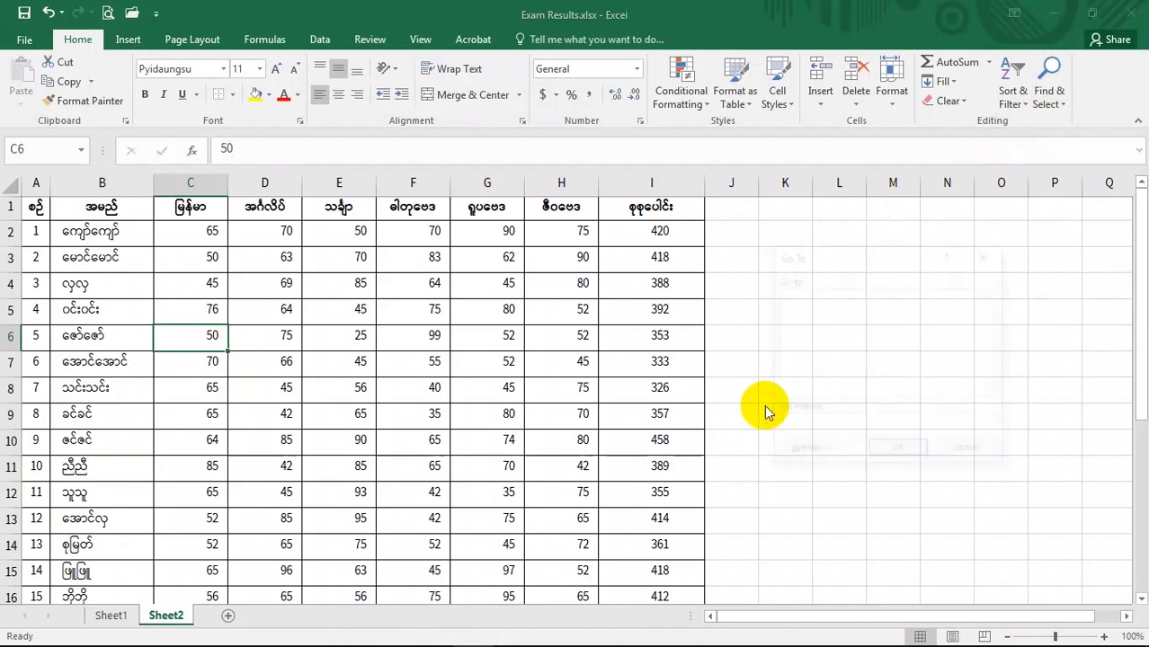
key("ctrl+g")
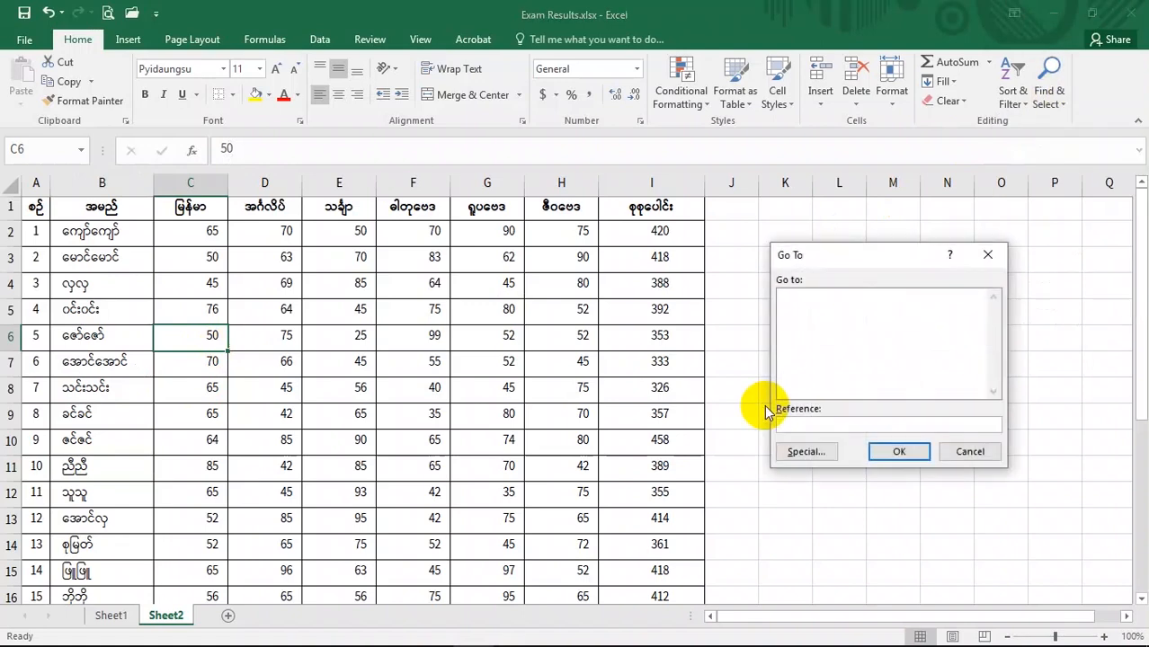
left_click(806, 454)
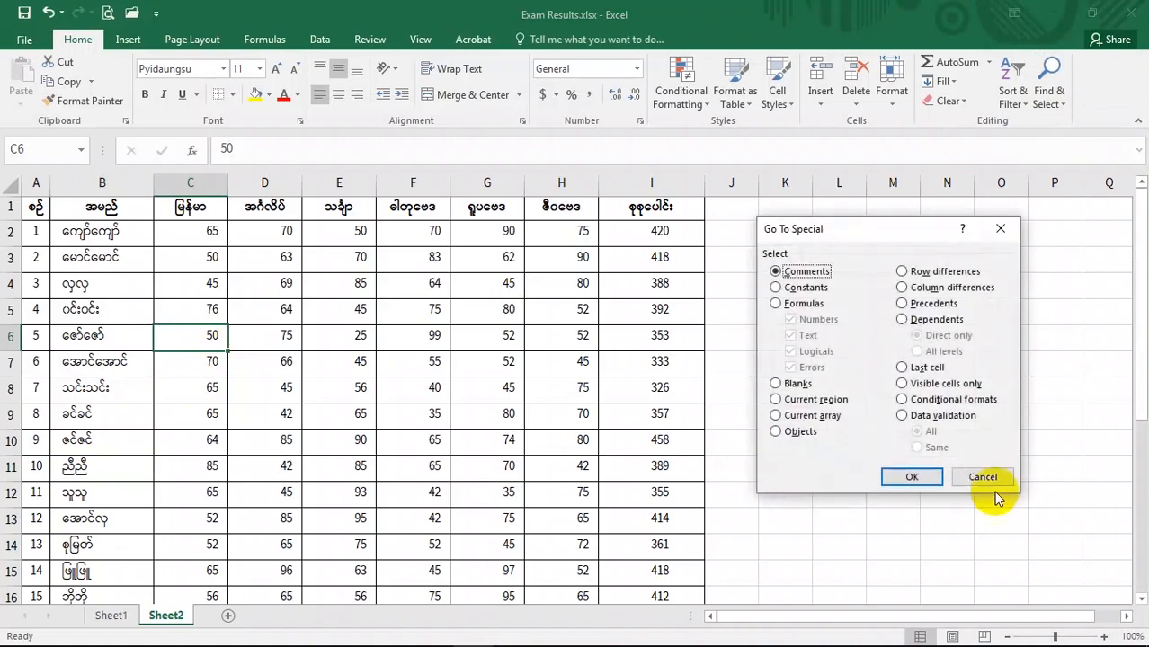
left_click(989, 483)
left_click(421, 394)
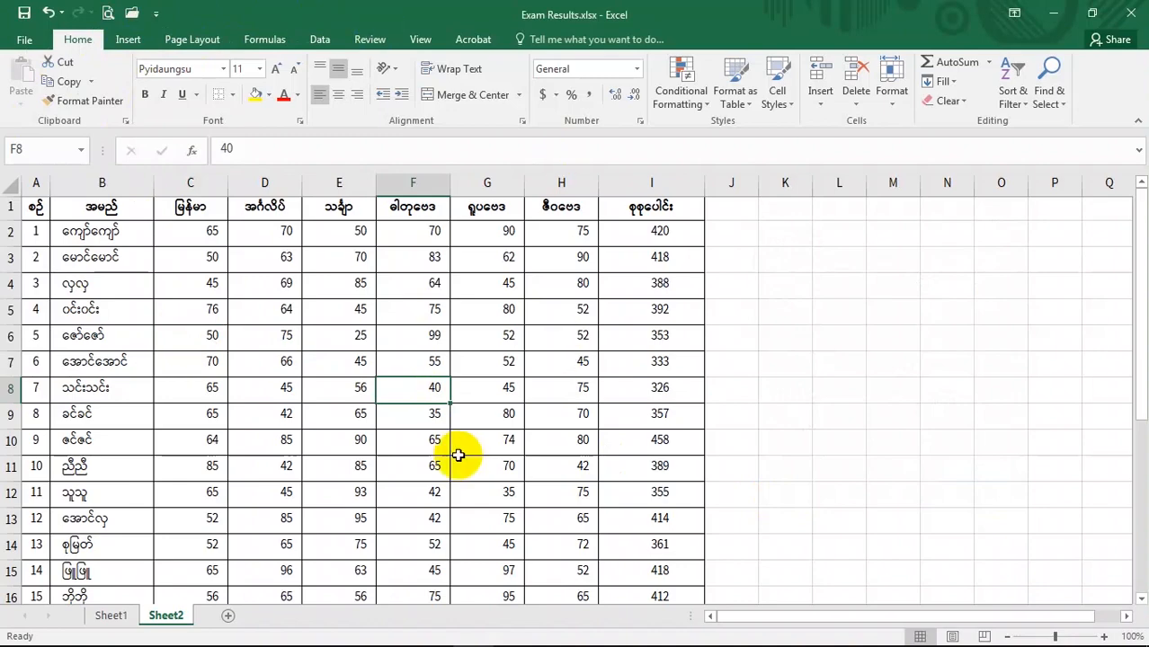
- Add the Go To Special command from All Commands to the Quick Access Toolbar in Excel Options
left_click(24, 45)
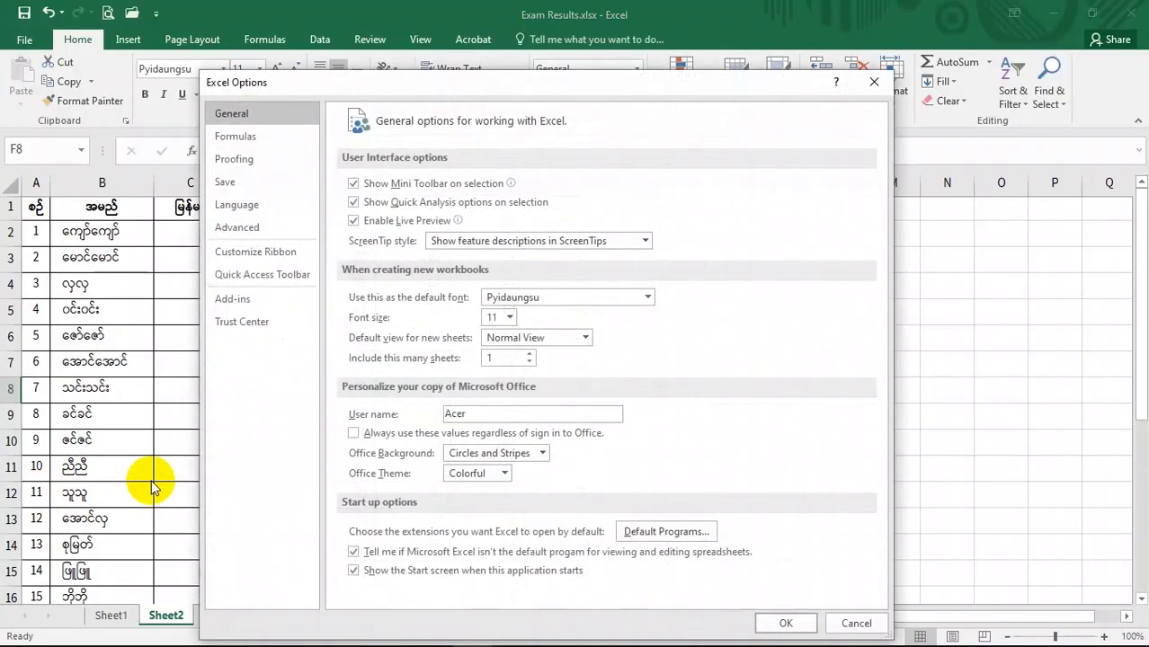
left_click(284, 276)
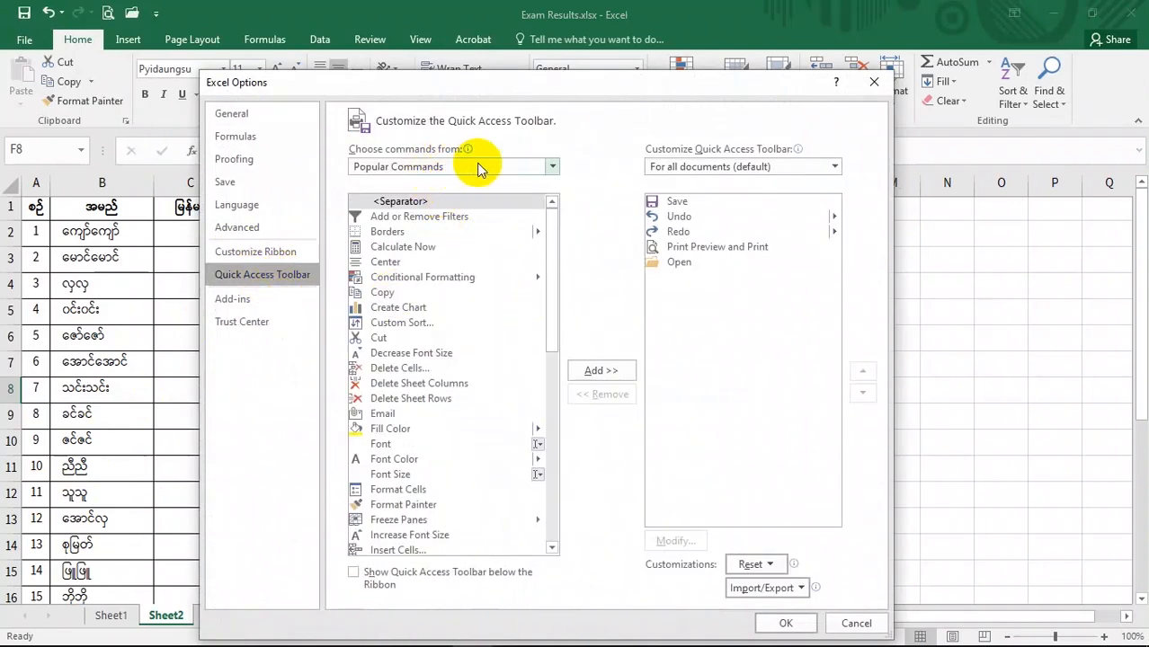
left_click(514, 166)
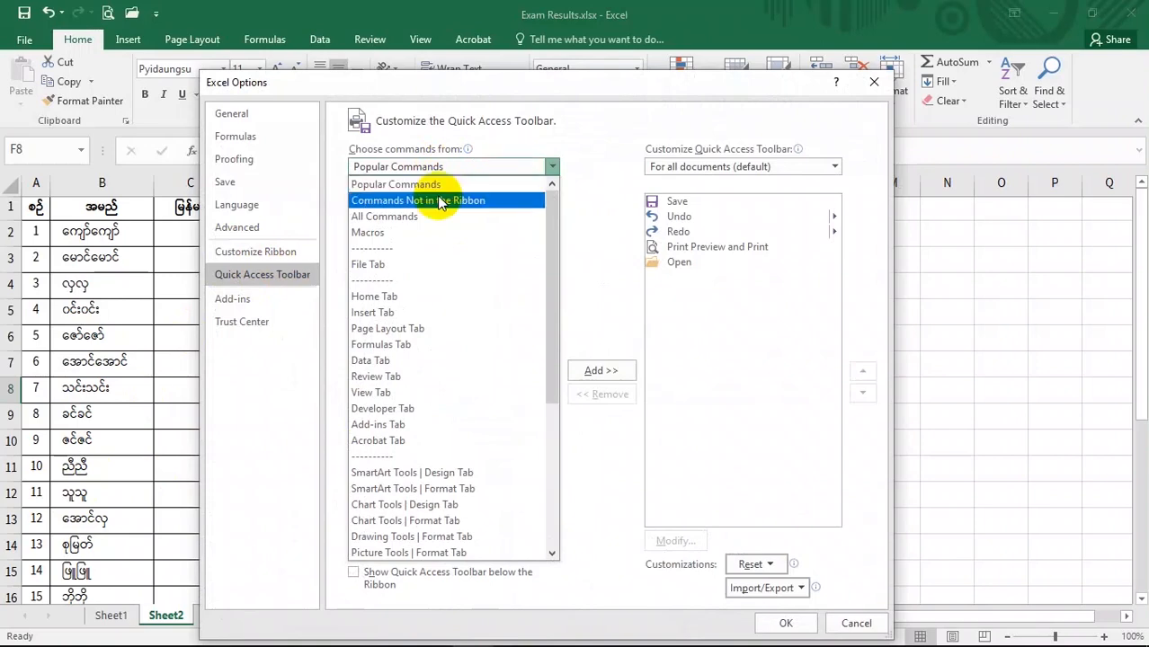
left_click(410, 220)
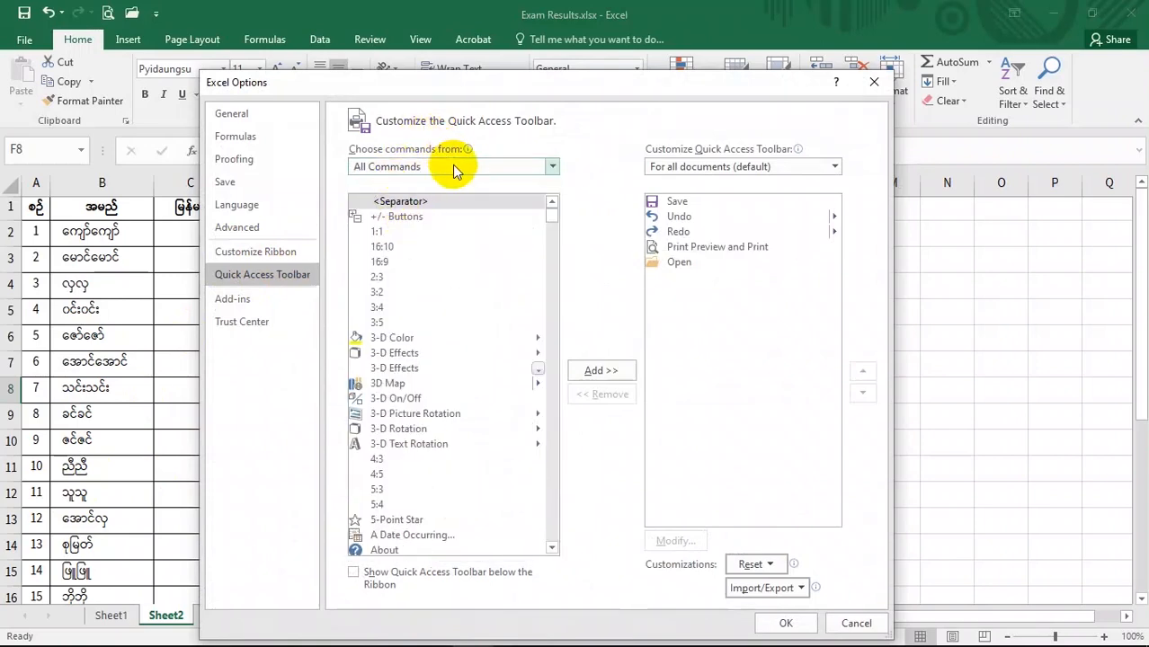
left_click(414, 415)
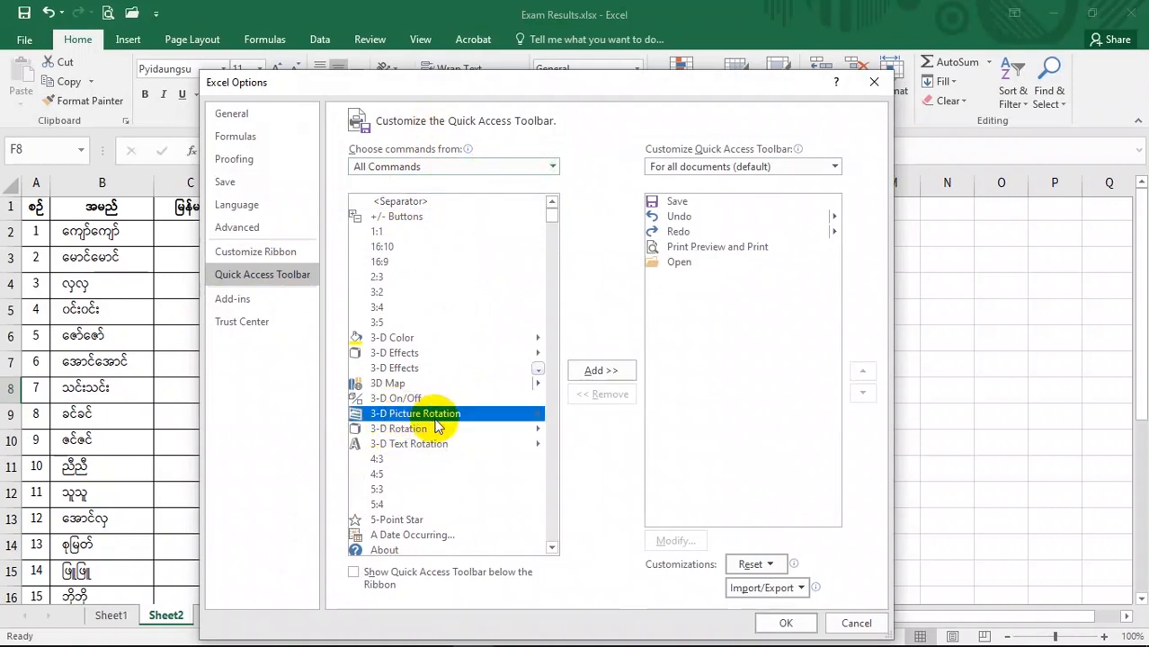
key("g")
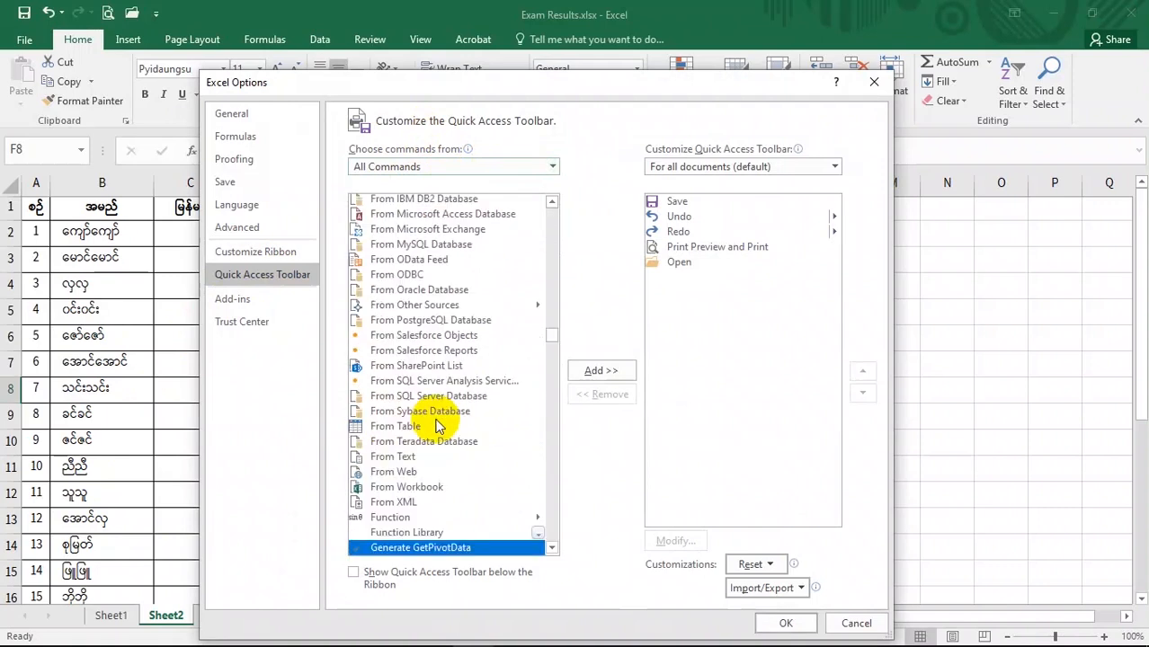
scroll(438, 426, "down", 4)
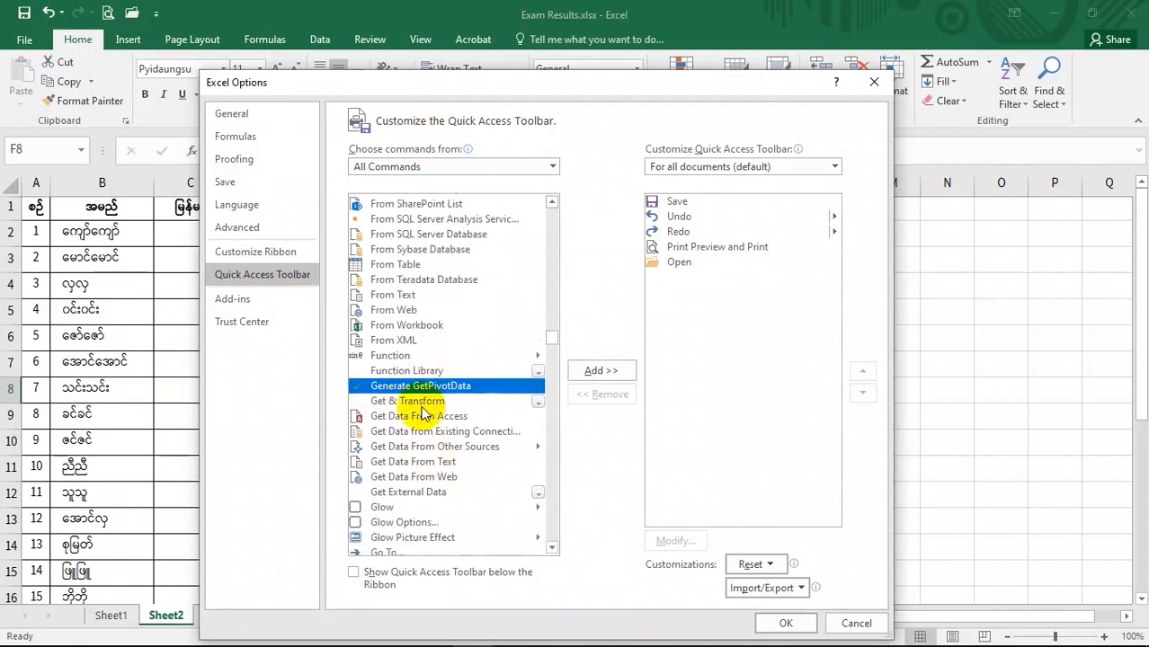
scroll(423, 412, "down", 4)
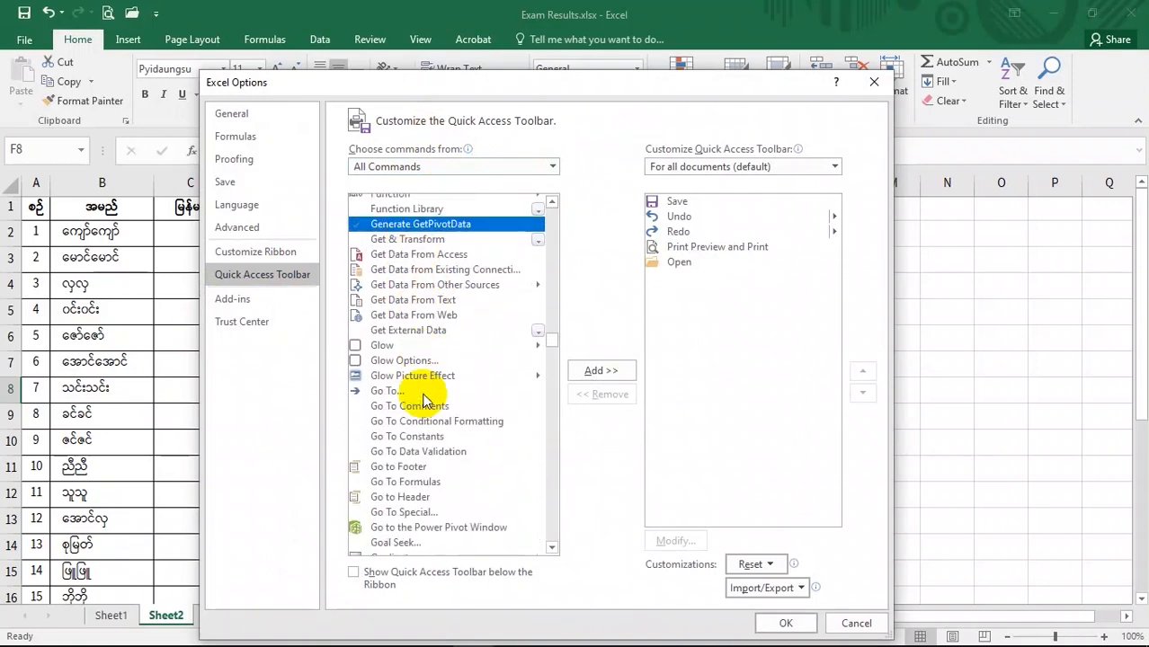
scroll(449, 456, "down", 1)
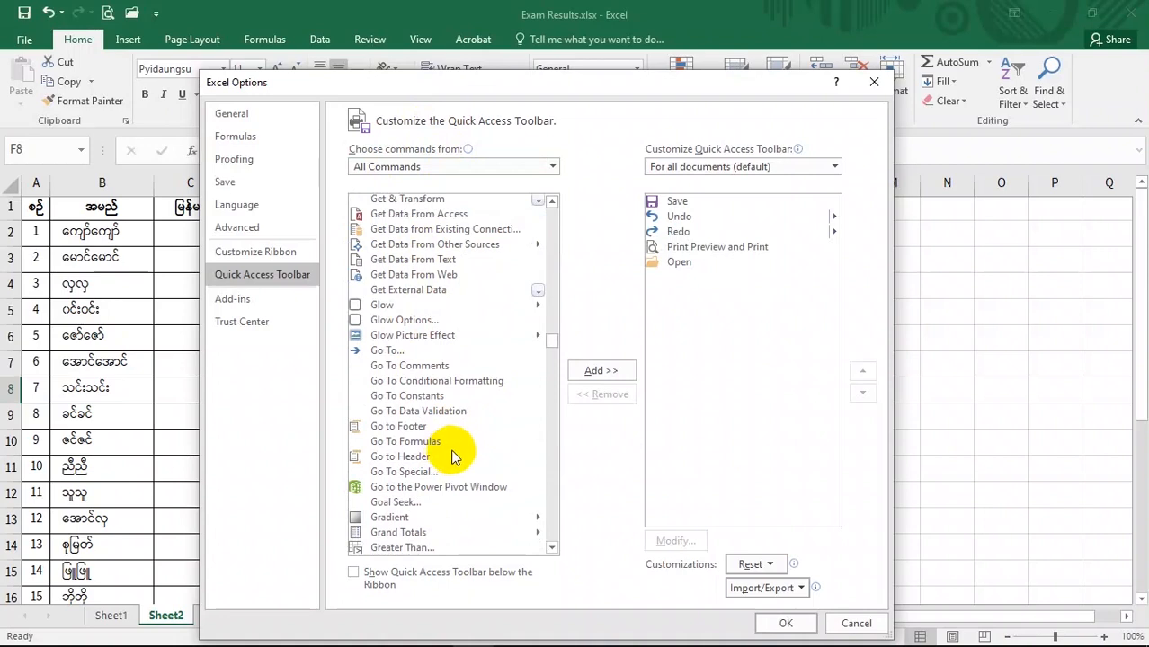
left_click(395, 473)
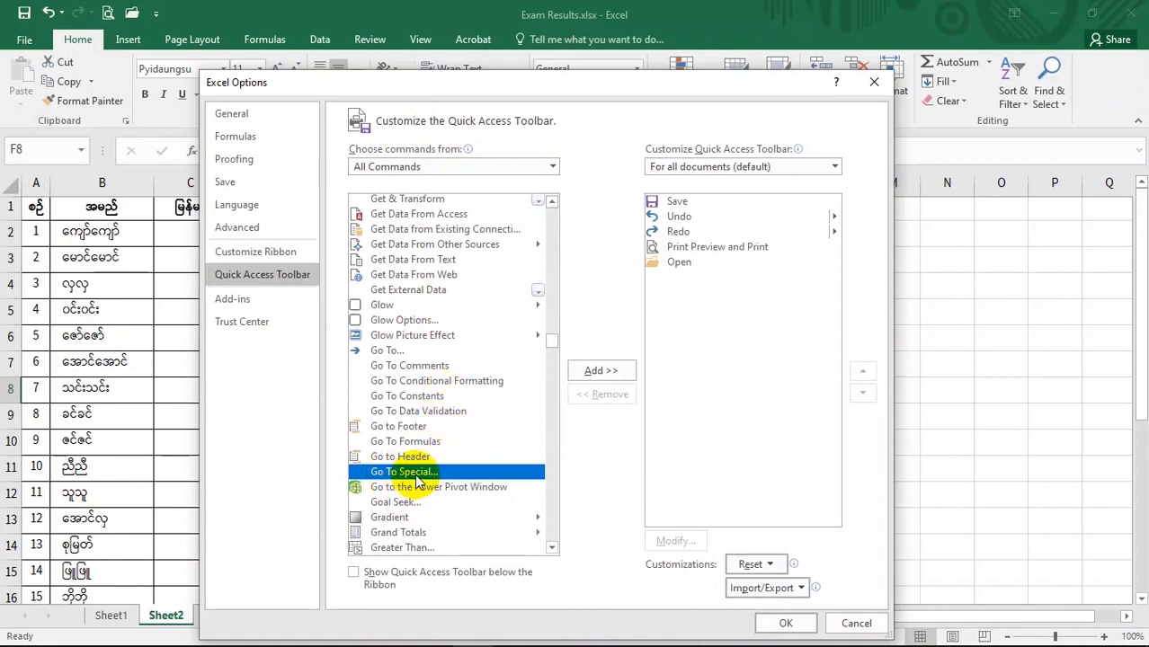
left_click(599, 373)
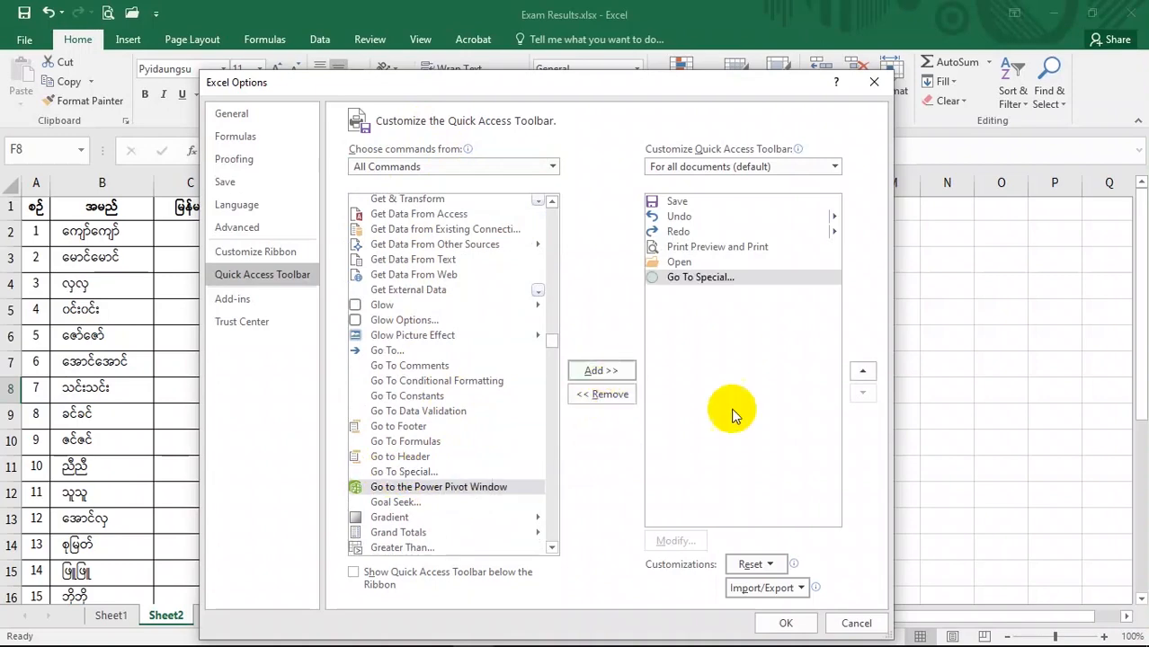
left_click(788, 622)
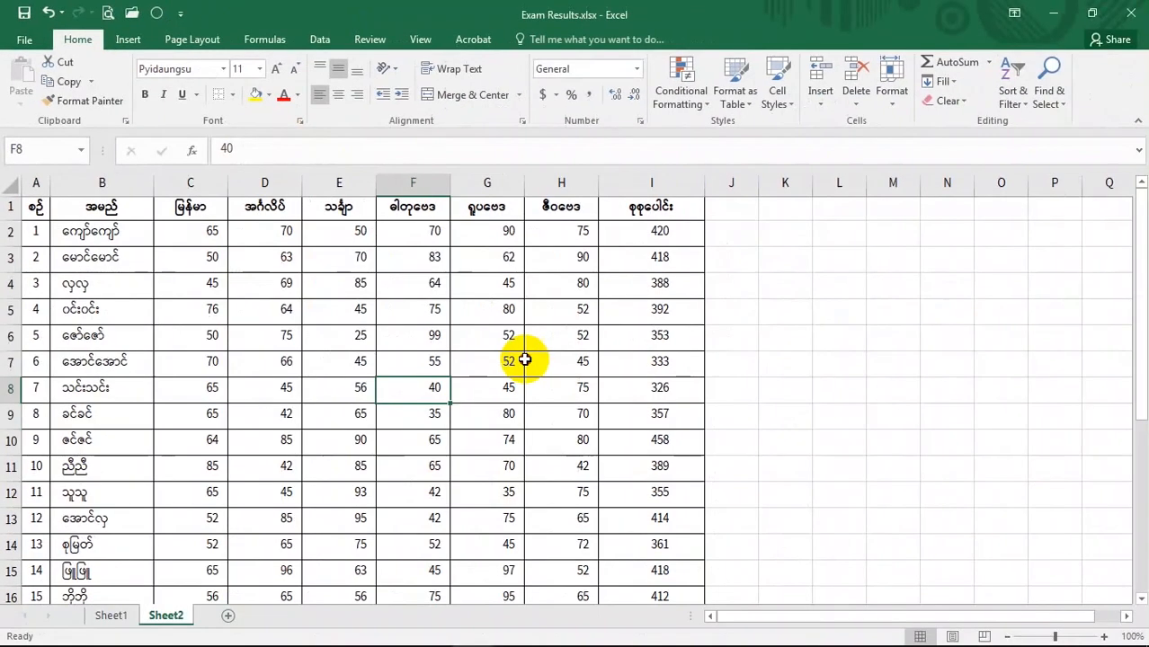
- Open Go To Special from the new Quick Access Toolbar button and close it without selecting
left_click(540, 362)
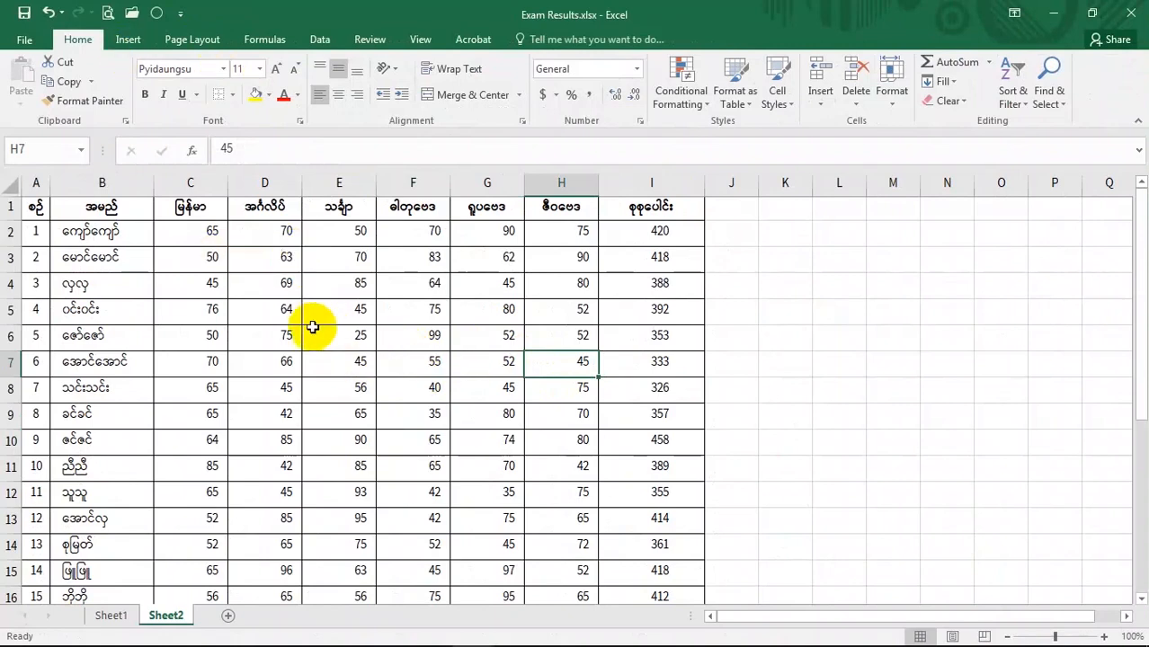
left_click(158, 17)
left_click_drag(801, 226, 517, 252)
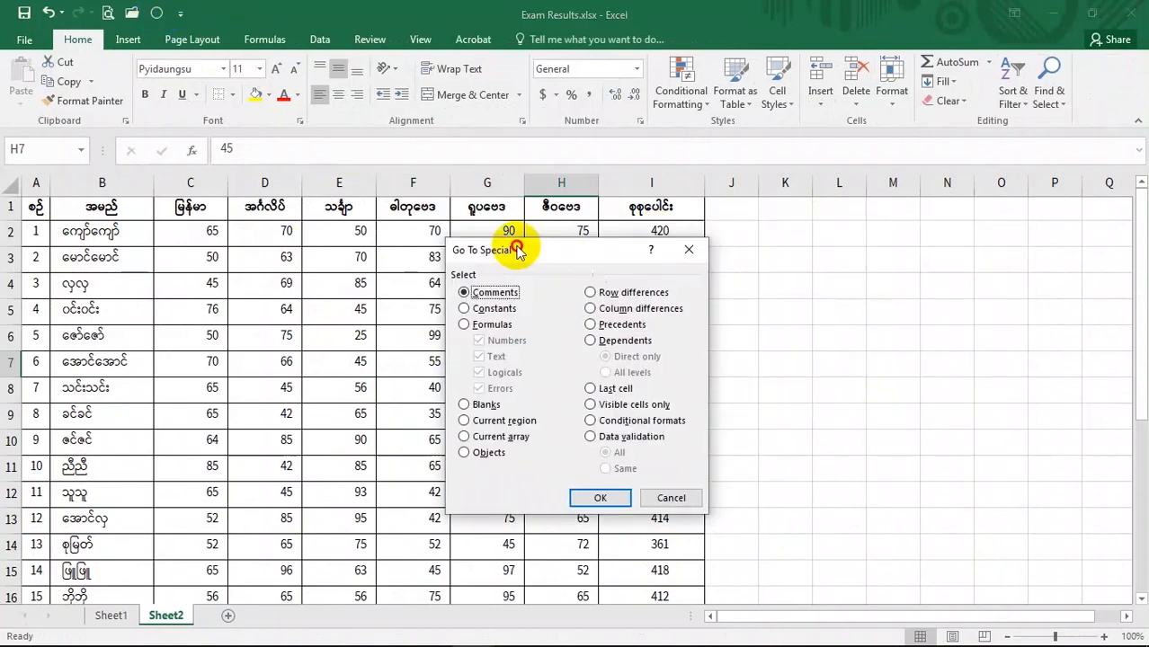
left_click(691, 499)
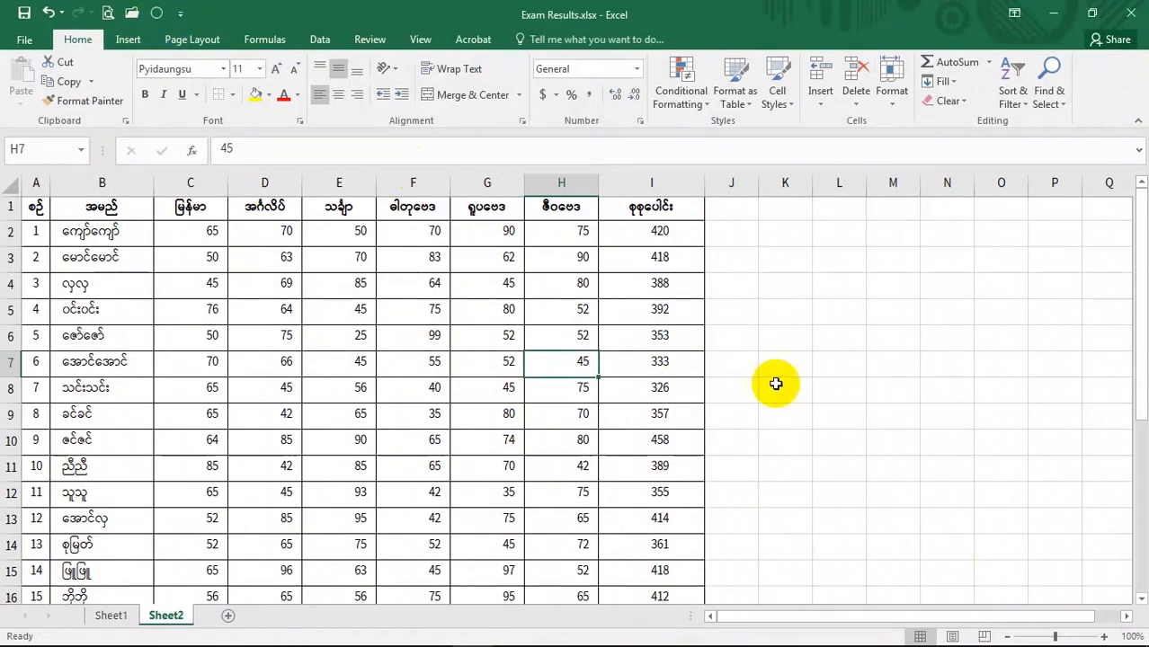
left_click(586, 448)
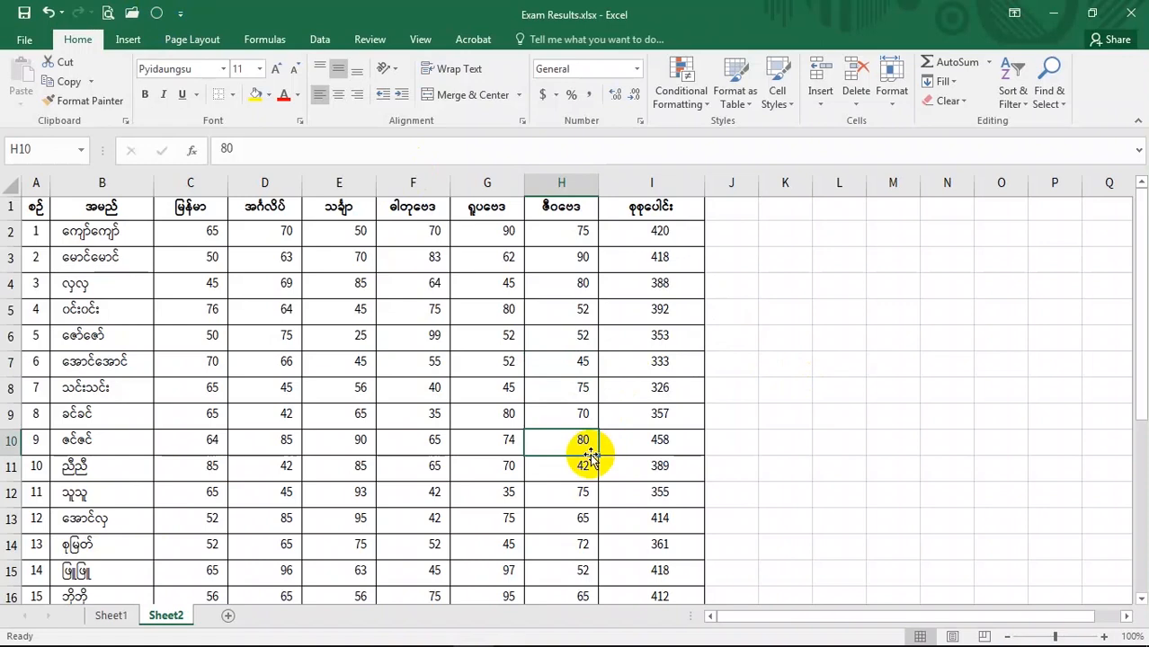
left_click(1054, 97)
left_click(1058, 99)
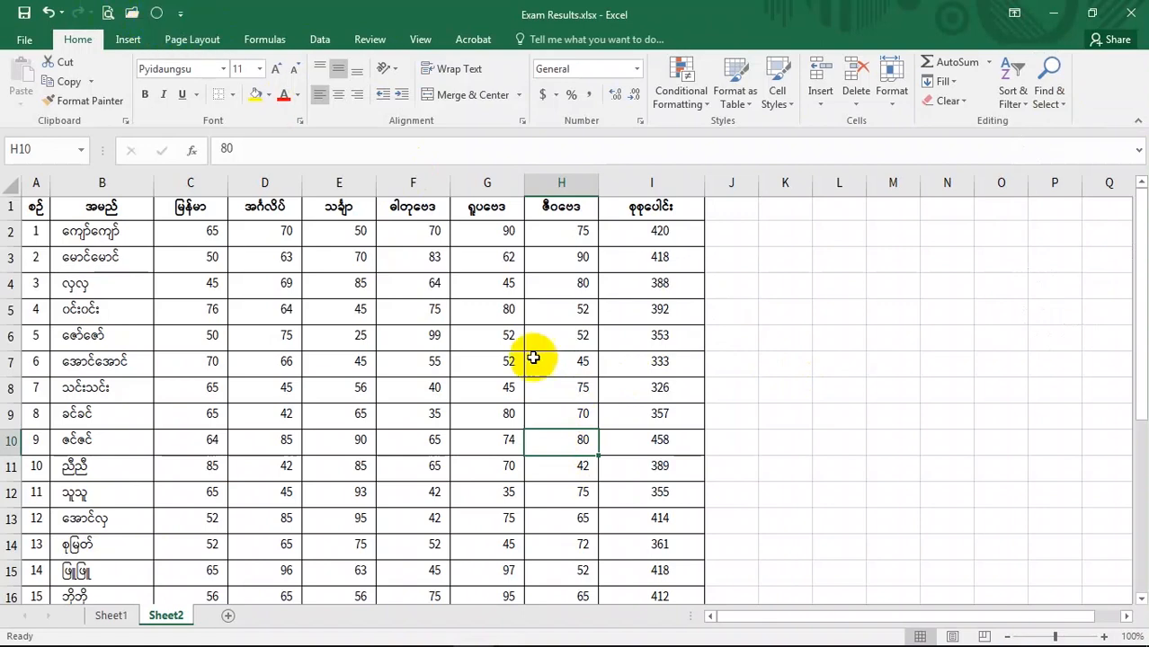
left_click(558, 406)
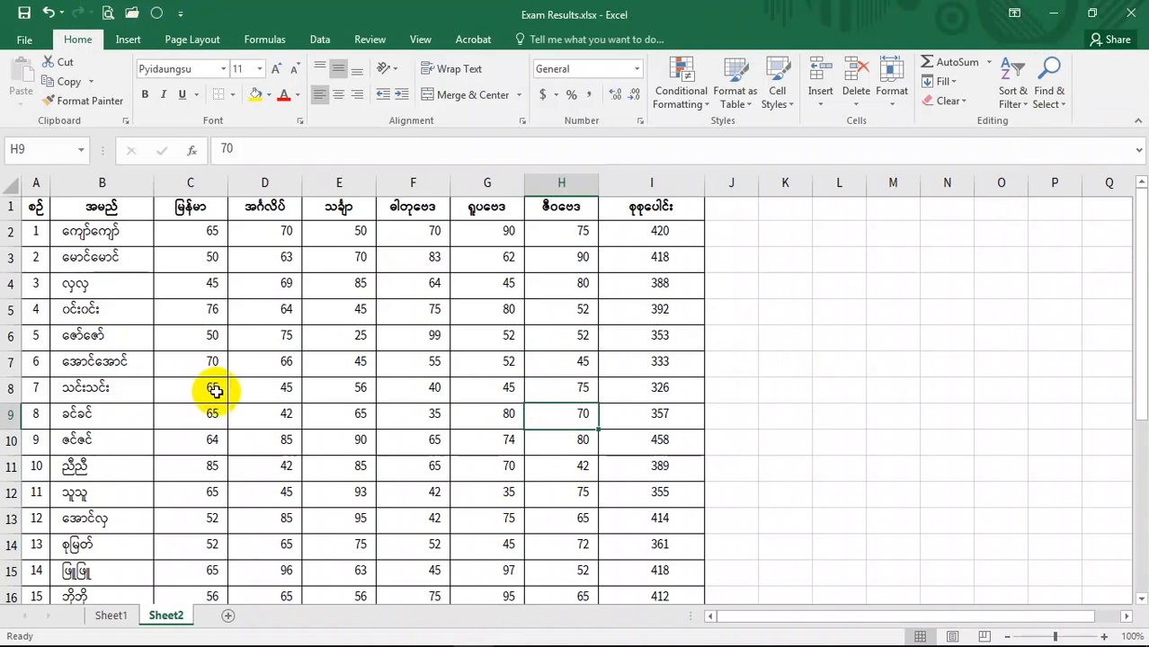
left_click(158, 13)
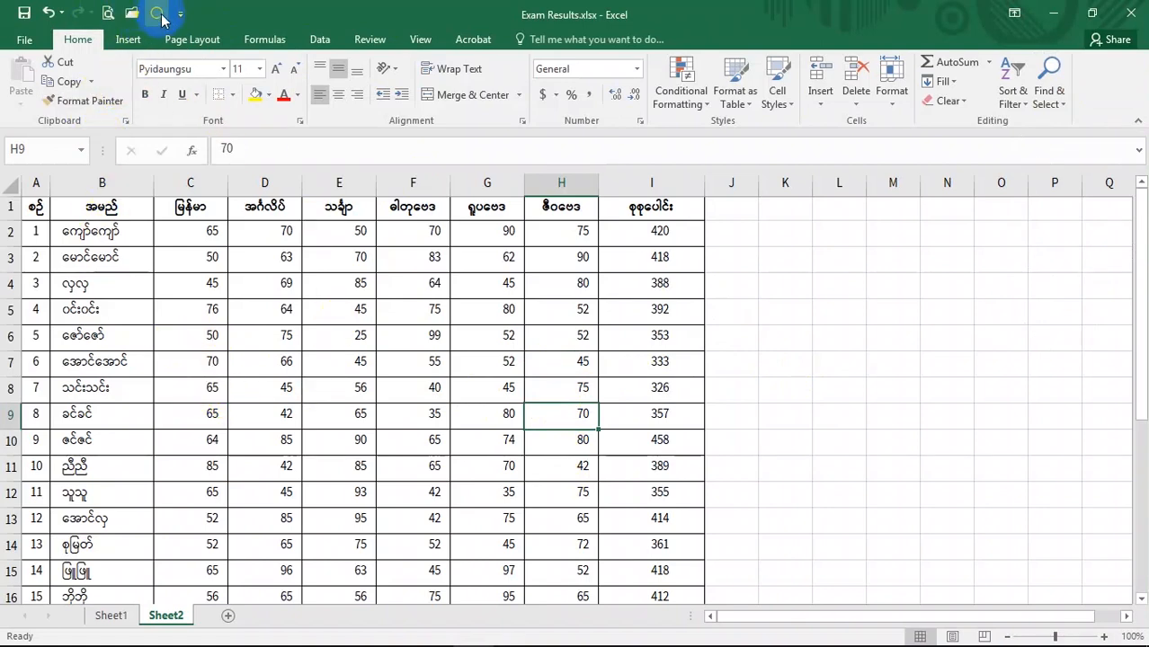
left_click(483, 498)
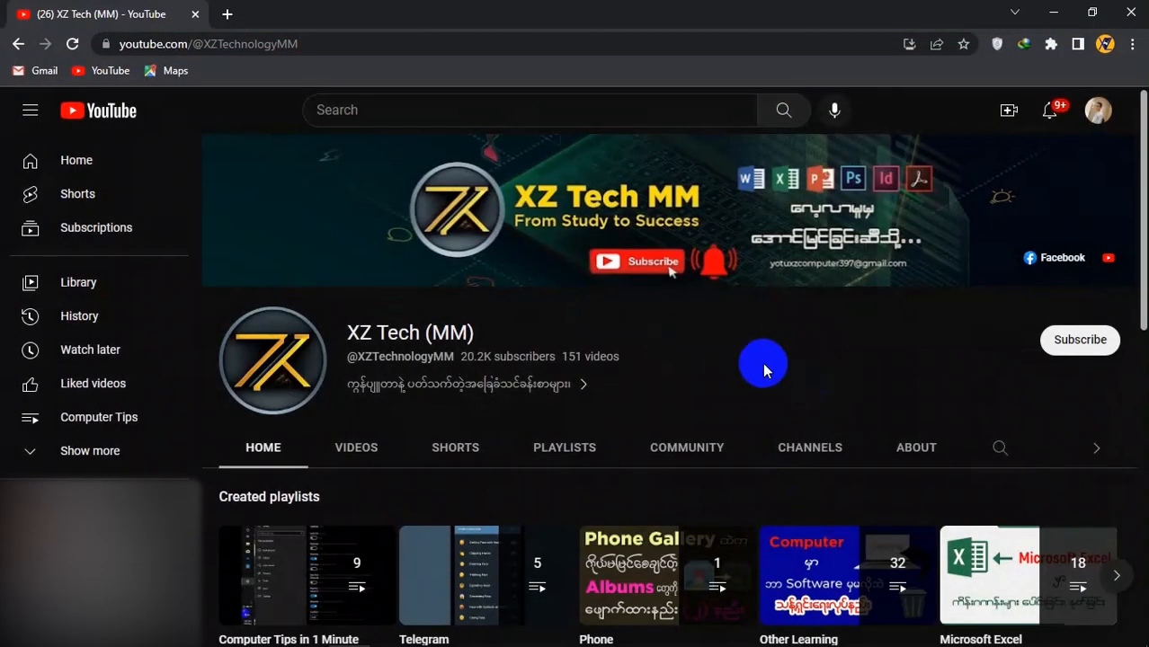
- Switch to the XZ Tech (MM) YouTube channel, subscribe and turn on notifications
left_click_drag(347, 332, 458, 334)
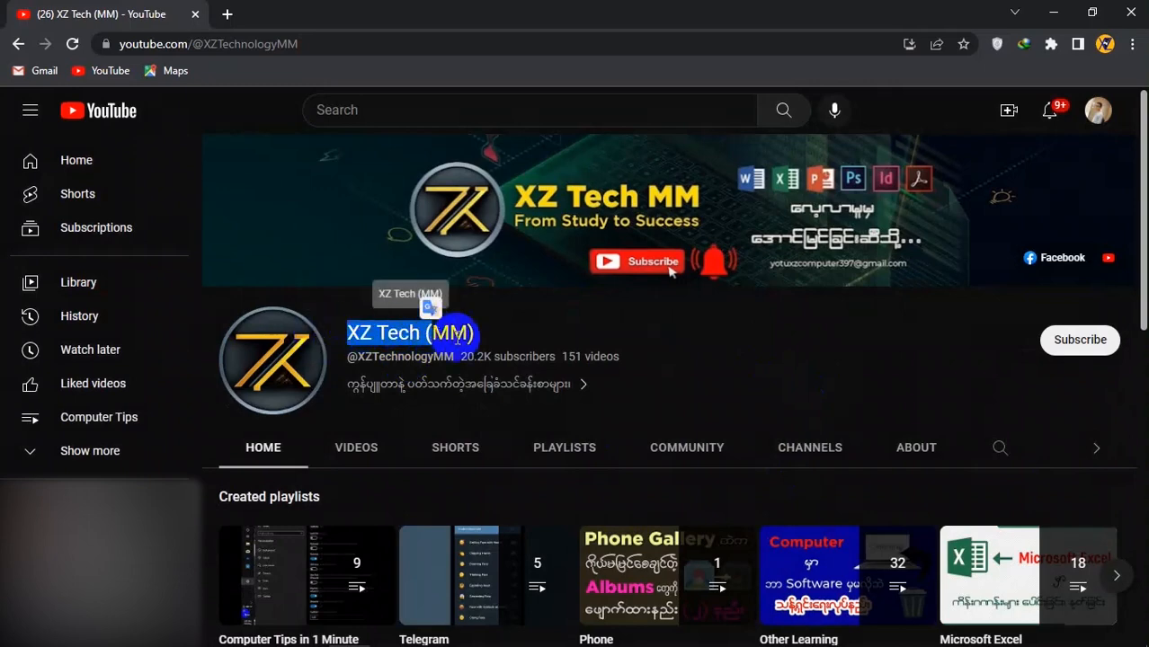
left_click(458, 335)
left_click(1075, 342)
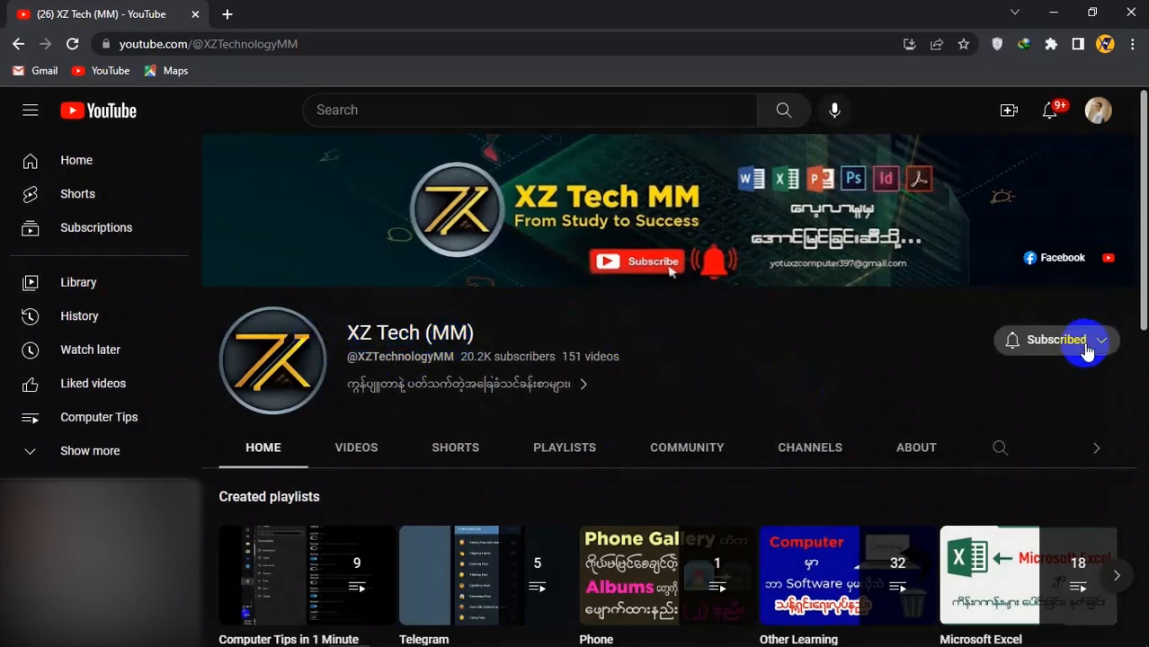
left_click(1088, 350)
left_click(1047, 378)
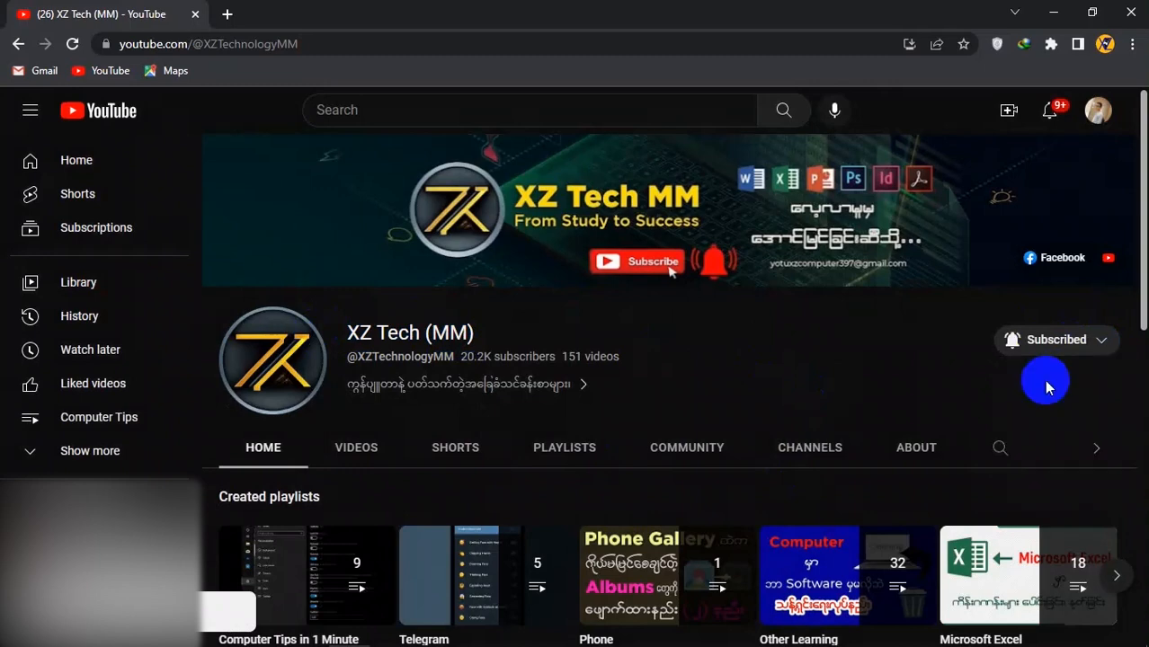